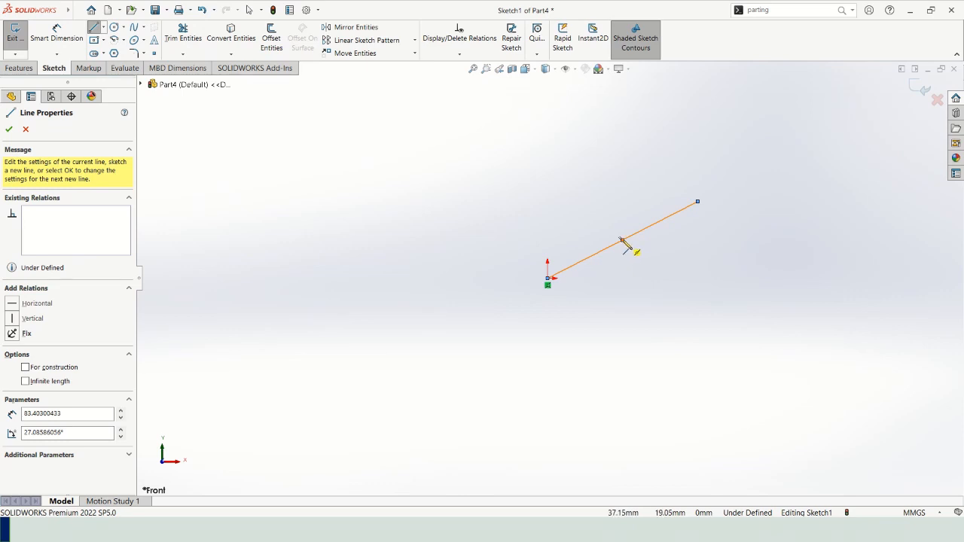
Draw a vertical line about 70 mm long downward from the midpoint of the slanted line.
click(622, 241)
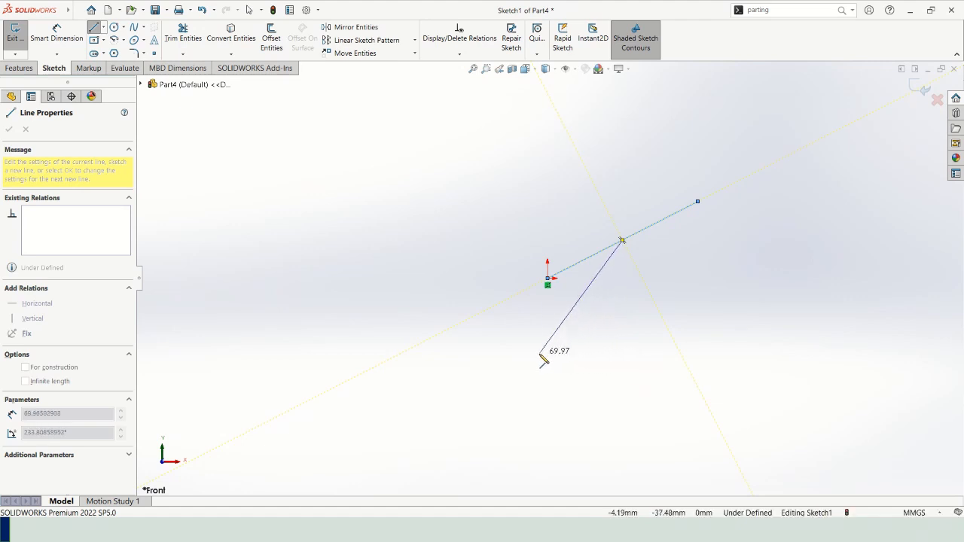
click(622, 383)
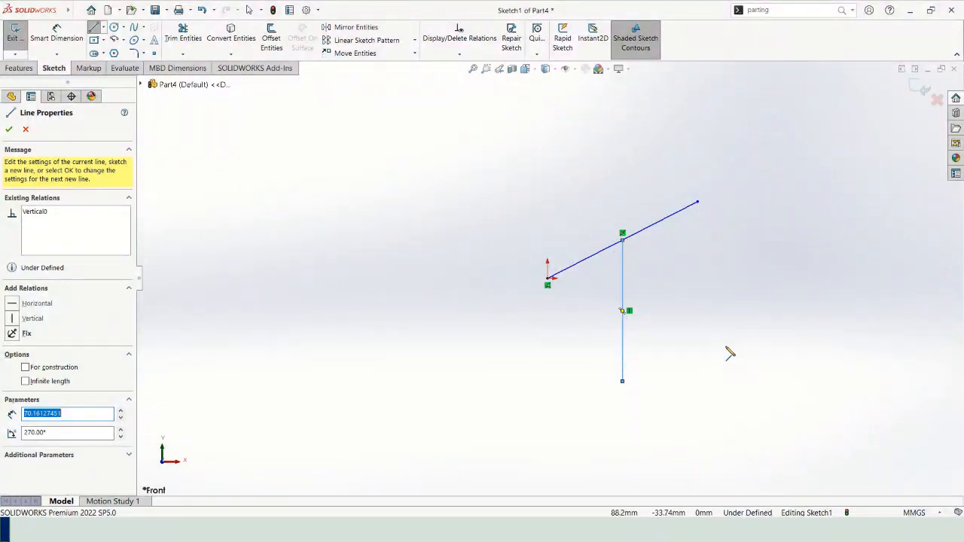
Switch to the PowerPoint slide show and read the slides on the new relations and the remaining horizontal and vertical lines.
key(alt+Tab)
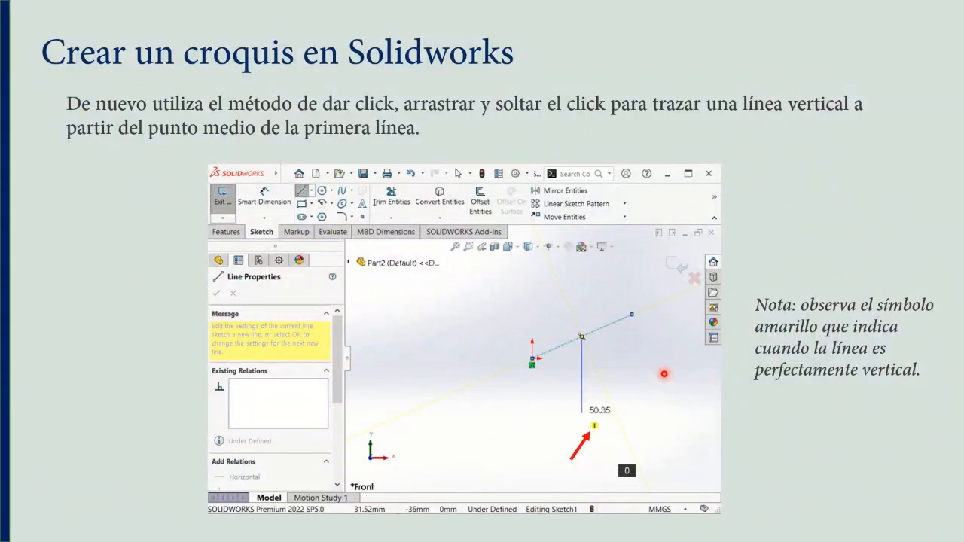
key(Right)
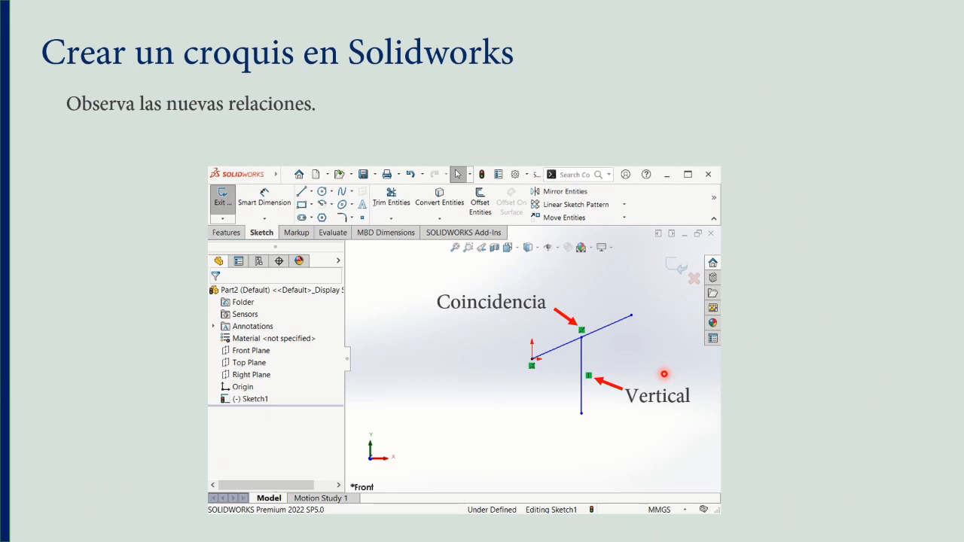
key(Right)
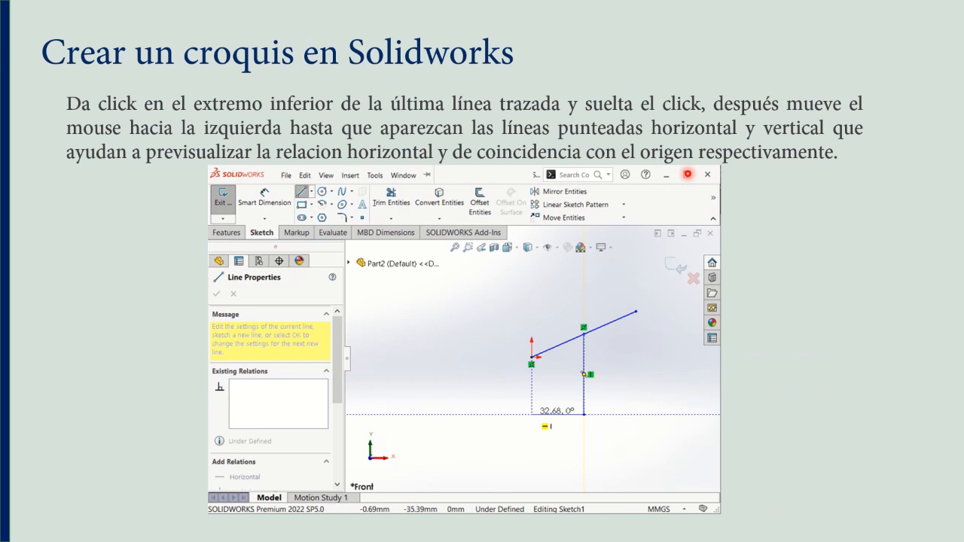
key(Right)
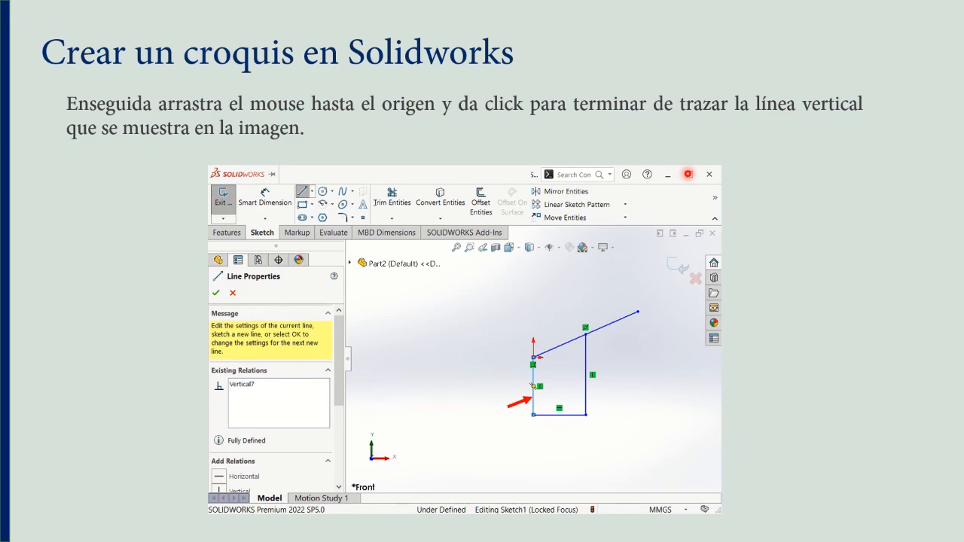
In SOLIDWORKS, draw a horizontal line about 37 mm long from the vertical line's lower end, then a vertical line about 51 mm up to the origin.
key(alt+Tab)
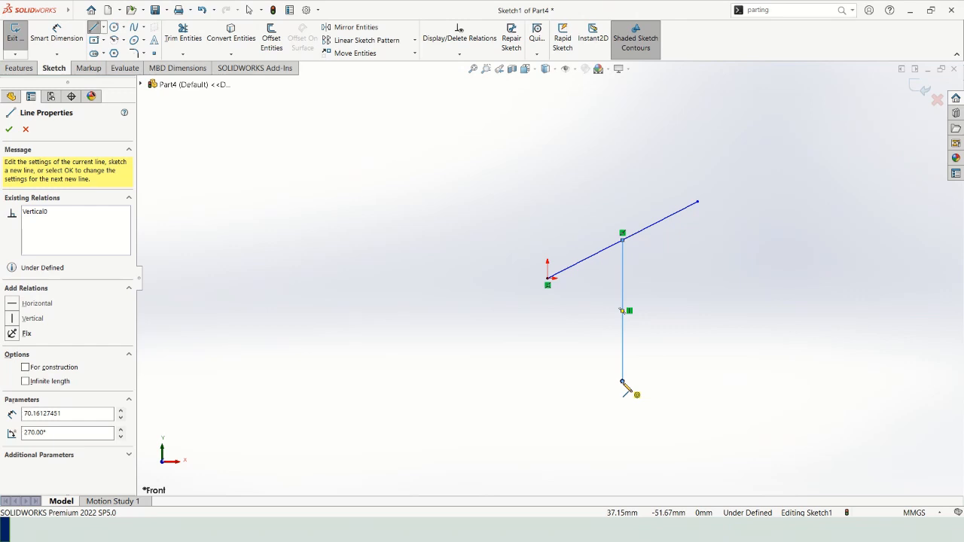
click(622, 381)
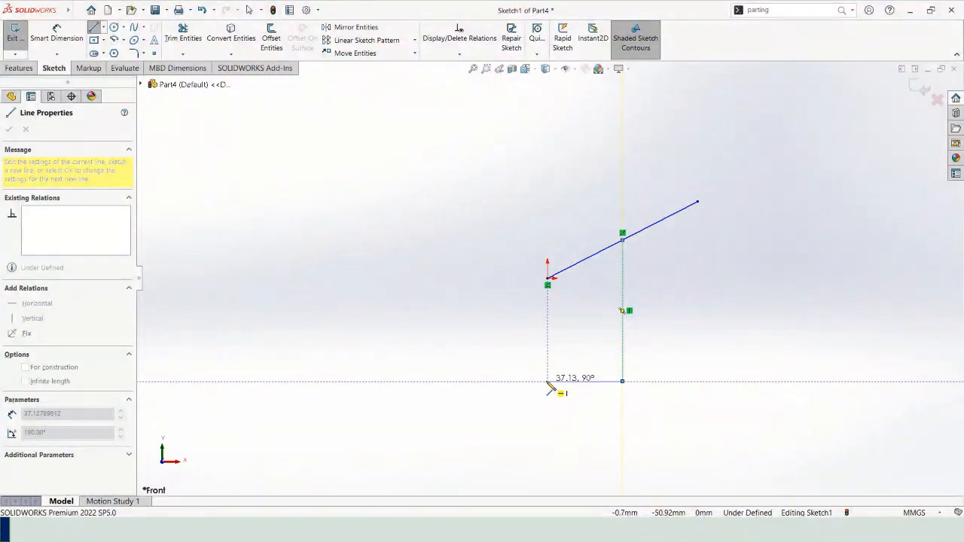
click(549, 384)
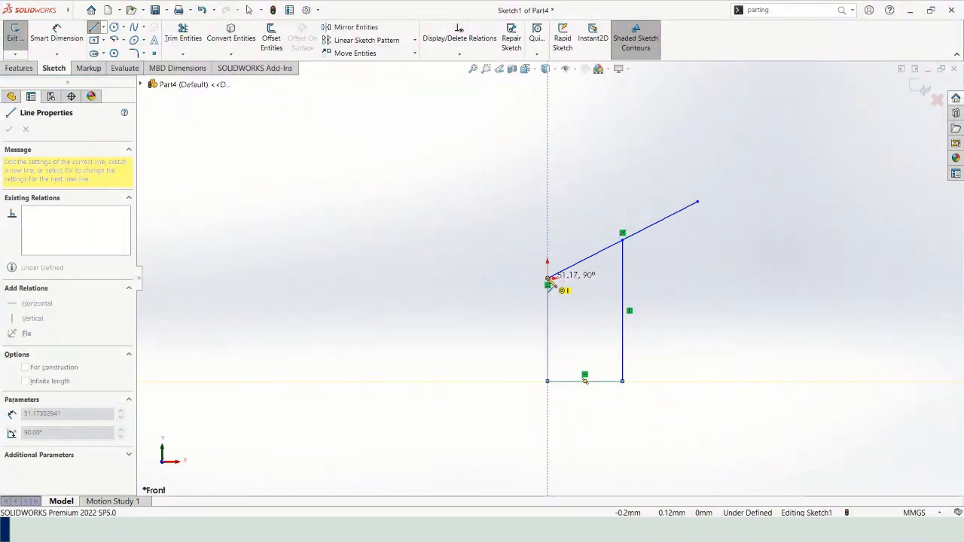
click(547, 279)
click(549, 280)
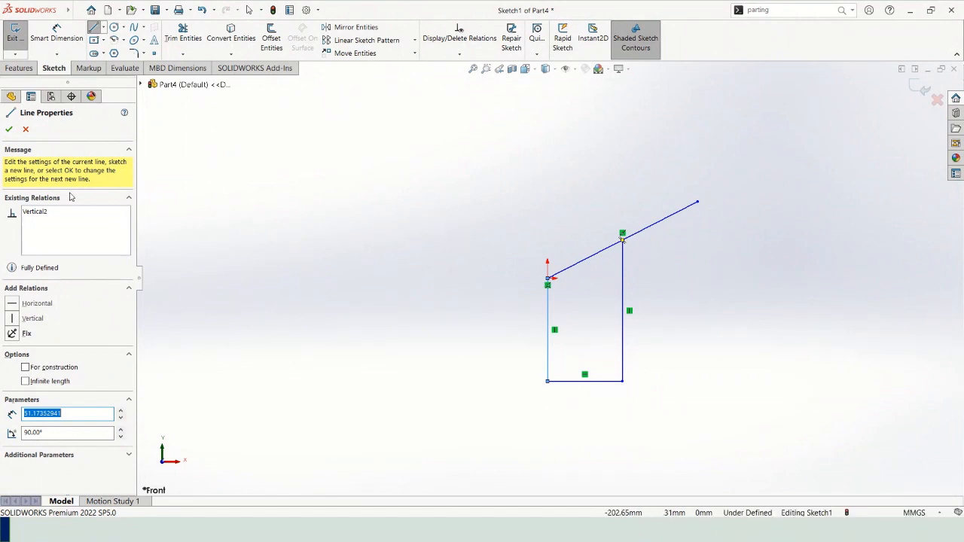
click(9, 131)
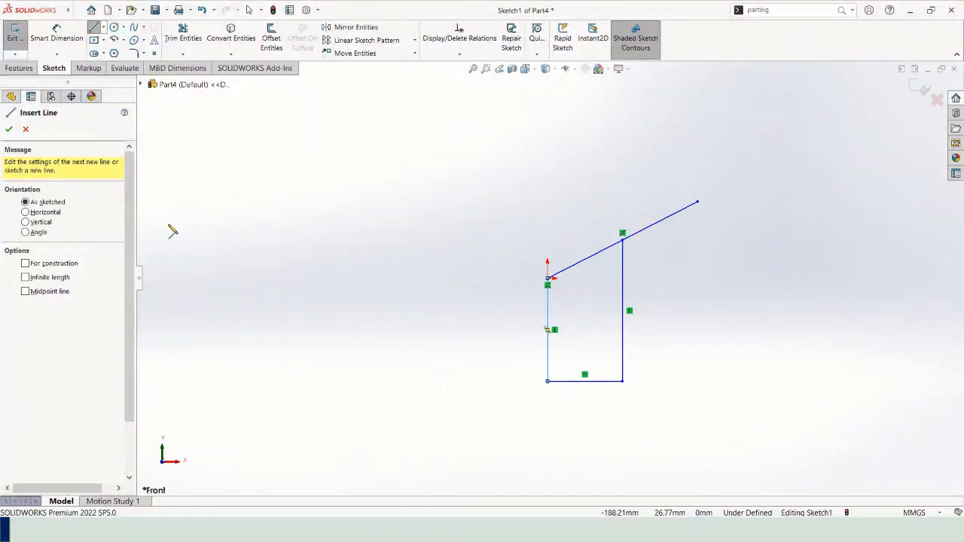
Switch to the PowerPoint slide show and review the slides on finishing the lines and on the sketch's definition status.
key(alt+Tab)
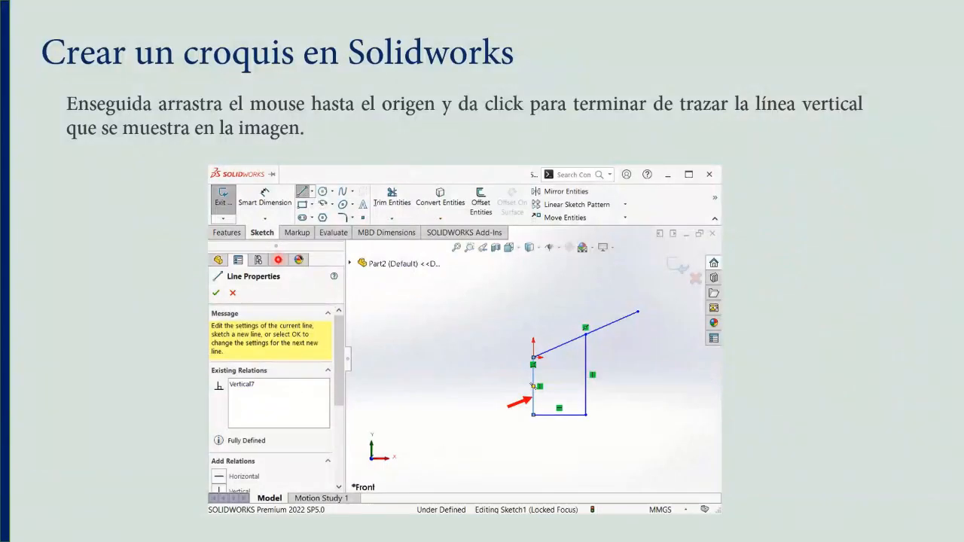
key(Right)
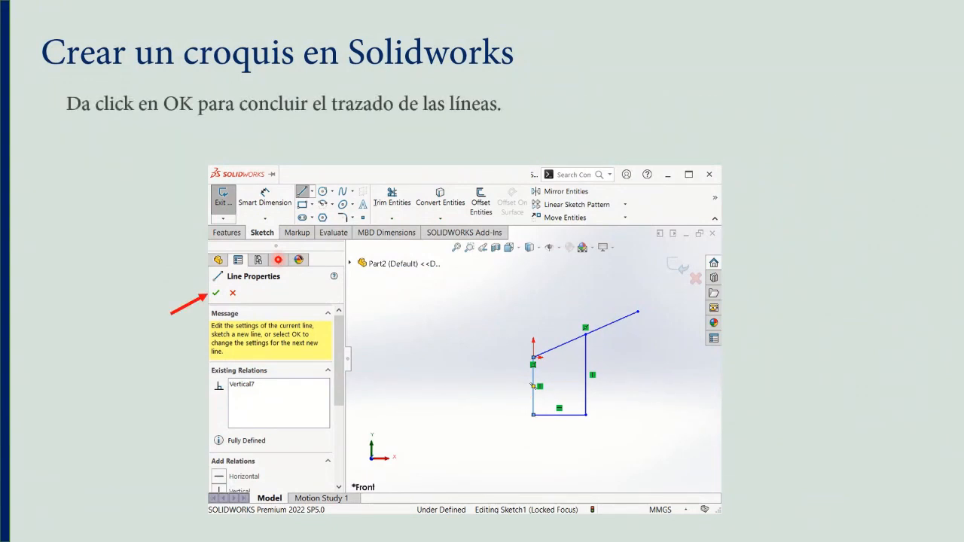
key(Right)
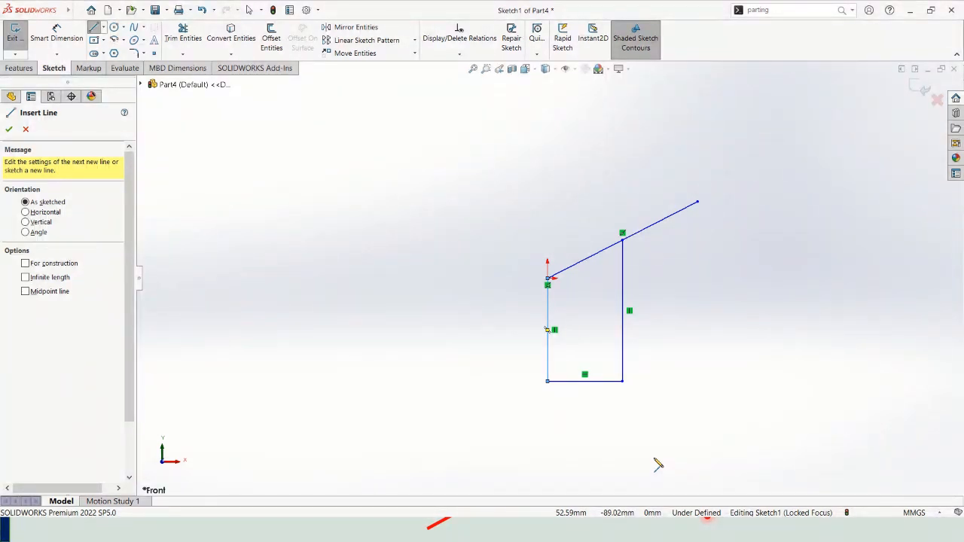
key(alt+Tab)
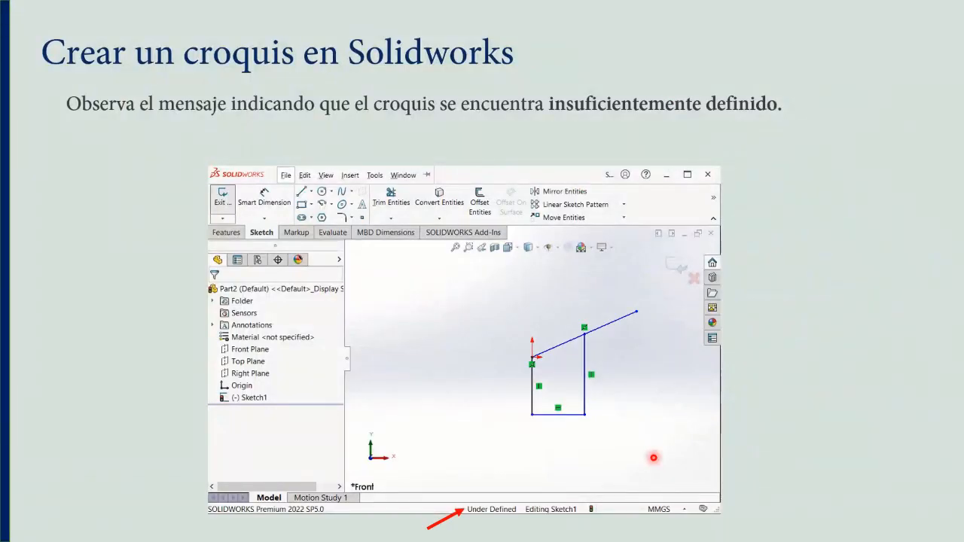
key(Right)
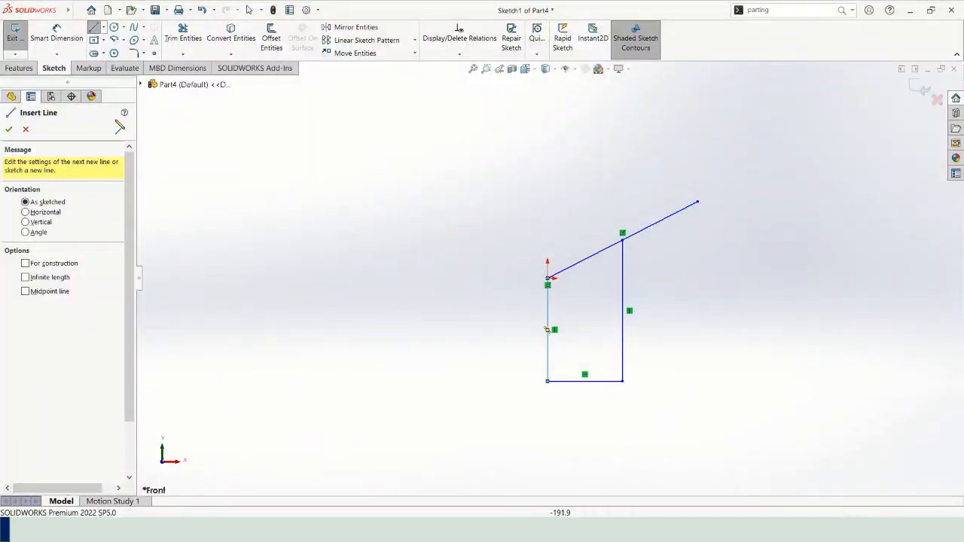
End the Line command and move the slanted line's free end around, leaving it at about X 73 mm, Y 37 mm.
click(9, 130)
click(442, 238)
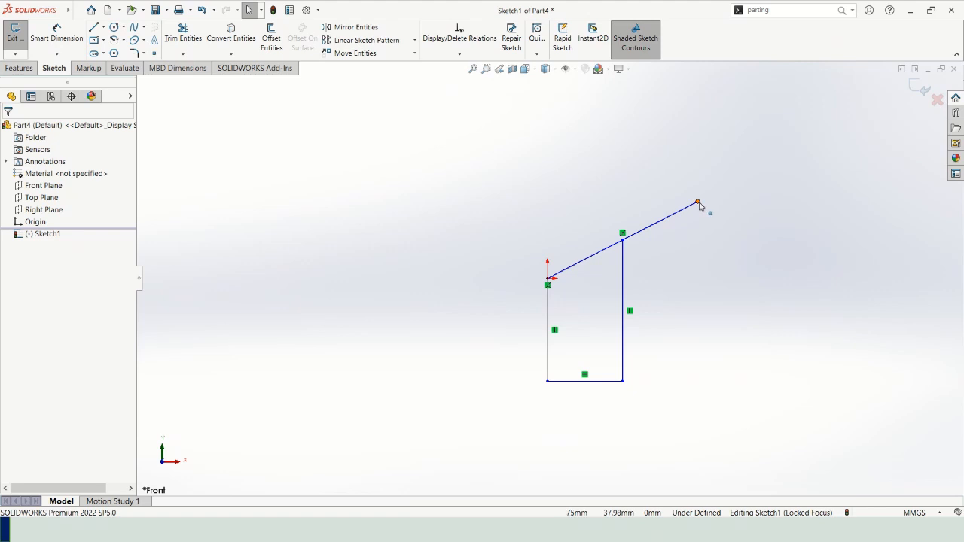
drag(699, 203, 670, 196)
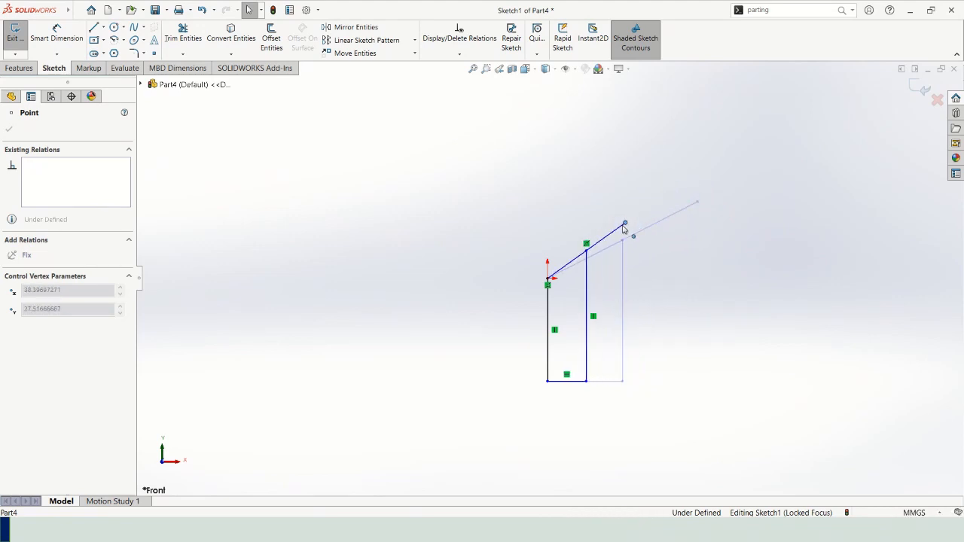
drag(625, 230, 666, 196)
mouse_move(667, 214)
mouse_down()
mouse_move(680, 216)
mouse_move(693, 190)
mouse_move(680, 223)
mouse_move(664, 207)
mouse_move(669, 254)
mouse_move(658, 263)
mouse_move(688, 265)
mouse_move(653, 263)
mouse_move(686, 260)
mouse_move(664, 259)
mouse_move(689, 241)
mouse_move(700, 205)
mouse_up()
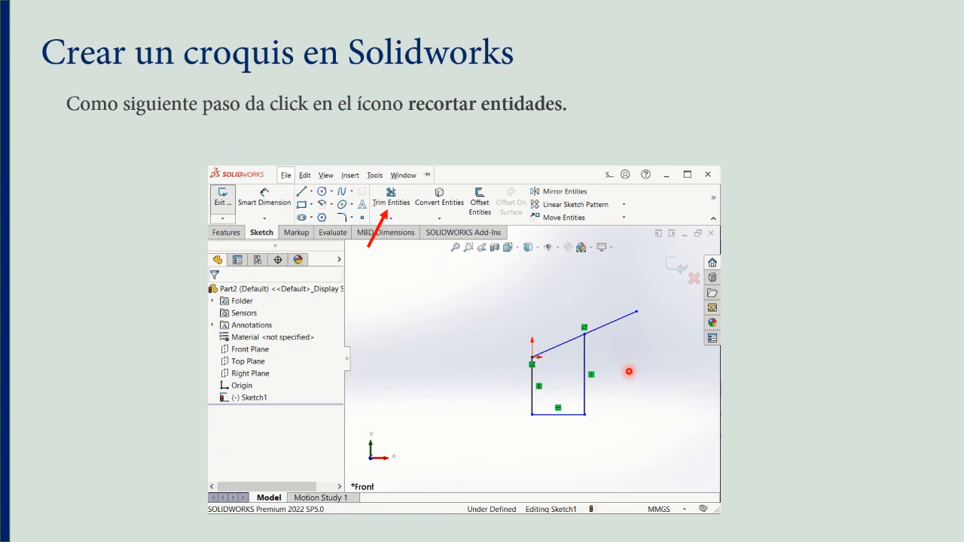
Switch back to SOLIDWORKS and remove the slanted line's segment beyond the longer vertical line with Power trim.
key(alt+Tab)
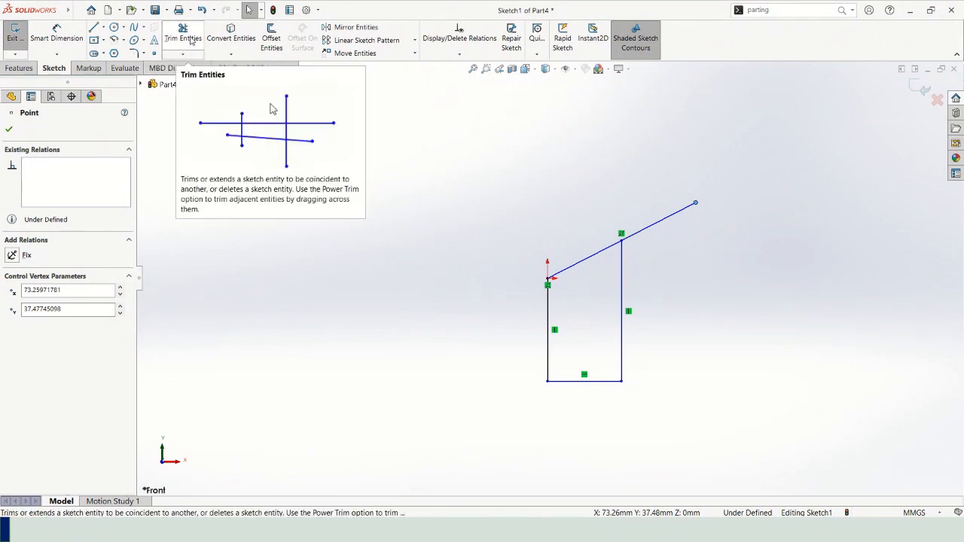
click(190, 41)
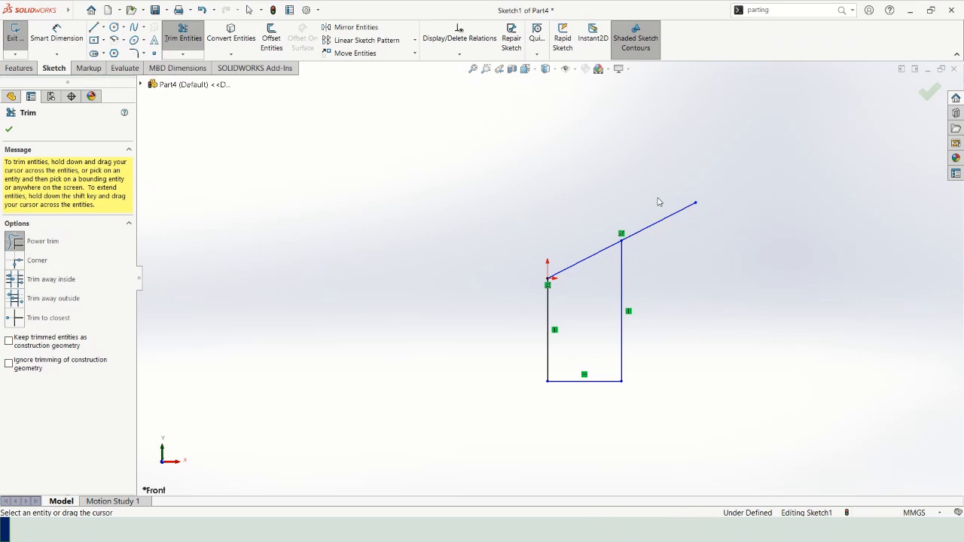
drag(659, 202, 665, 253)
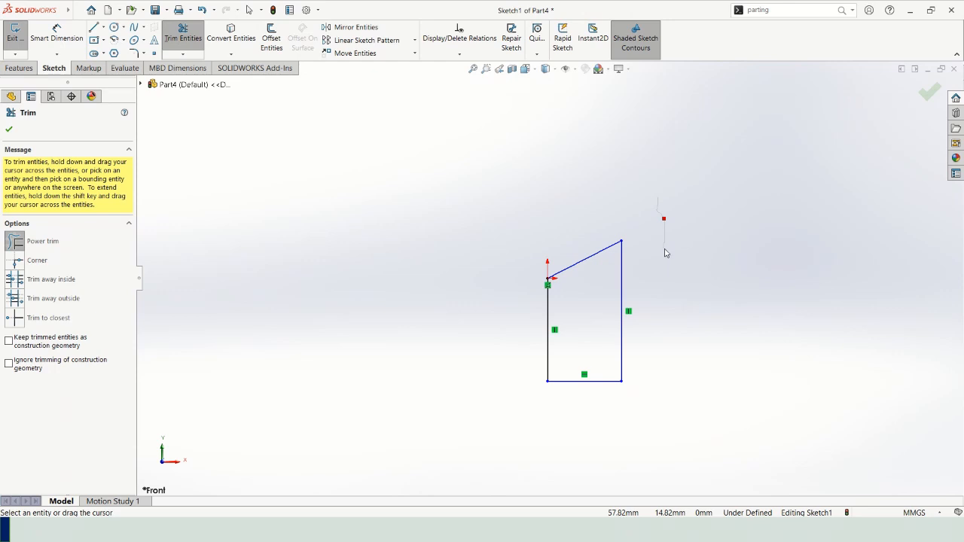
drag(665, 253, 664, 252)
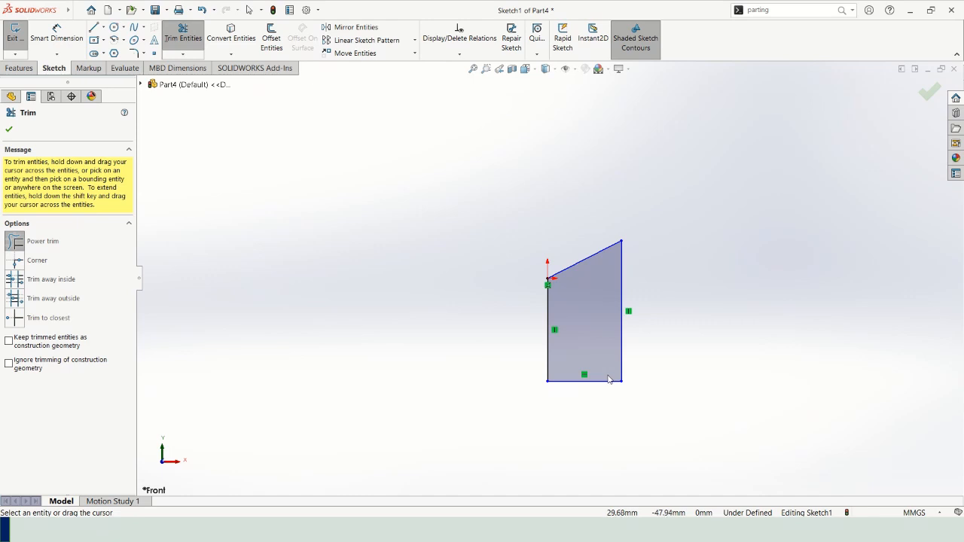
Switch to the PowerPoint slide show and read the slides on trimming the segment and on the closed sketch.
key(alt+Tab)
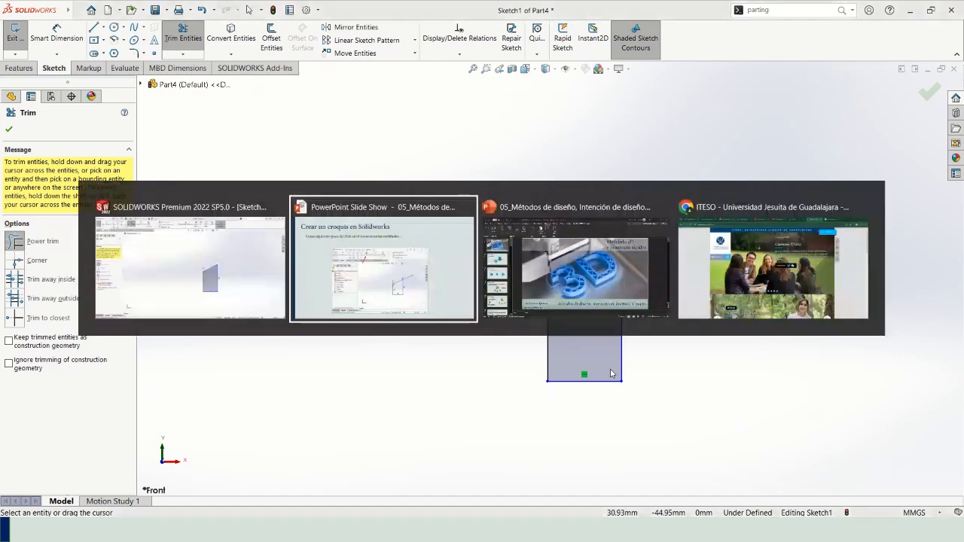
key(Right)
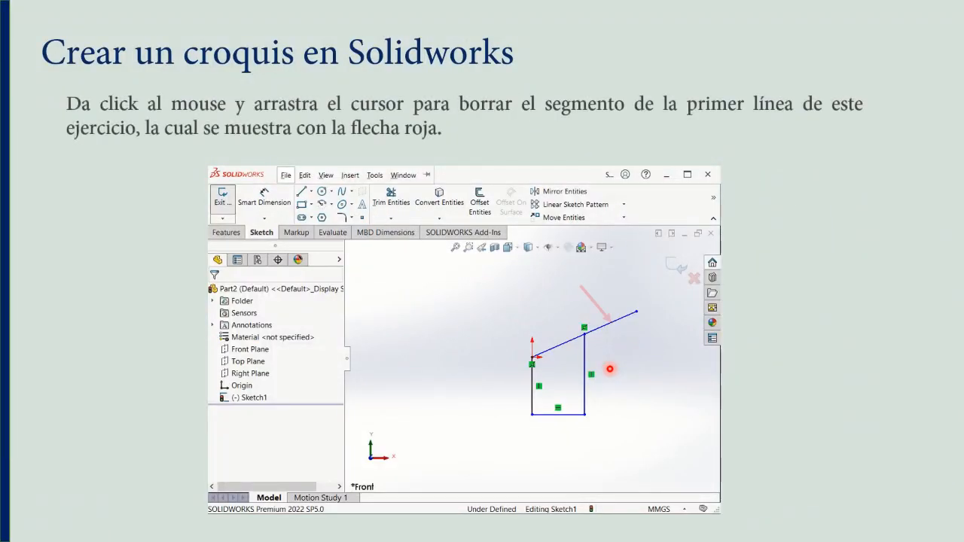
key(Right)
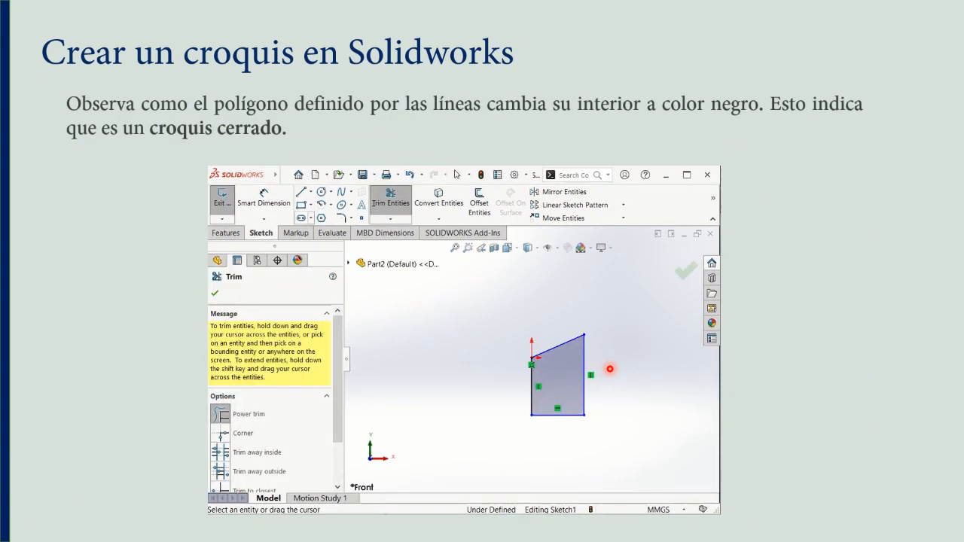
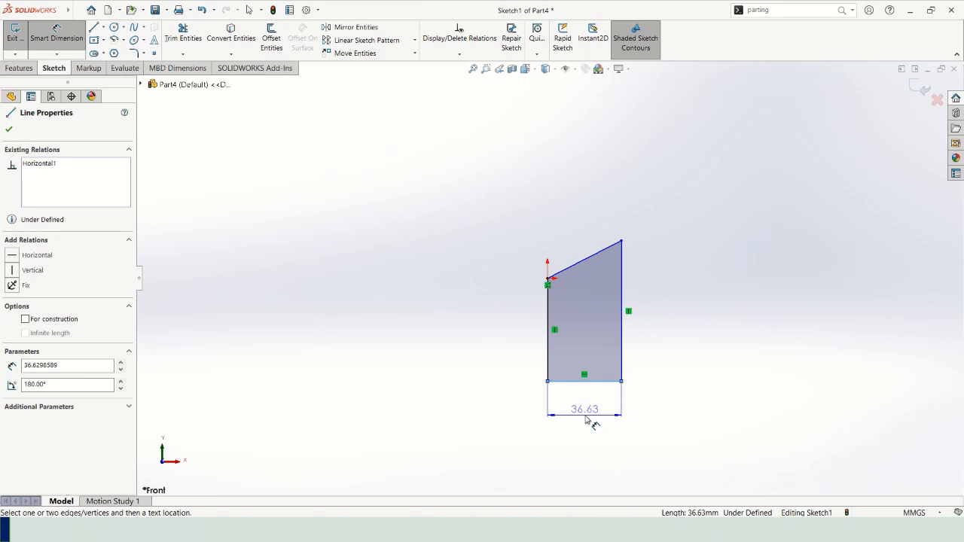
Dimension the length of the profile's lower horizontal line, placing the dimension below it and keeping the drawn length.
click(587, 419)
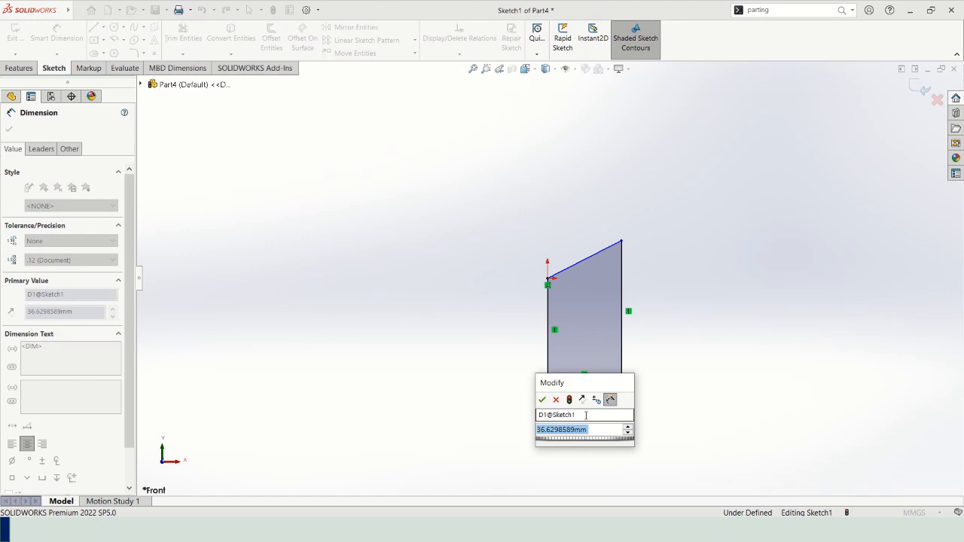
click(541, 399)
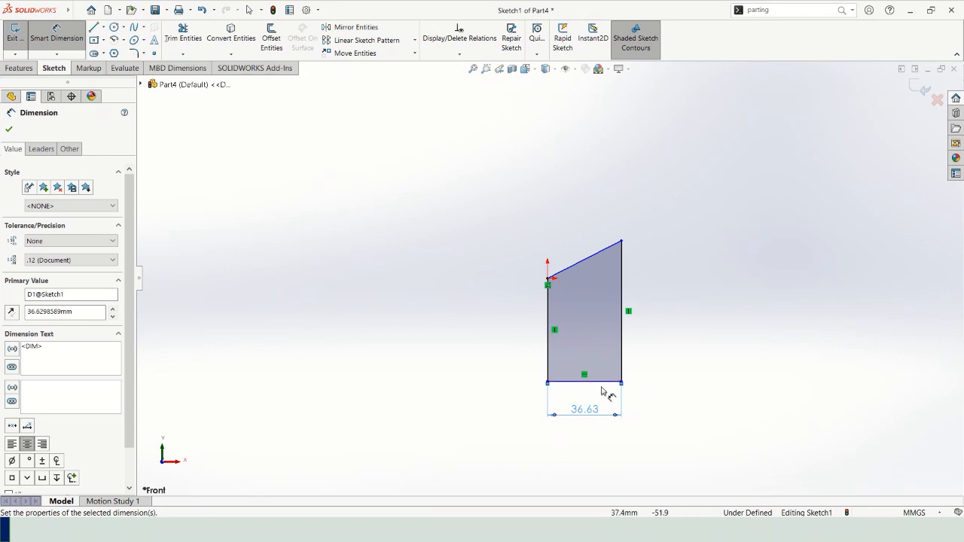
click(10, 130)
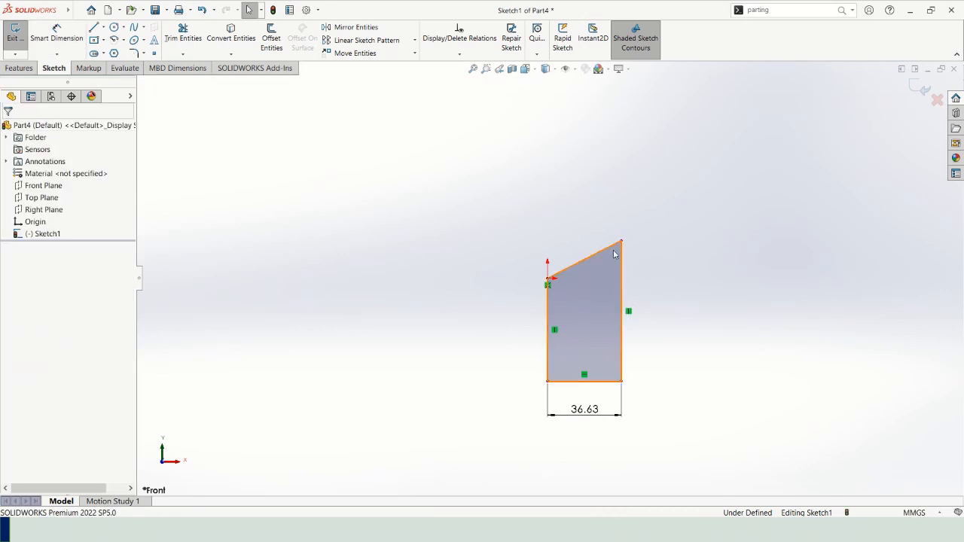
Move the upper end of the longer vertical line up and down, leaving it at about Y 20.8 mm, and try moving its lower corner.
mouse_move(622, 242)
mouse_down()
mouse_move(648, 224)
mouse_move(629, 276)
mouse_move(631, 226)
mouse_move(633, 253)
mouse_move(645, 249)
mouse_move(574, 243)
mouse_move(689, 247)
mouse_move(584, 245)
mouse_move(655, 247)
mouse_move(600, 250)
mouse_move(652, 251)
mouse_move(595, 241)
mouse_move(637, 247)
mouse_move(613, 246)
mouse_up()
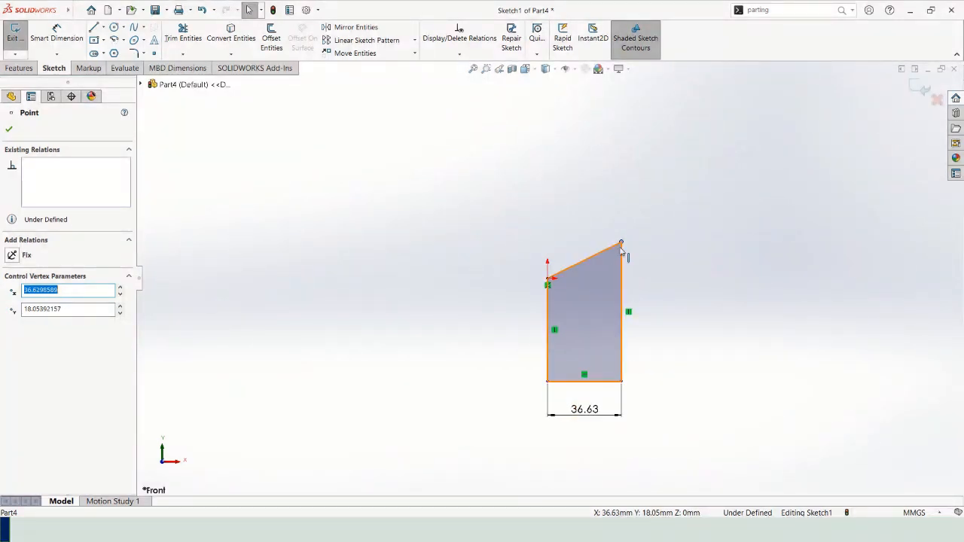
mouse_move(619, 236)
mouse_down()
mouse_move(615, 155)
mouse_move(622, 327)
mouse_move(620, 187)
mouse_up()
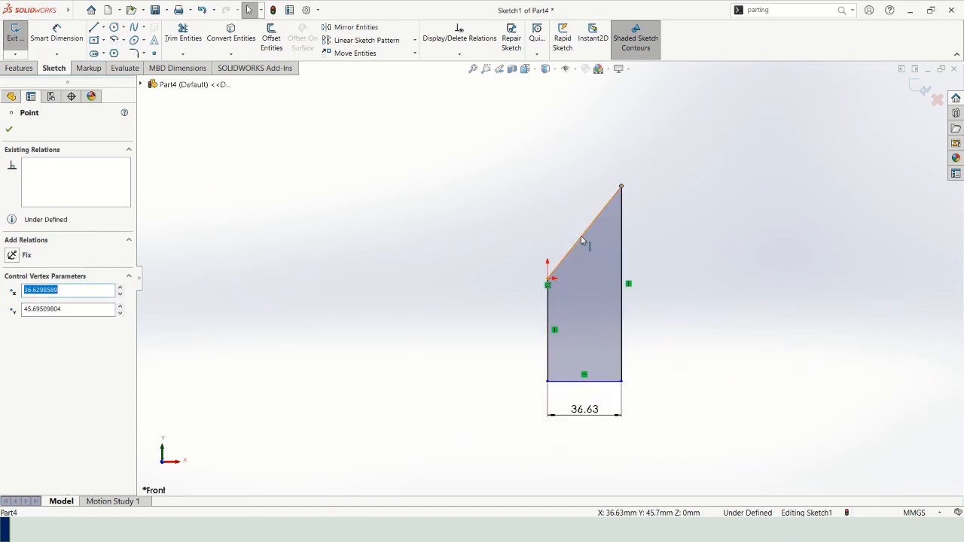
drag(622, 188, 624, 238)
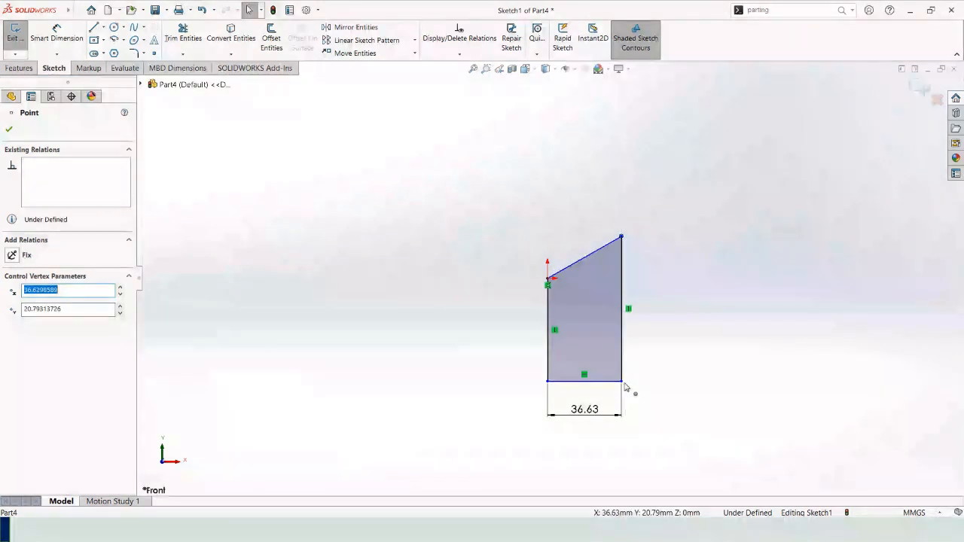
mouse_move(621, 382)
mouse_down()
mouse_move(608, 376)
mouse_move(608, 387)
mouse_move(599, 355)
mouse_move(596, 384)
mouse_move(598, 350)
mouse_move(600, 396)
mouse_move(603, 364)
mouse_move(603, 386)
mouse_up()
click(721, 274)
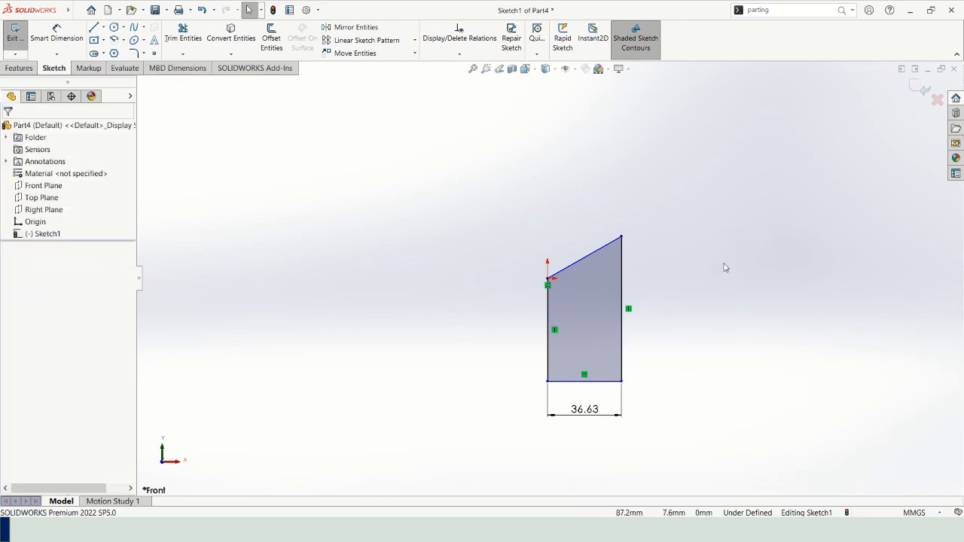
Switch to the PowerPoint slide show and review the slides on dimensioning the profile's lines.
key(alt+Tab)
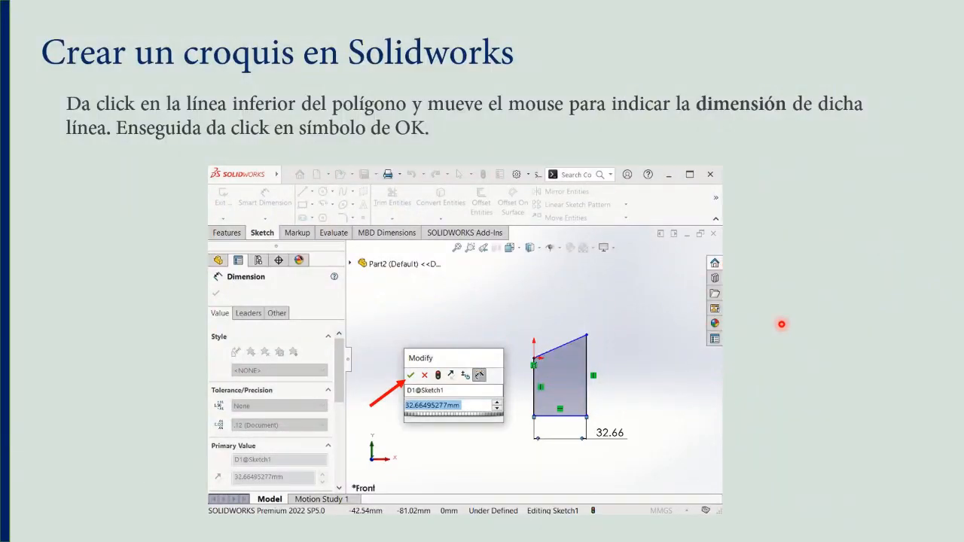
key(Right)
key(Right)
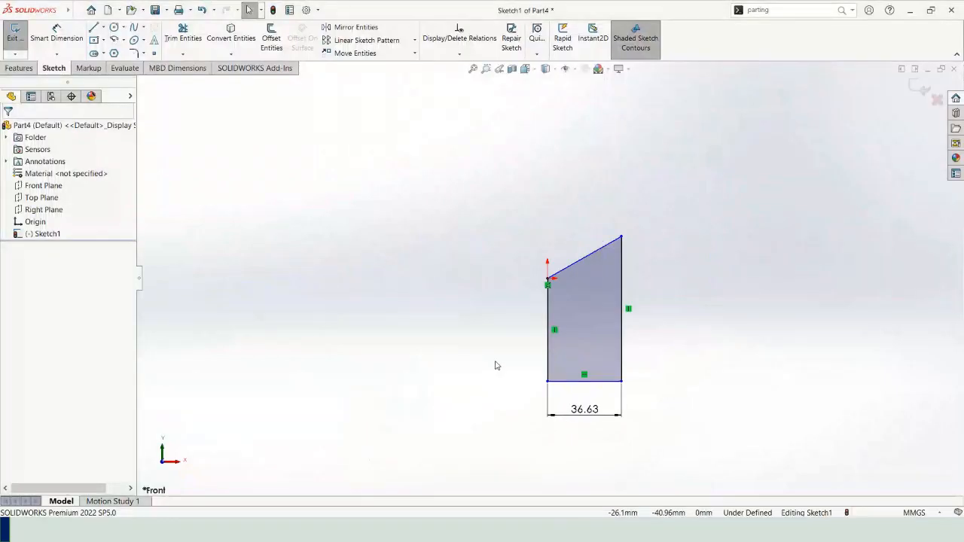
Dimension the shorter vertical line below the origin, placing the dimension outside the profile and keeping the drawn length.
click(59, 34)
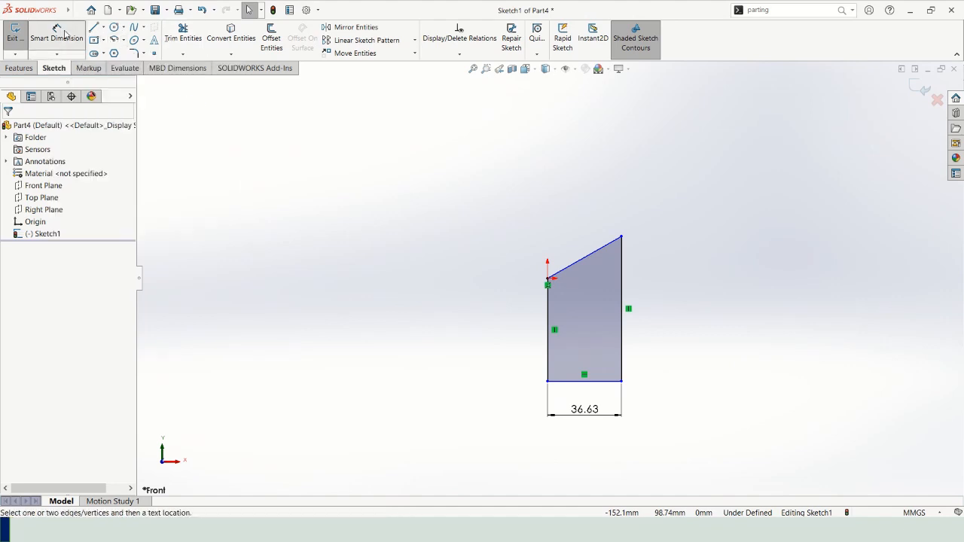
click(549, 317)
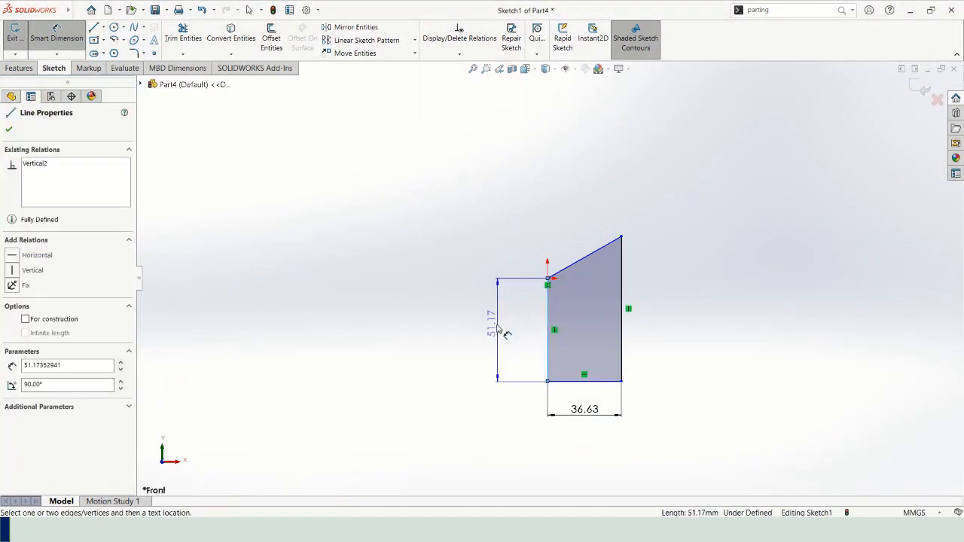
click(498, 331)
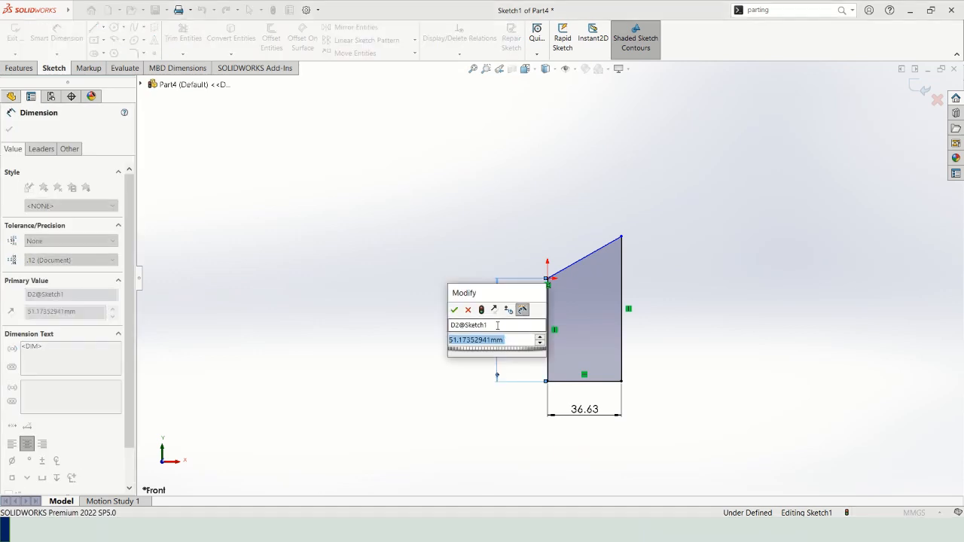
click(454, 315)
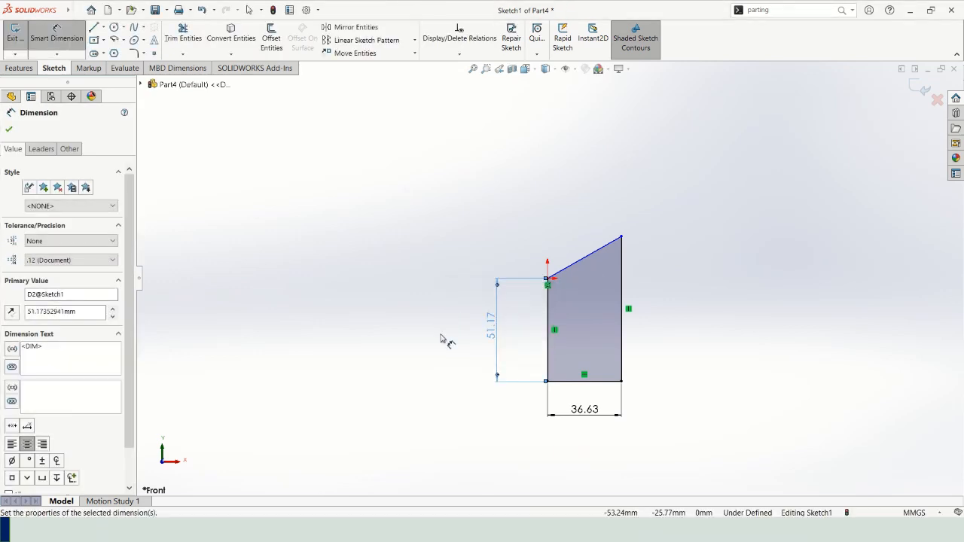
click(449, 359)
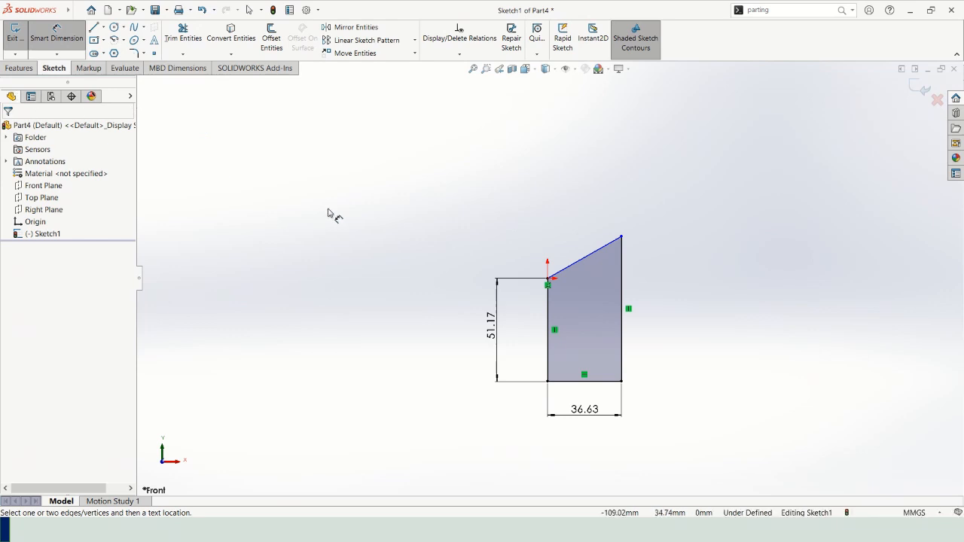
key(Escape)
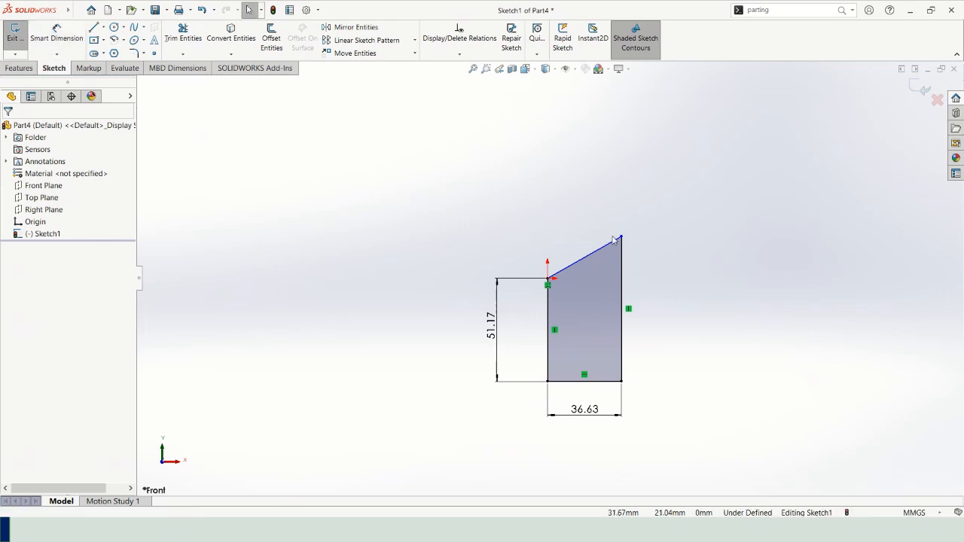
Move the profile's highest corner to about Y 23.8 mm and dimension the angle between the lower horizontal line and the slanted line.
mouse_move(620, 237)
mouse_down()
mouse_move(625, 197)
mouse_move(618, 280)
mouse_move(625, 183)
mouse_move(611, 311)
mouse_move(619, 218)
mouse_move(612, 281)
mouse_move(620, 302)
mouse_move(622, 228)
mouse_move(620, 312)
mouse_move(623, 209)
mouse_move(624, 234)
mouse_up()
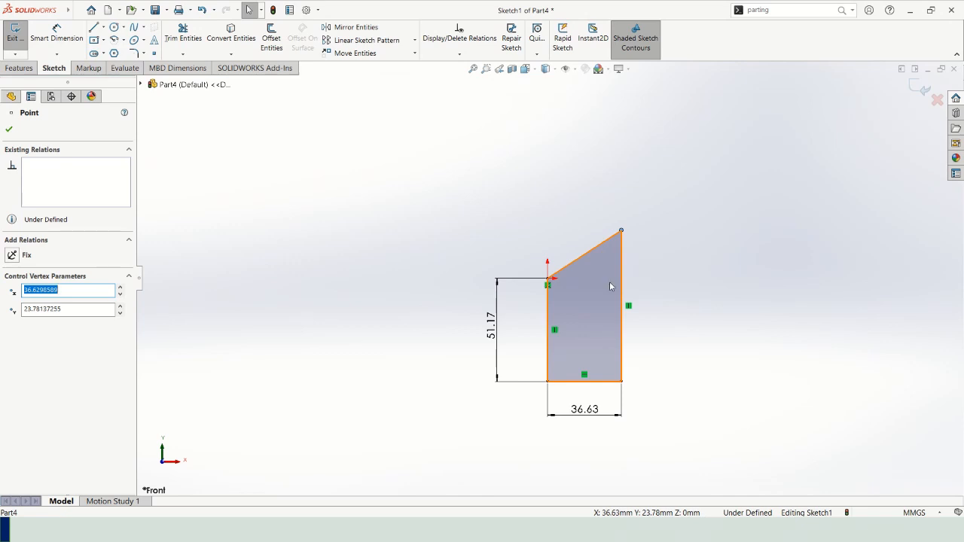
click(56, 34)
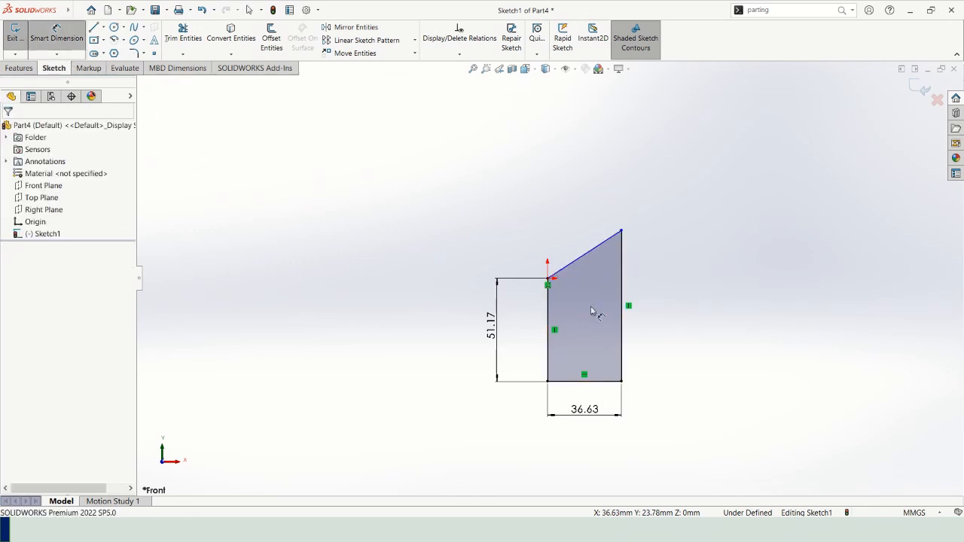
click(601, 381)
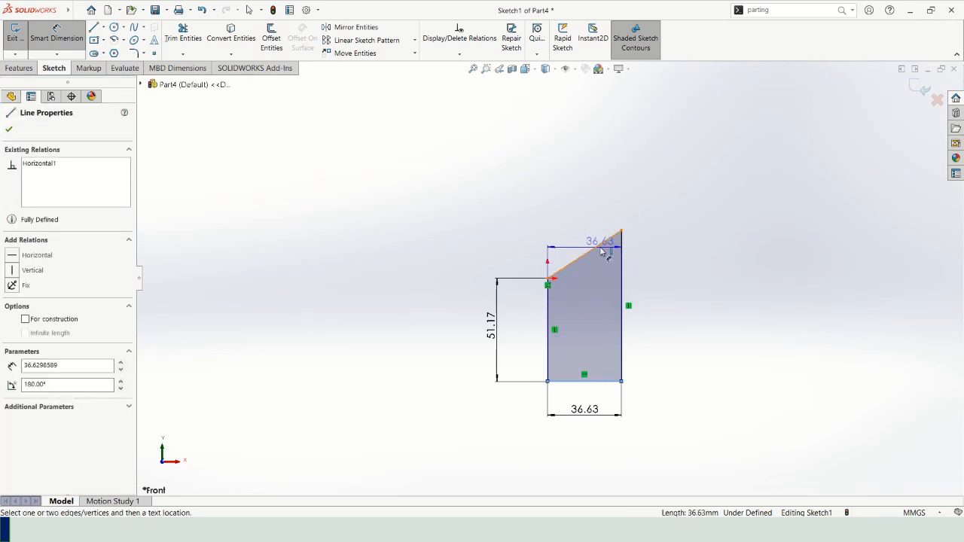
click(606, 239)
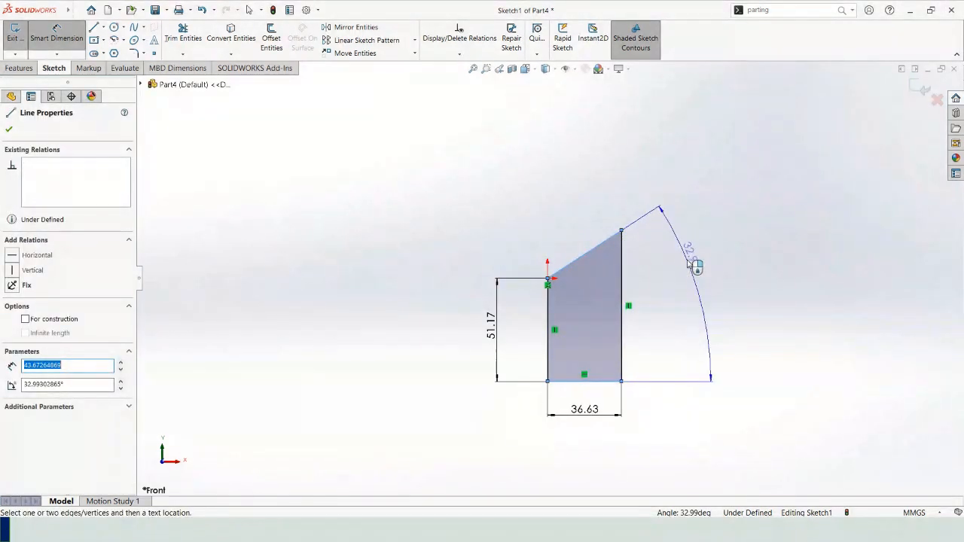
click(715, 279)
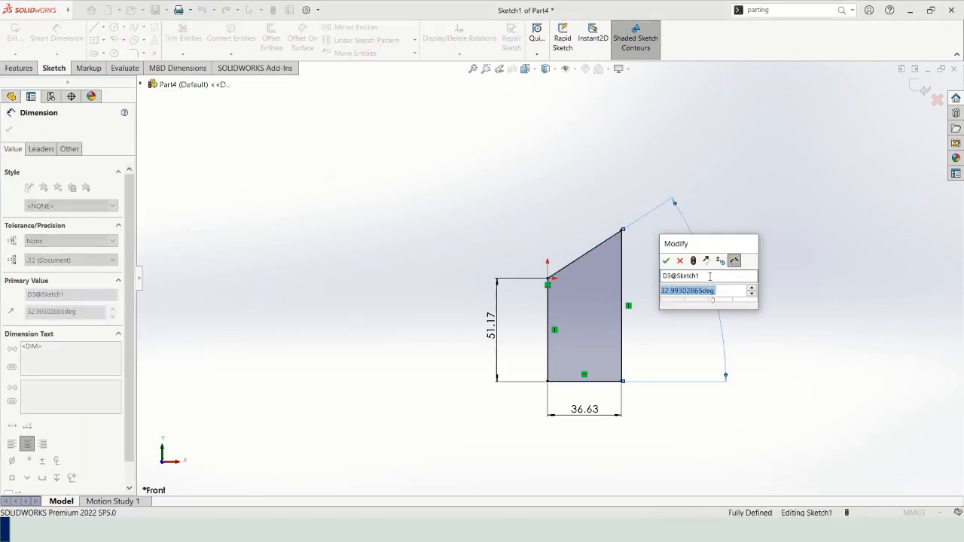
click(666, 261)
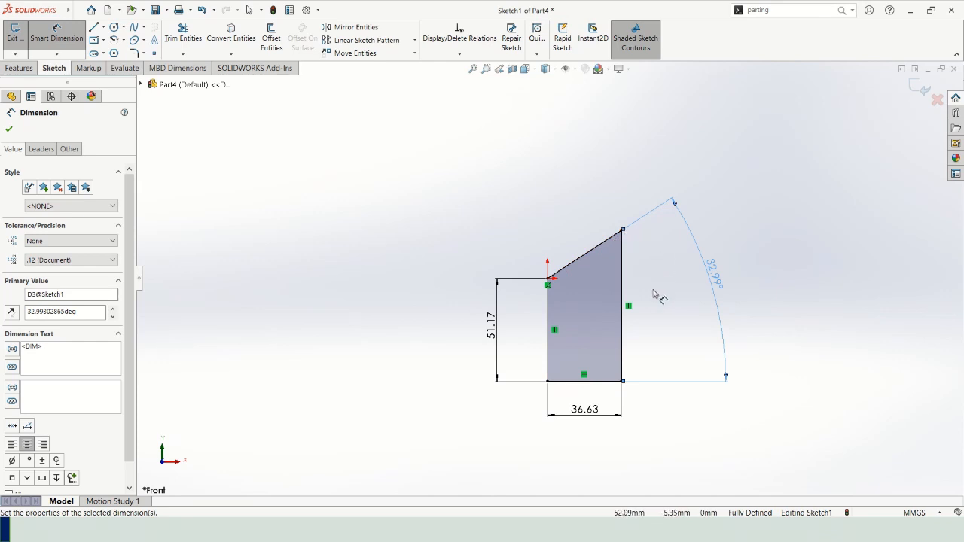
click(9, 132)
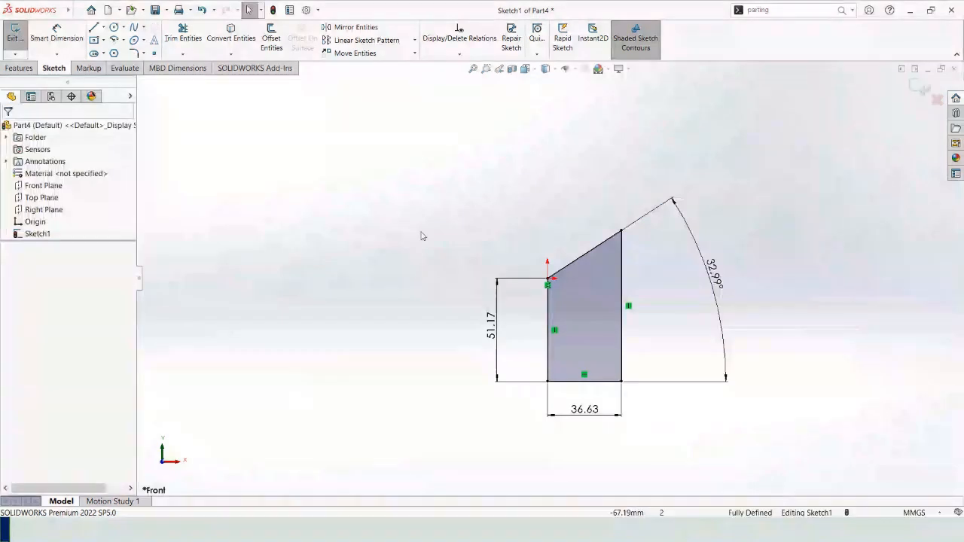
Try to move the highest corner and slanted line, set their angle dimension to 20°, and reposition it outside the profile.
click(622, 233)
mouse_move(597, 255)
mouse_down()
mouse_move(624, 229)
mouse_move(613, 231)
mouse_move(645, 250)
mouse_up()
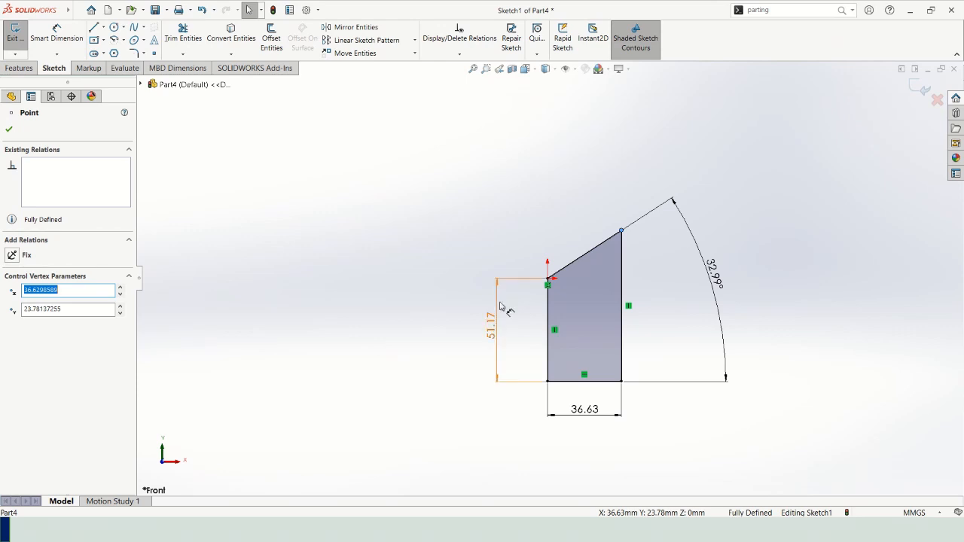
double_click(719, 283)
text(20)
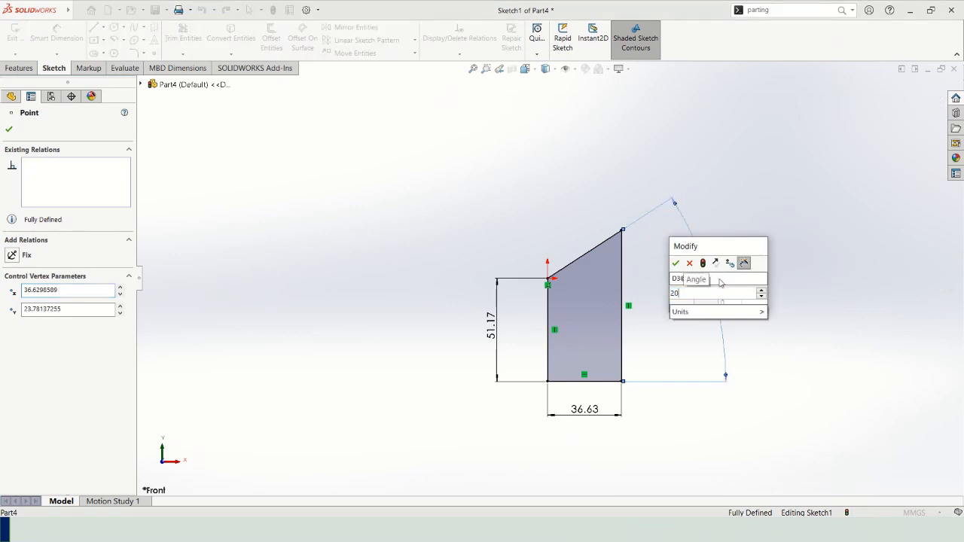
key(Return)
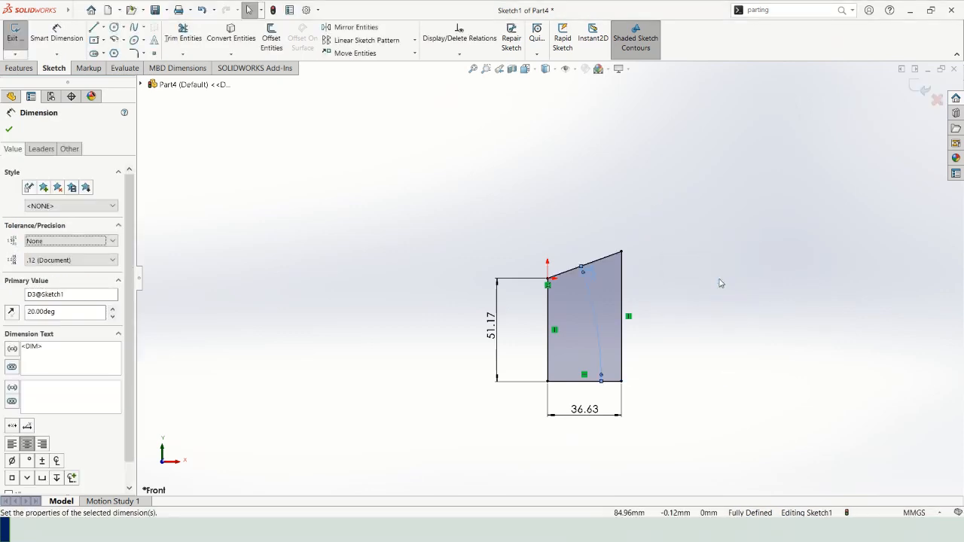
drag(594, 279, 691, 277)
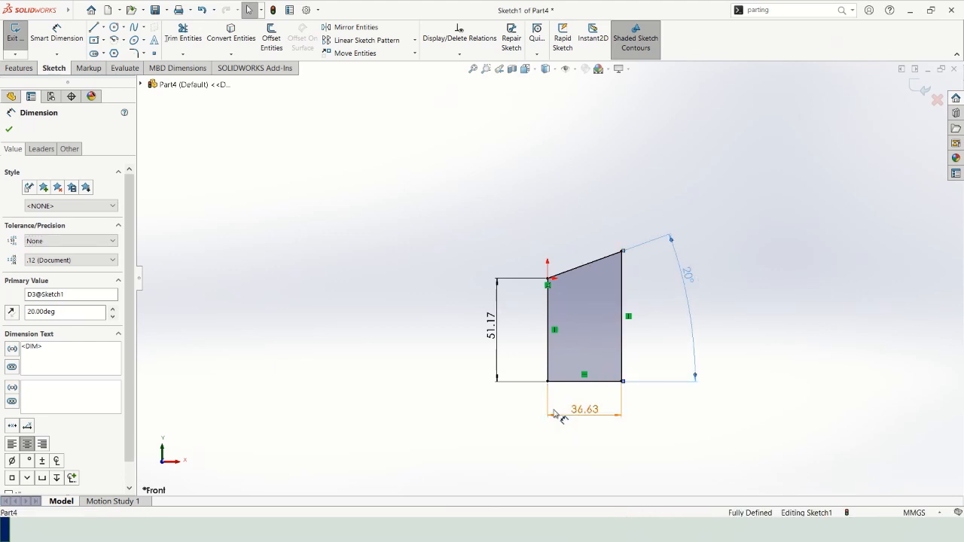
Set the slanted line's angle dimension to 35° and reposition it closer to the longer vertical line.
double_click(689, 277)
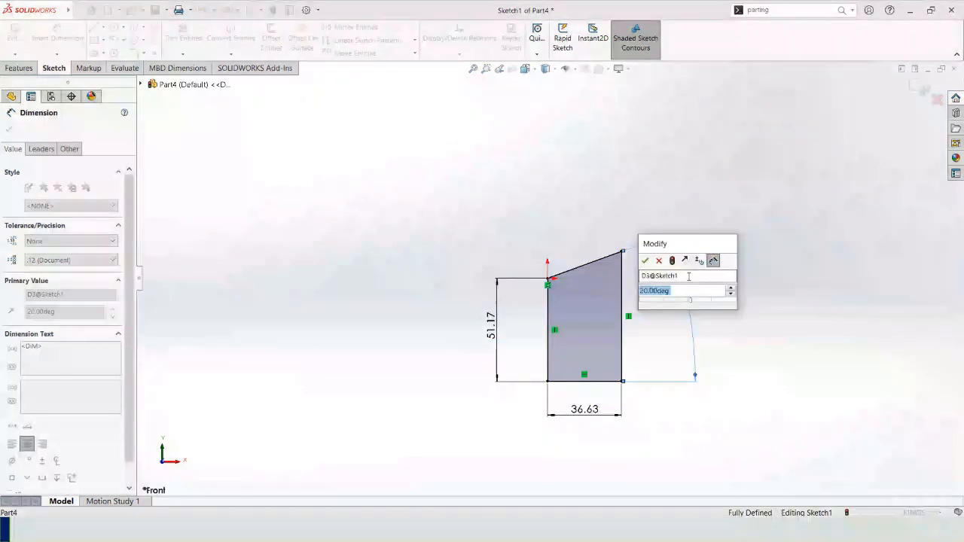
text(35)
key(Return)
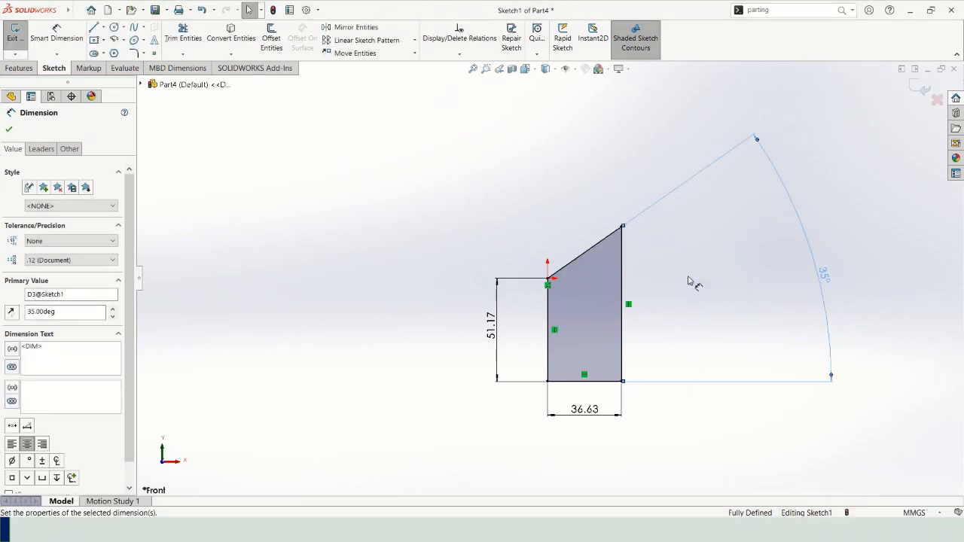
drag(826, 277, 696, 321)
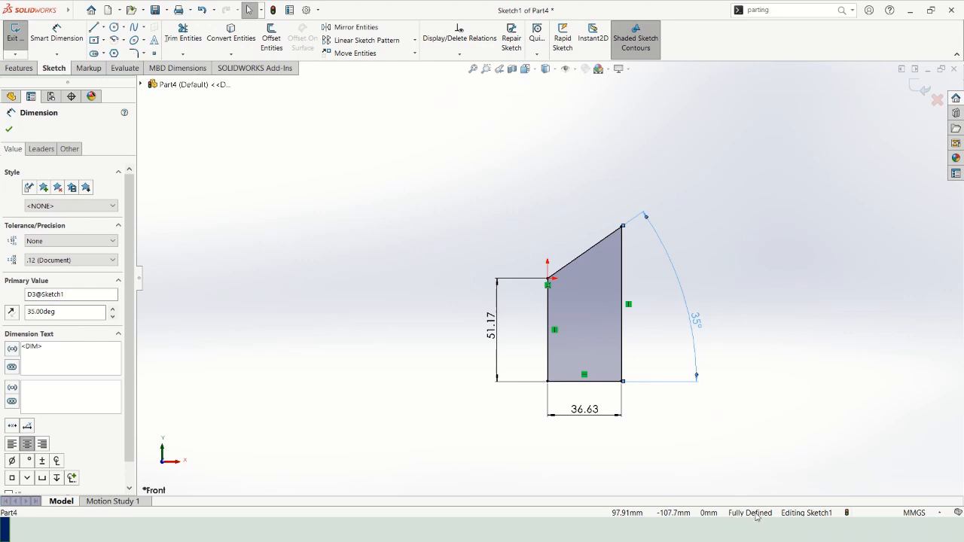
click(761, 349)
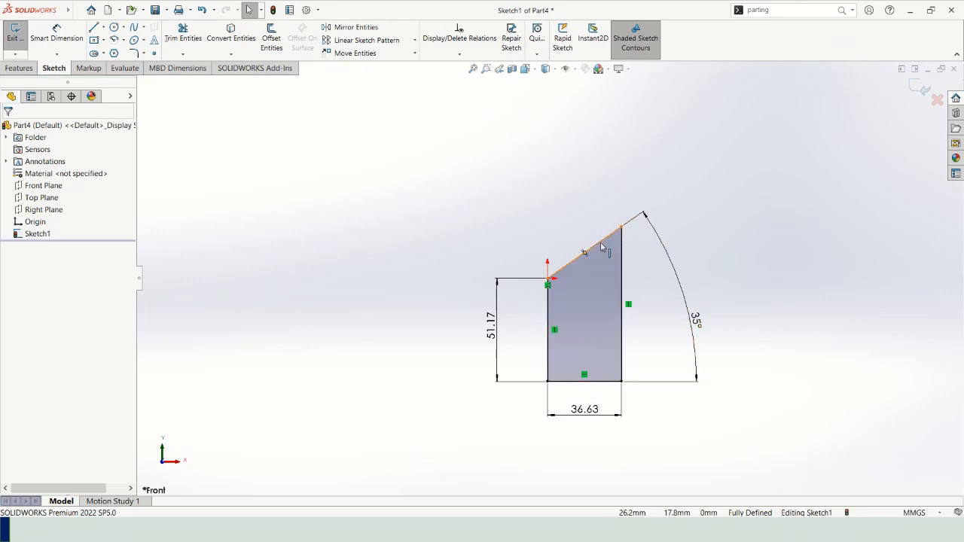
Set the lower horizontal line's length to 50 mm and move the 35° dimension farther away from the profile.
double_click(592, 412)
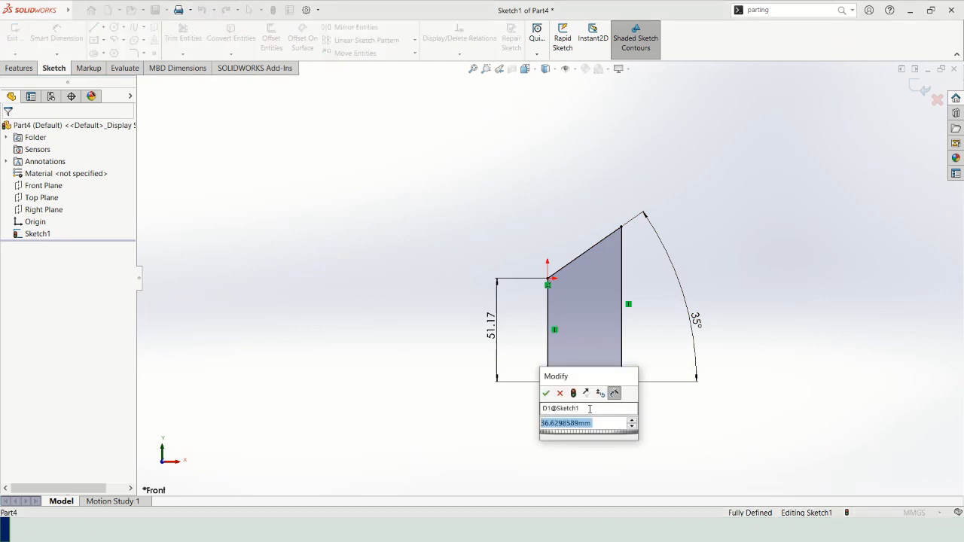
text(50)
key(Return)
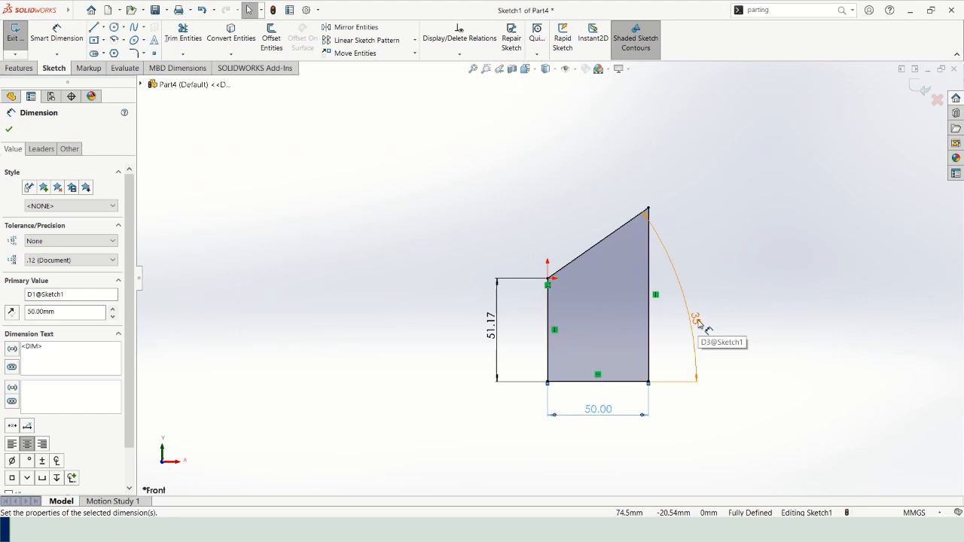
drag(698, 322, 732, 318)
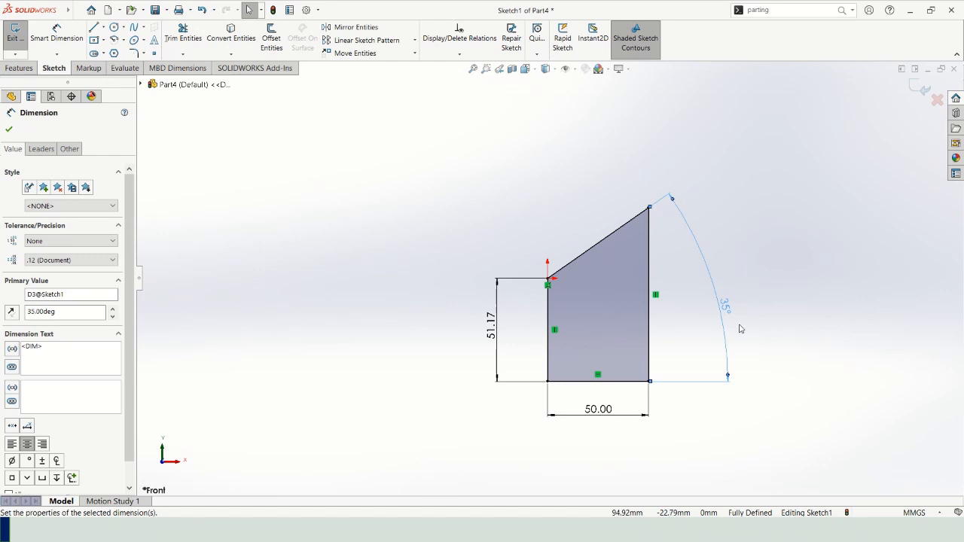
click(739, 327)
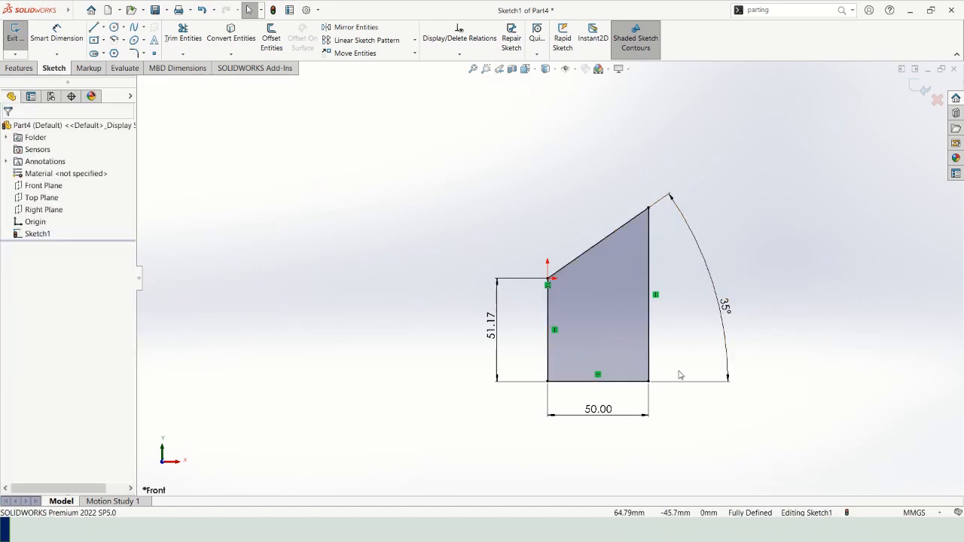
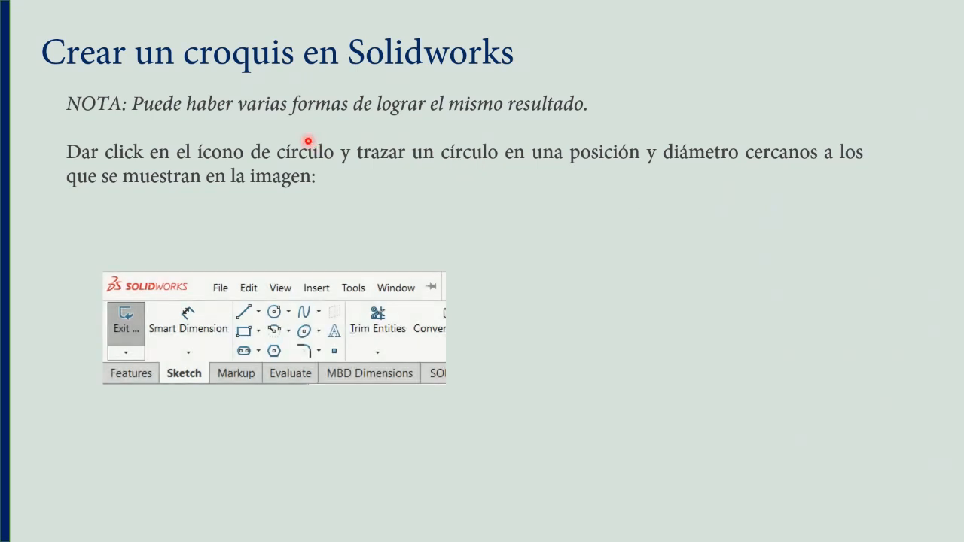
Check the slide's circle placement, switch to SOLIDWORKS and reopen Sketch1 for editing.
key(Right)
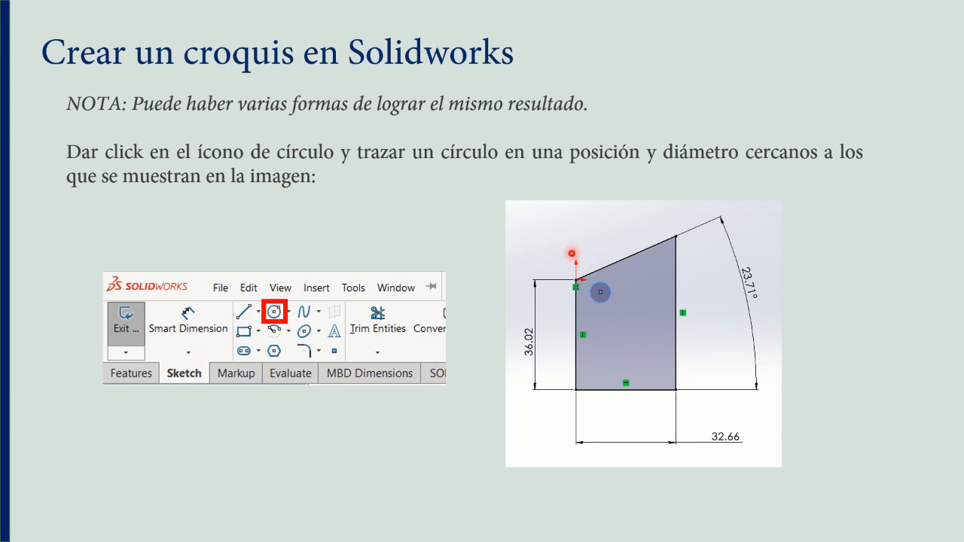
key(alt+Tab)
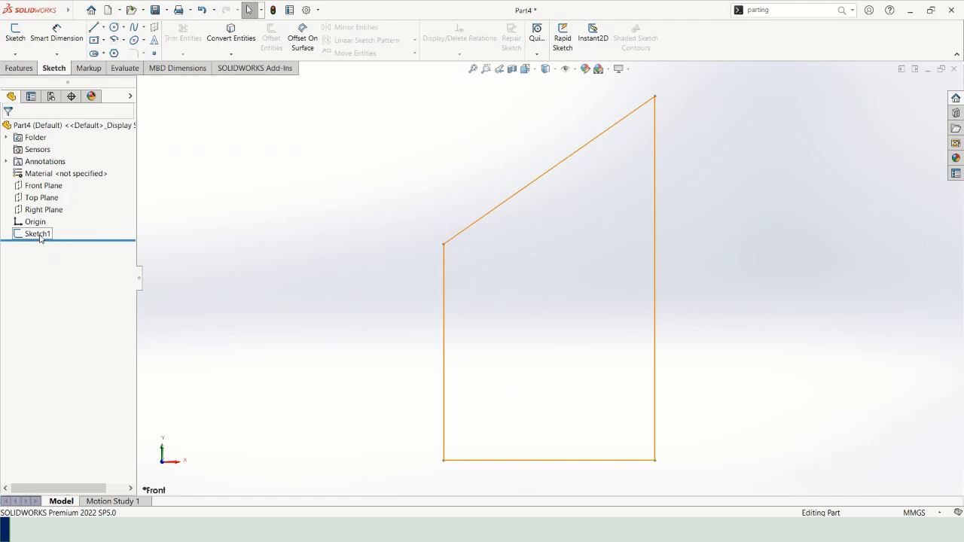
right_click(41, 238)
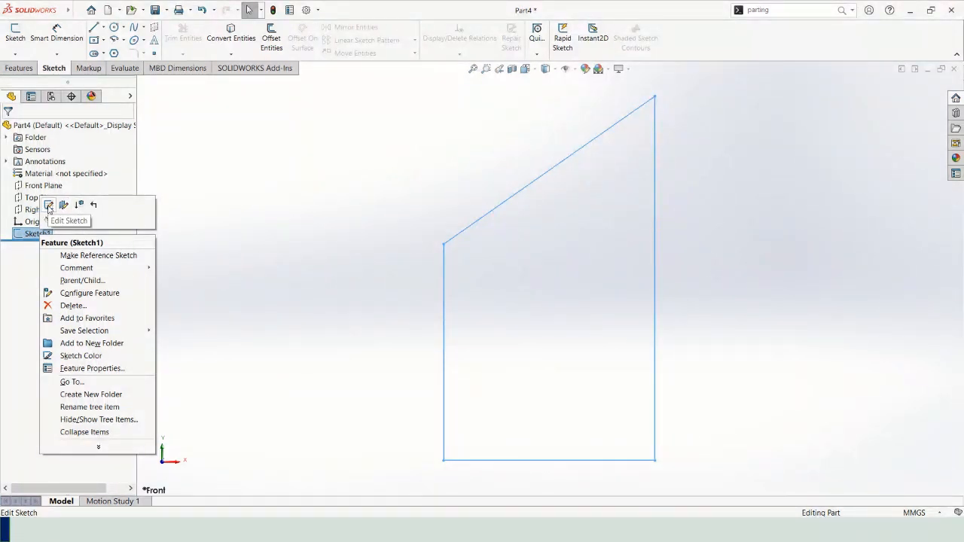
click(49, 204)
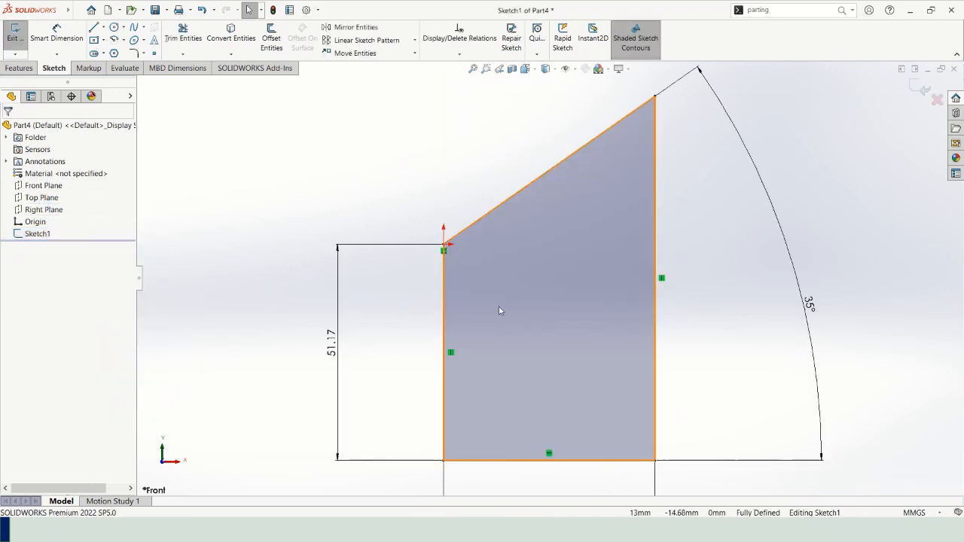
scroll(335, 372, up, 1)
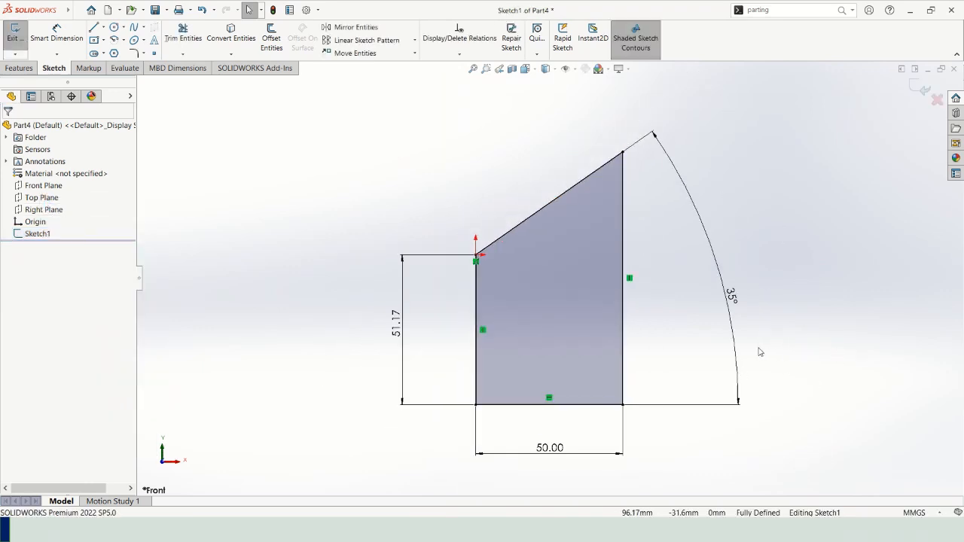
Sketch a circle of about 4 mm radius inside the profile, just below and to the right of the origin.
click(114, 27)
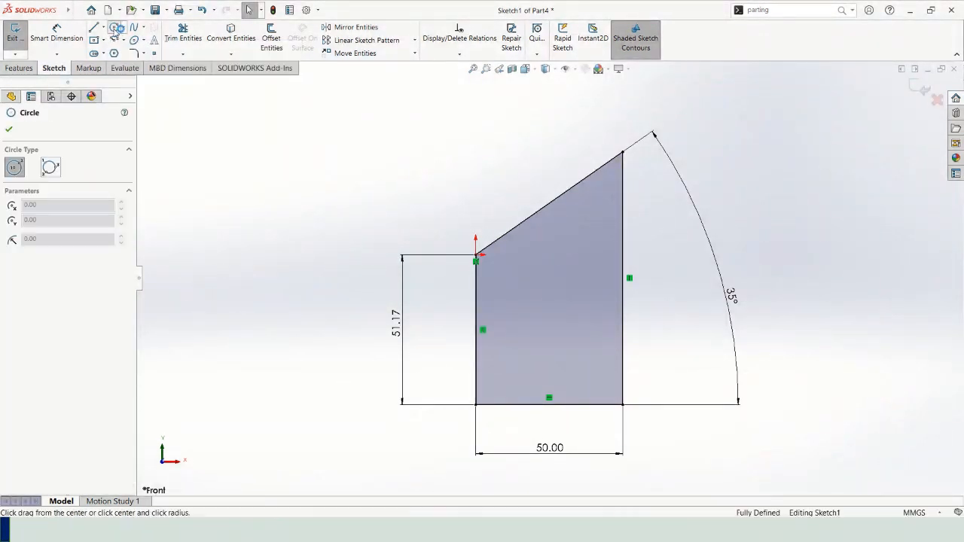
click(498, 269)
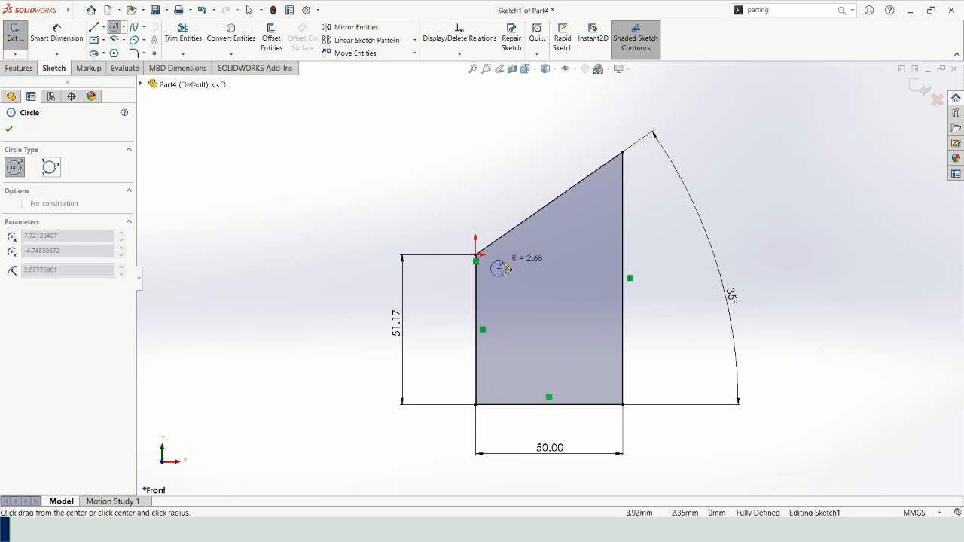
click(509, 272)
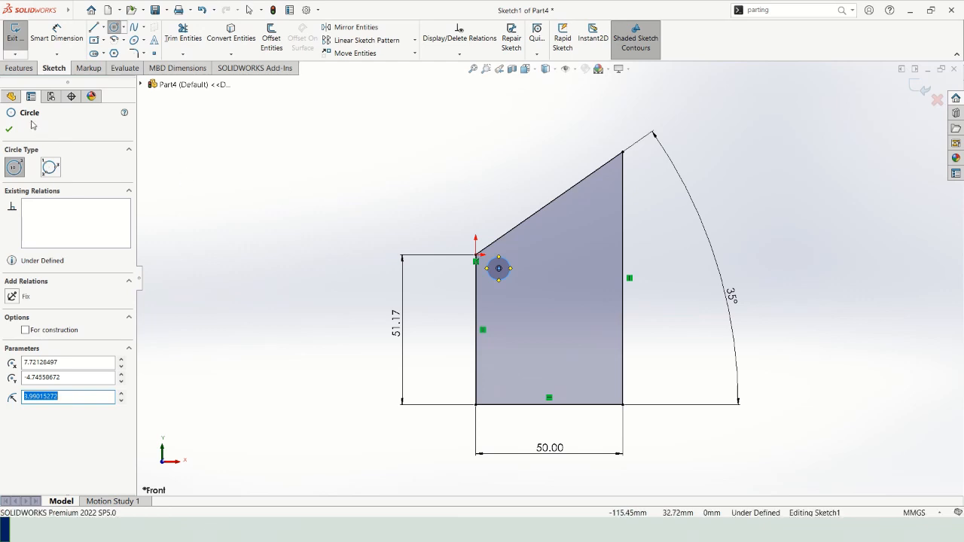
click(10, 130)
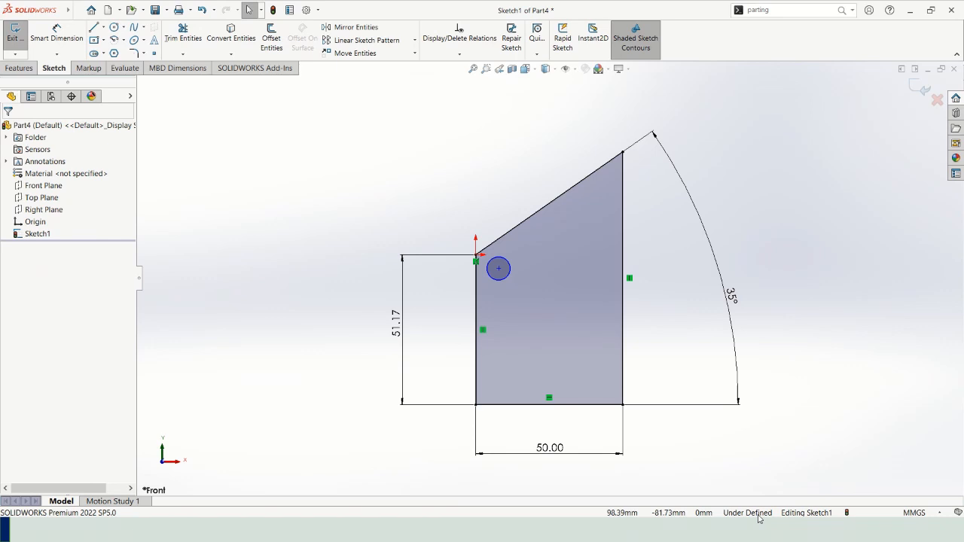
Enlarge the circle to about 4.8 mm radius and reposition it inside the profile near the origin corner.
click(500, 278)
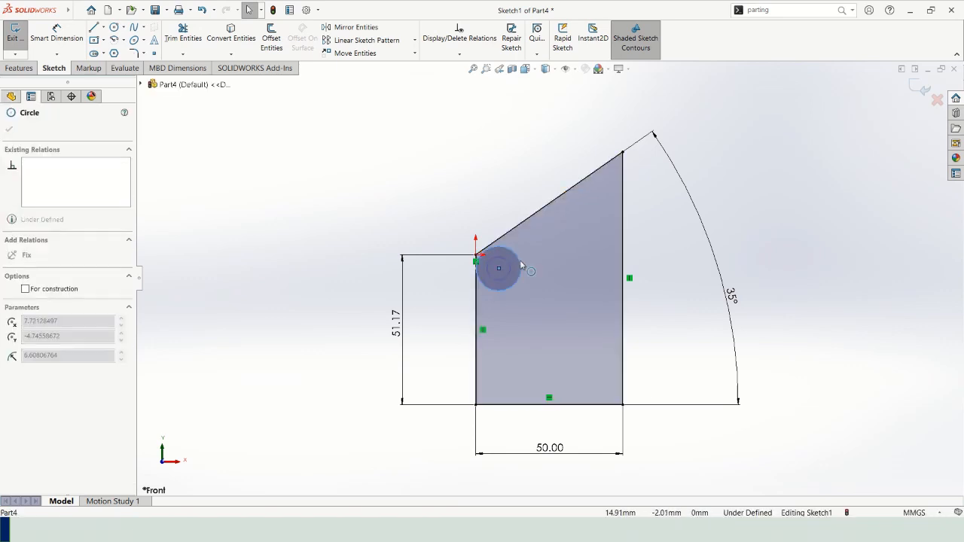
drag(498, 268, 524, 280)
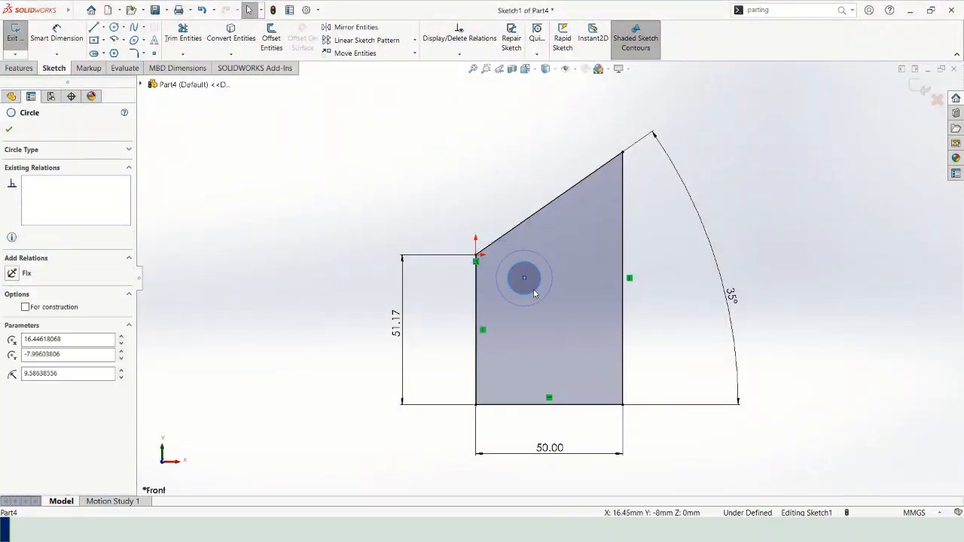
click(525, 281)
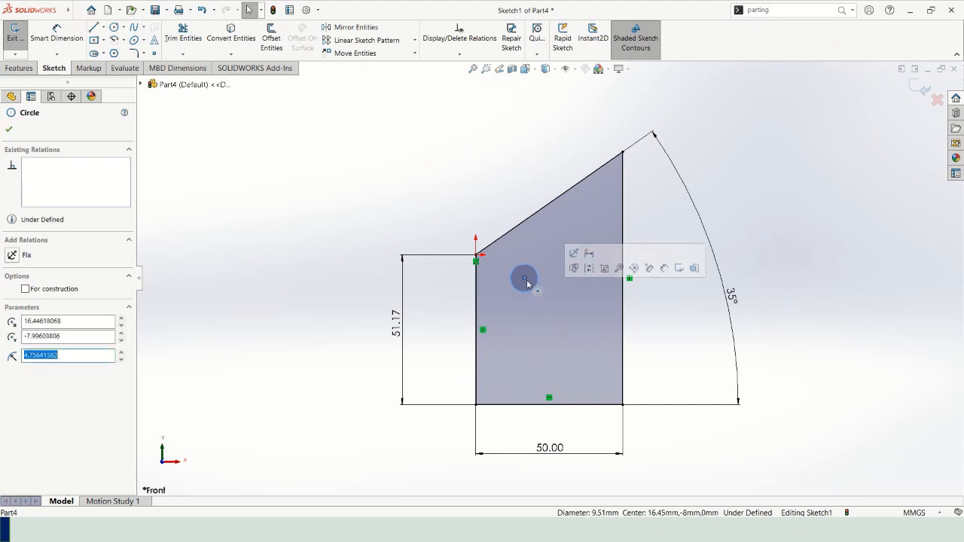
drag(524, 282, 502, 274)
click(807, 229)
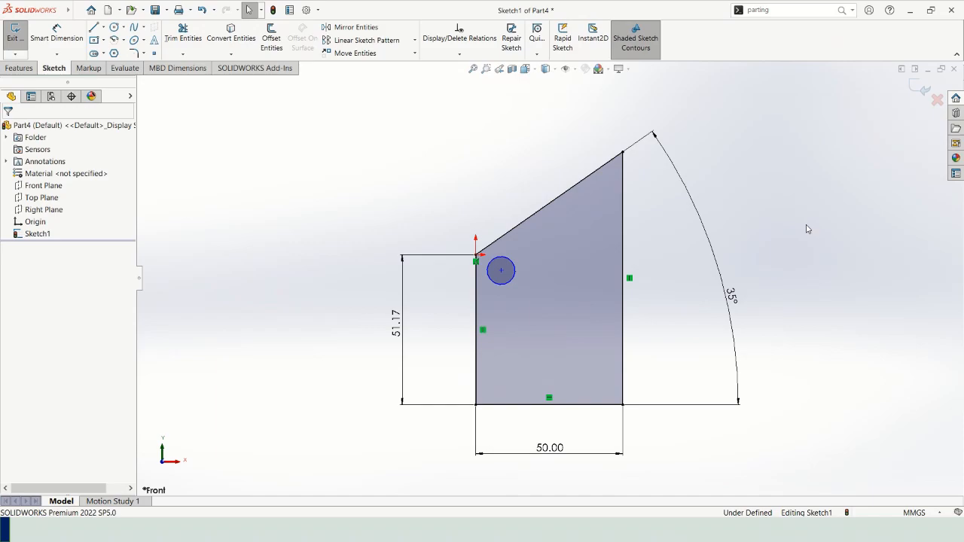
Following the next slide, sketch circles near the other corners: about 3 mm radius upper right, 7.3 mm lower right and 6.2 mm lower left.
key(alt+Tab)
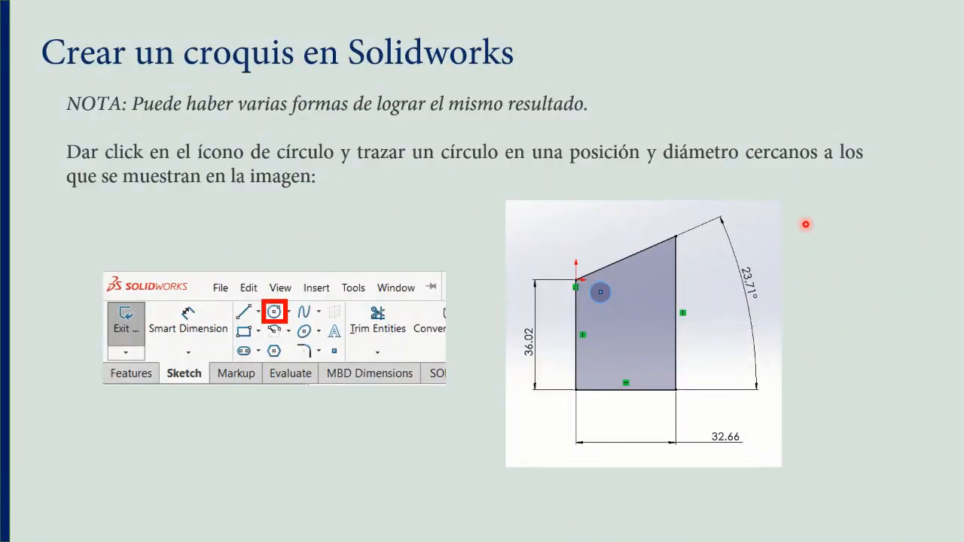
key(Right)
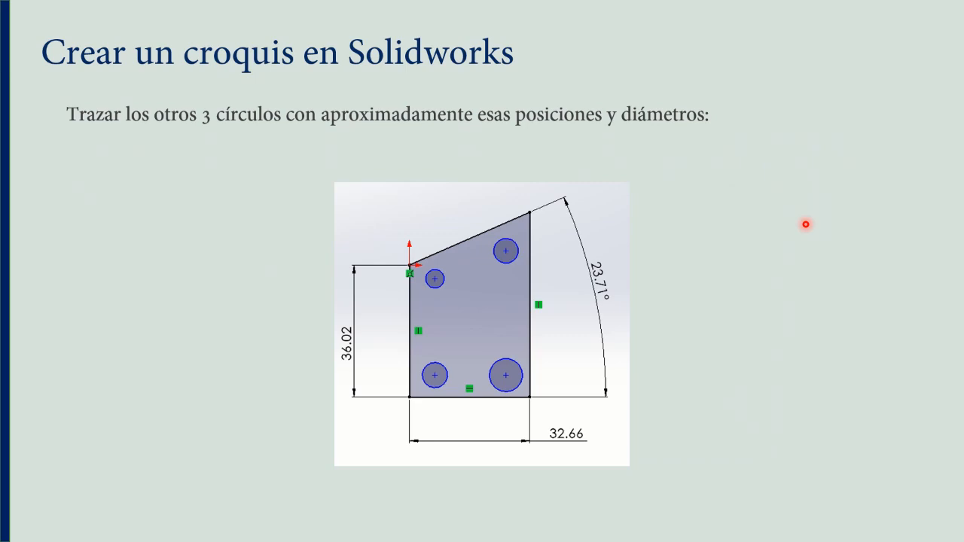
key(alt+Tab)
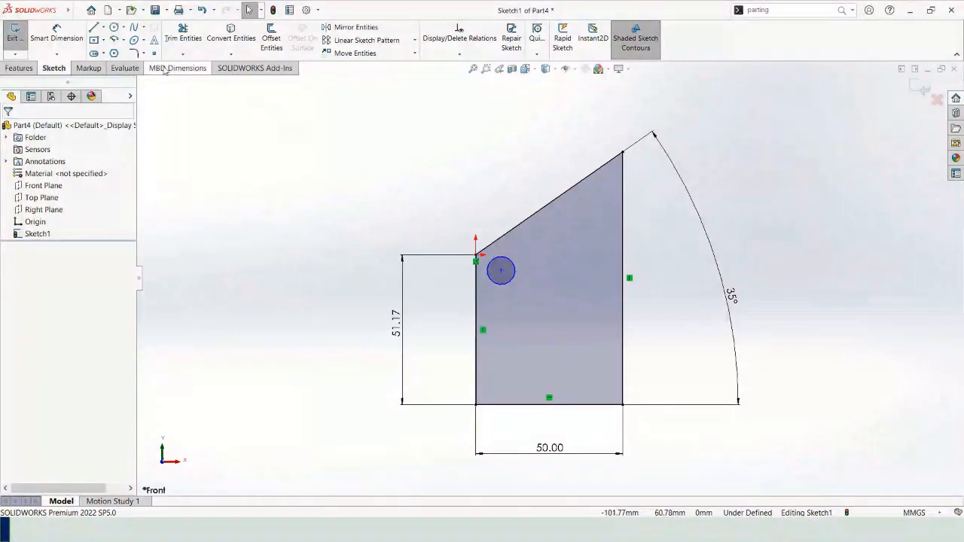
click(114, 27)
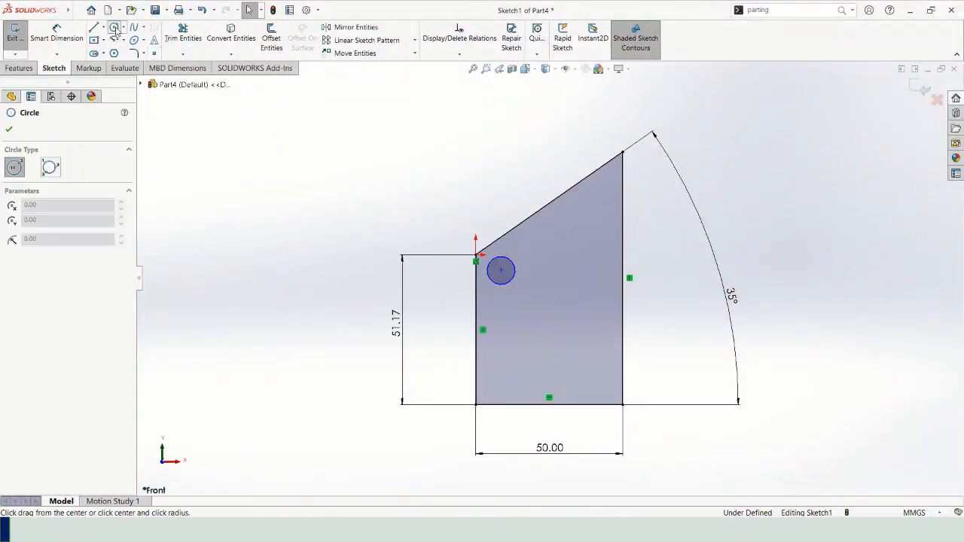
click(602, 202)
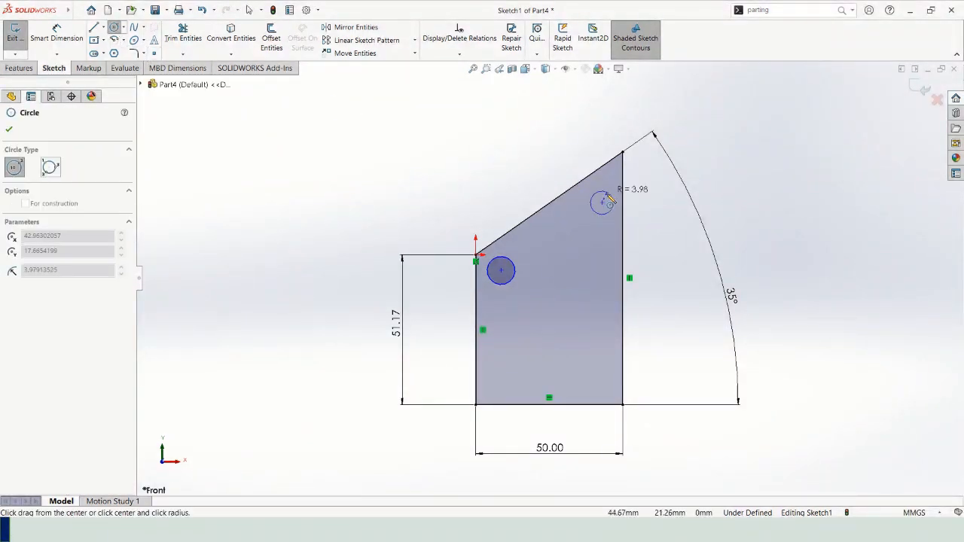
click(609, 201)
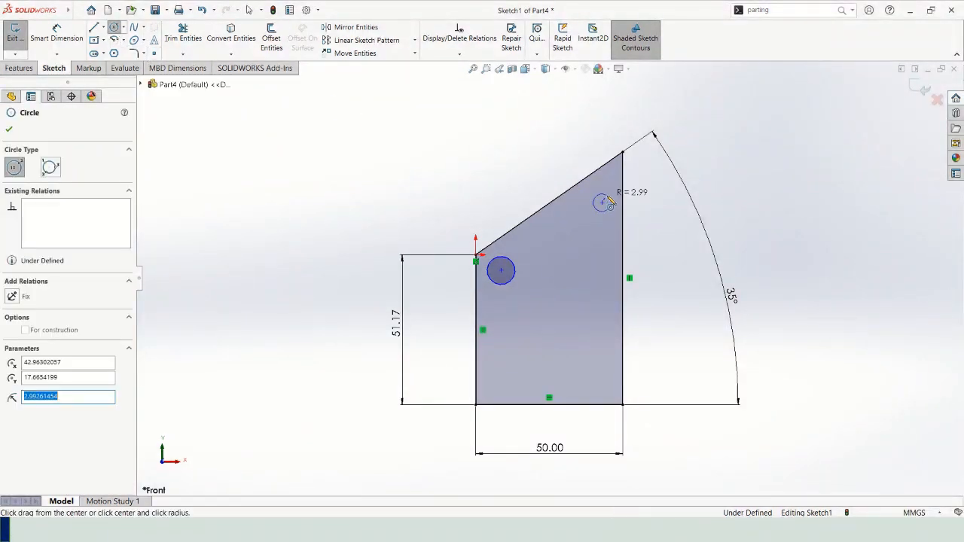
click(587, 372)
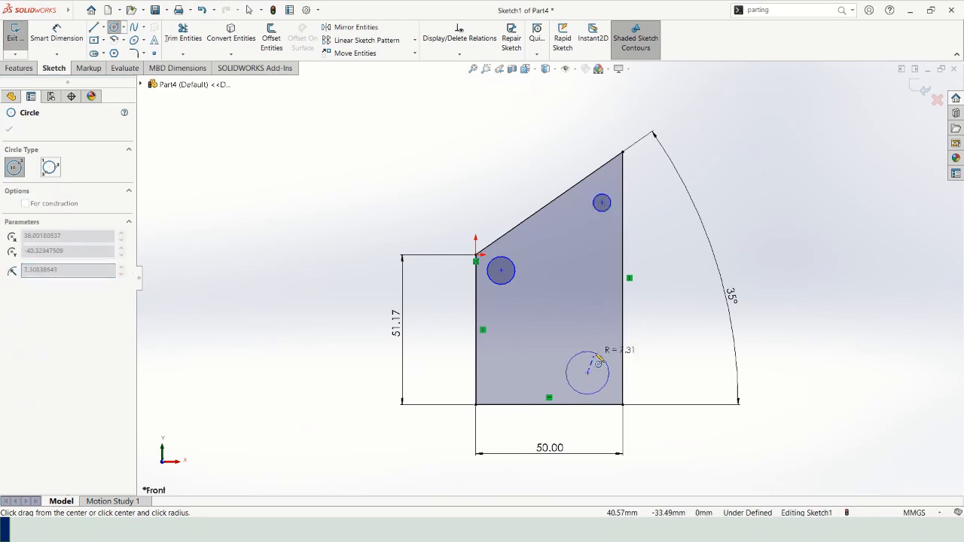
click(595, 353)
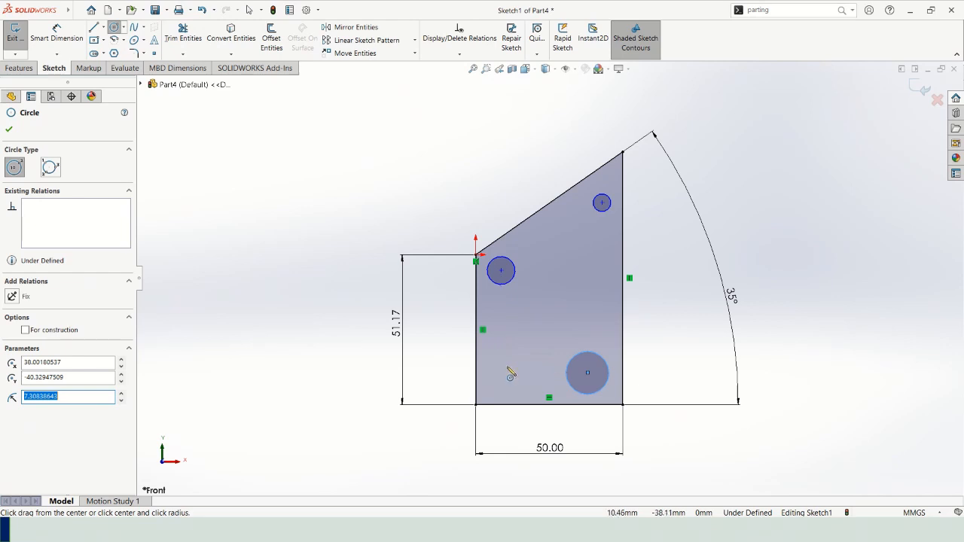
click(507, 367)
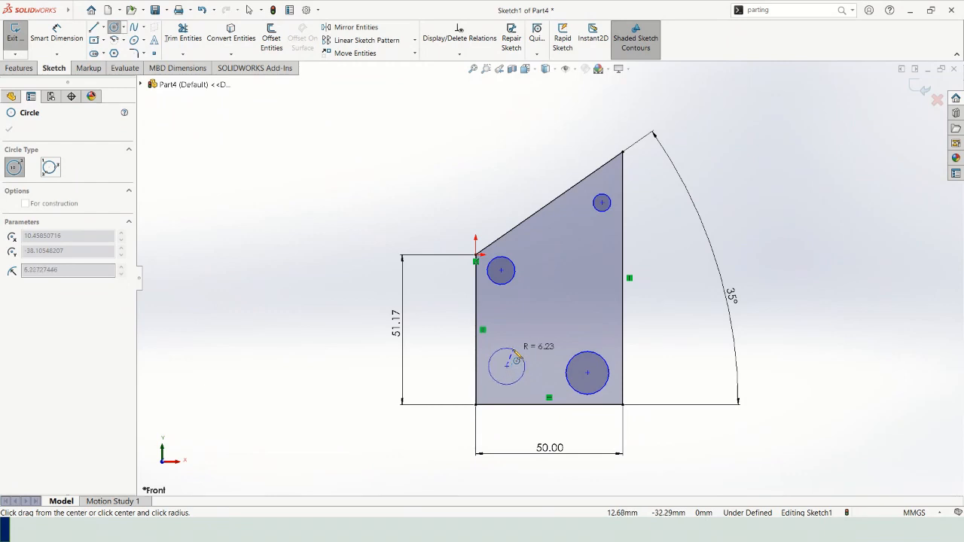
click(517, 360)
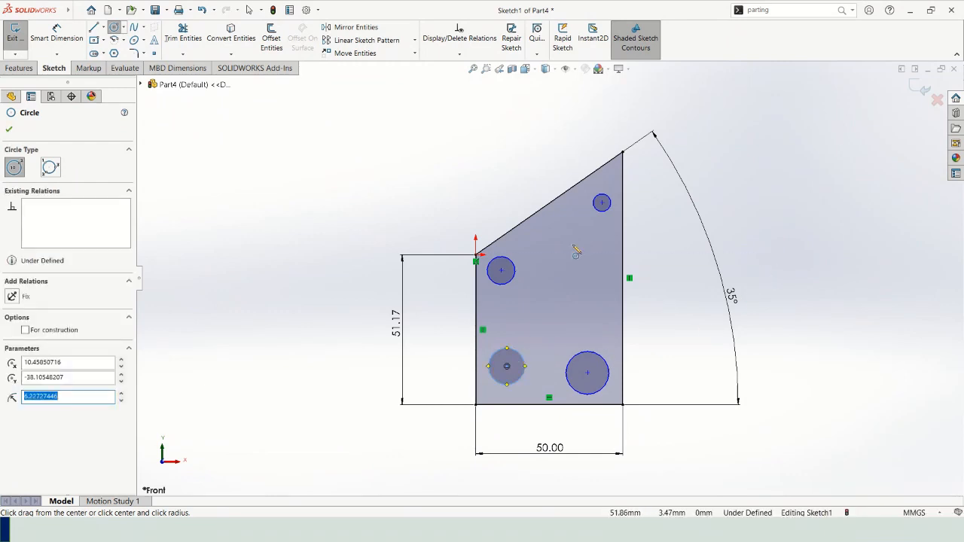
key(Escape)
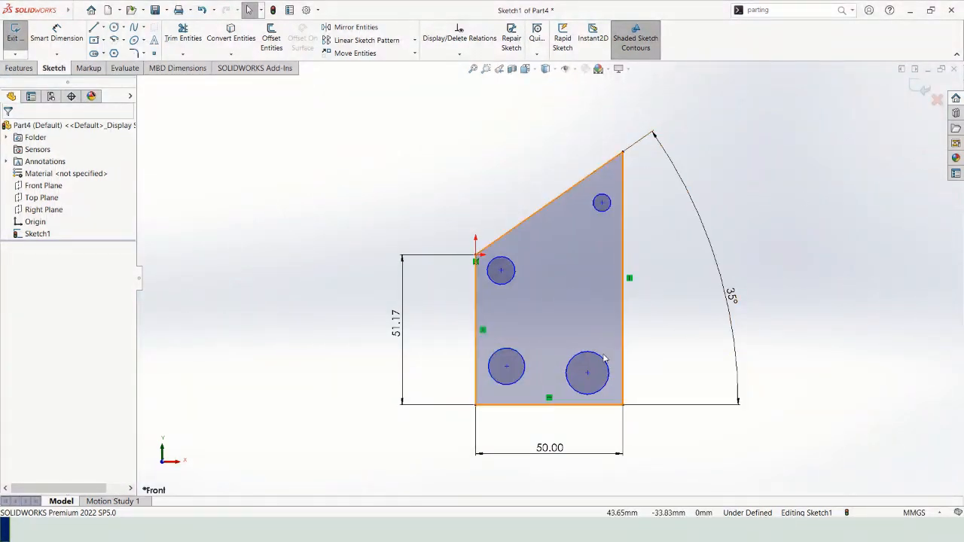
Resize the circle near the profile's lower right corner to about 9.2 mm radius and deselect it.
mouse_move(595, 360)
mouse_down()
mouse_move(592, 330)
mouse_move(582, 356)
mouse_move(587, 342)
mouse_move(587, 359)
mouse_move(594, 349)
mouse_up()
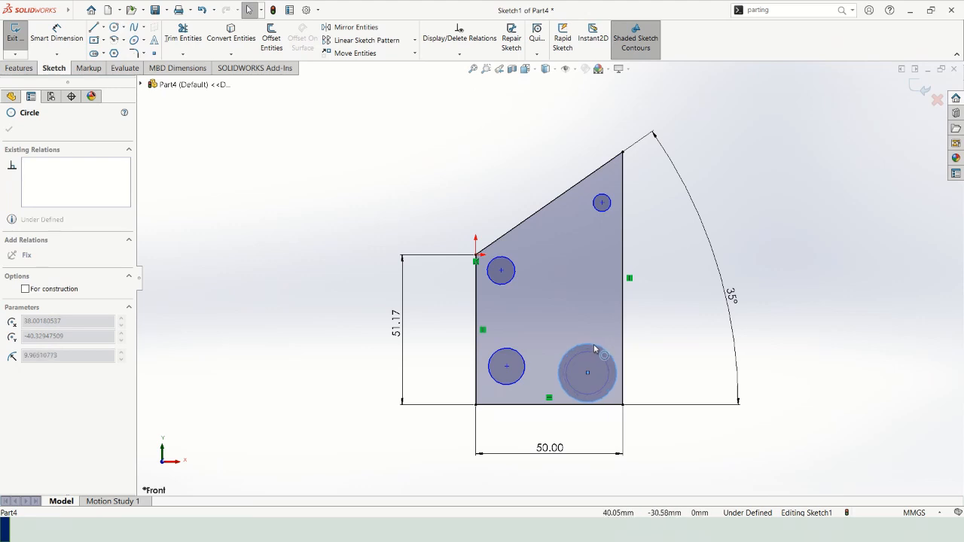
drag(594, 348, 596, 362)
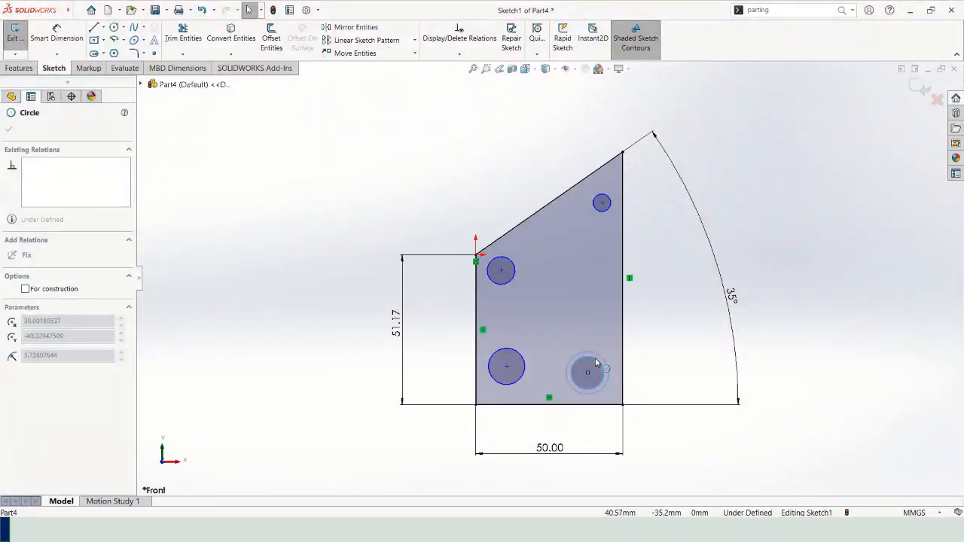
drag(596, 362, 597, 364)
mouse_move(594, 362)
mouse_down()
mouse_move(605, 353)
mouse_move(601, 368)
mouse_up()
drag(600, 368, 602, 350)
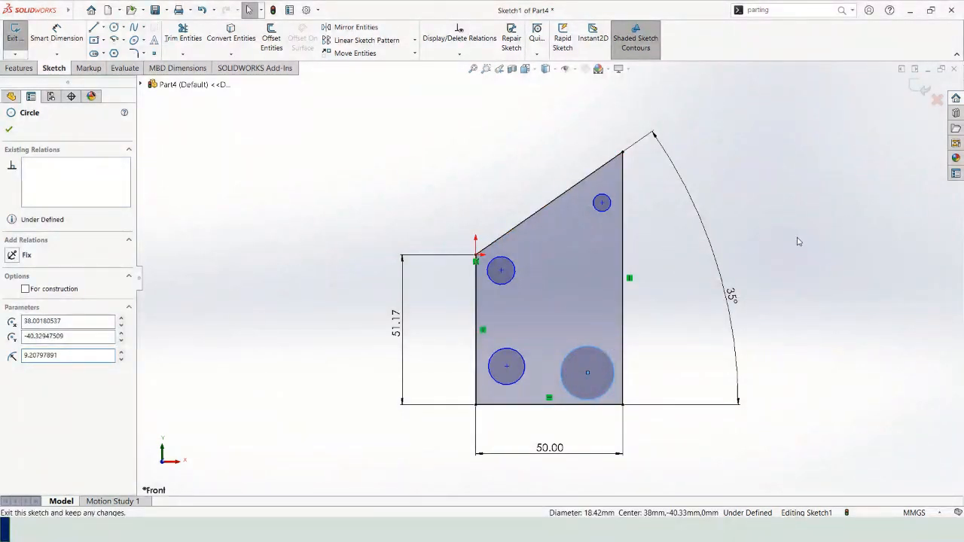
key(Escape)
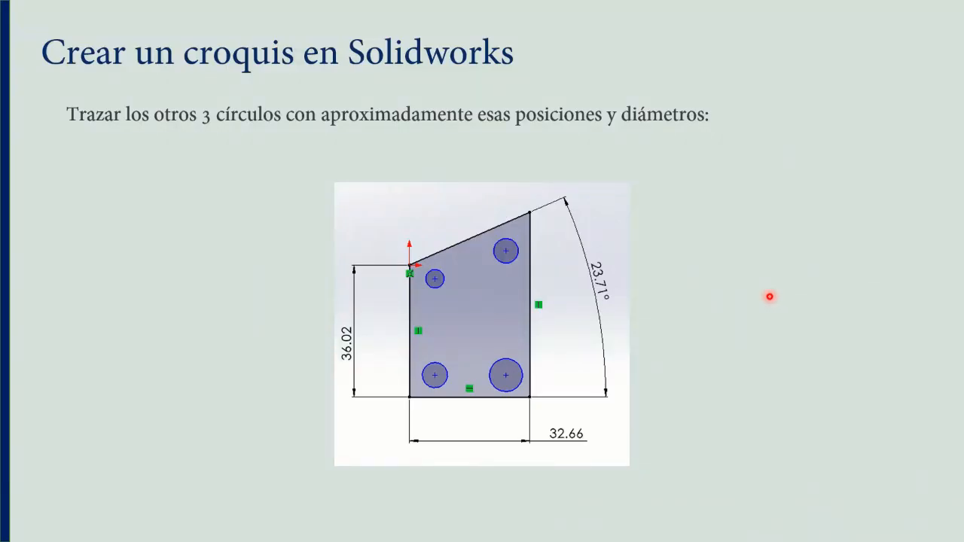
Read the slides describing the design intent for the sketch and its circles.
key(Right)
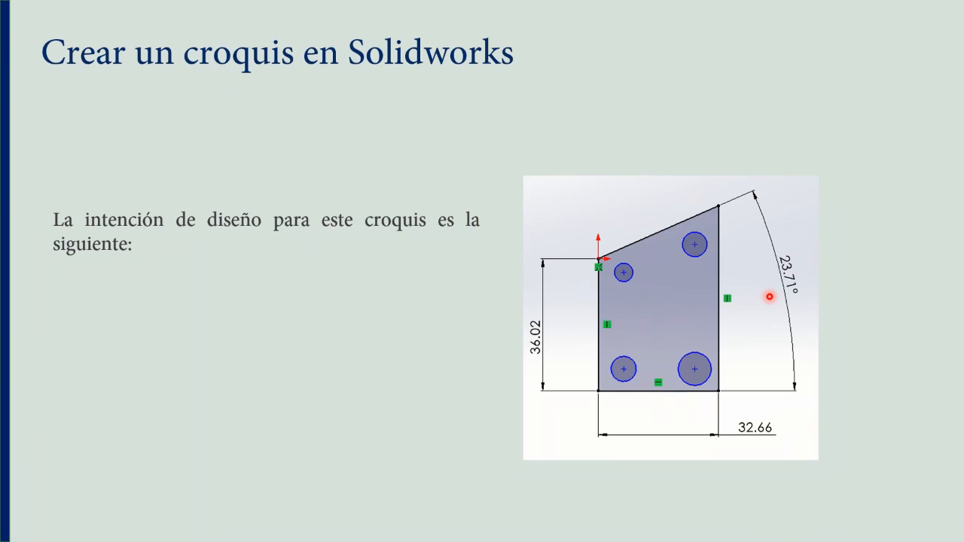
key(Right)
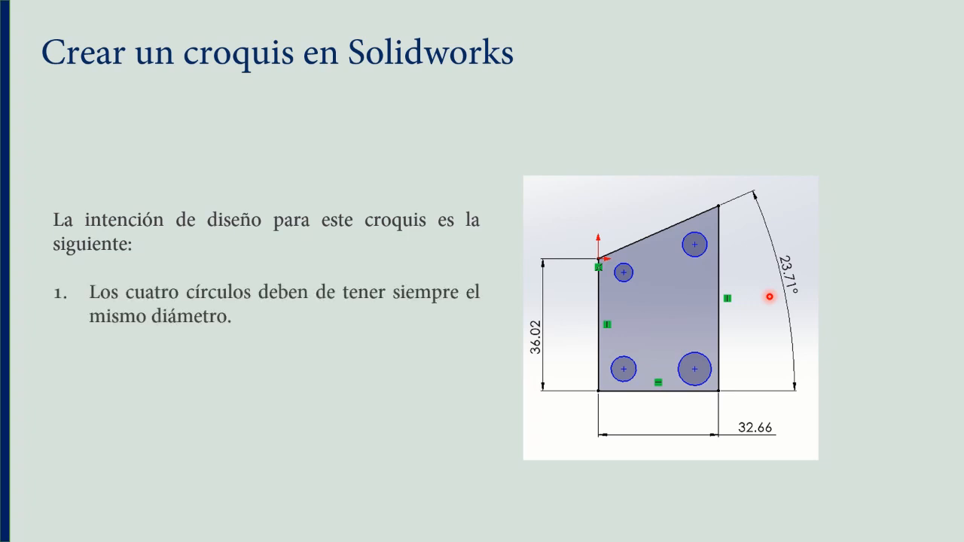
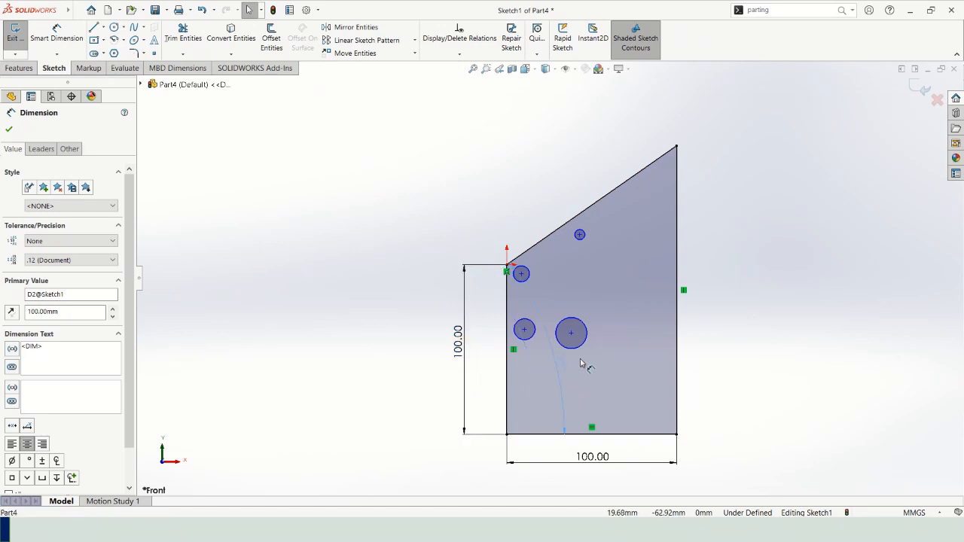
Place the 35° angle dimension outside the profile's long vertical edge, and return to SOLIDWORKS from the slide about equal circles.
click(780, 250)
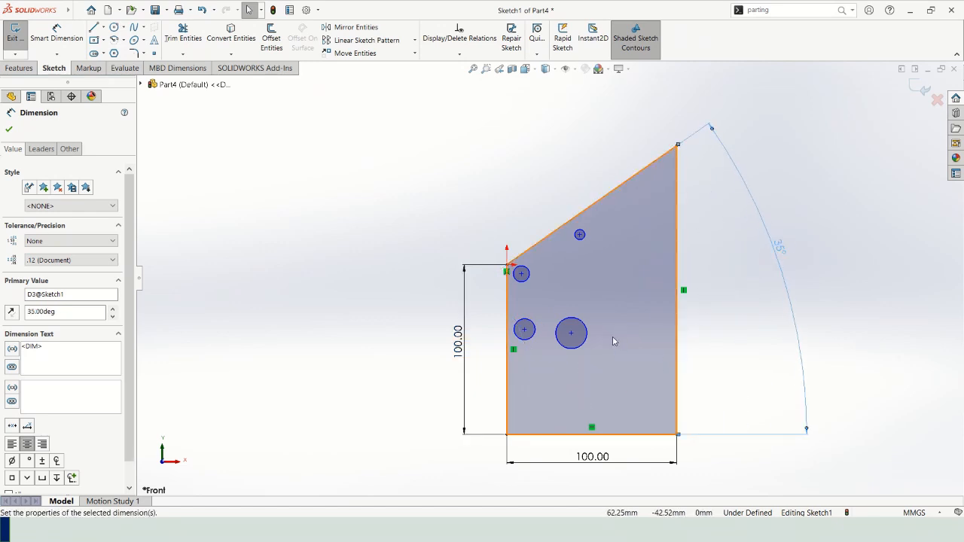
key(Escape)
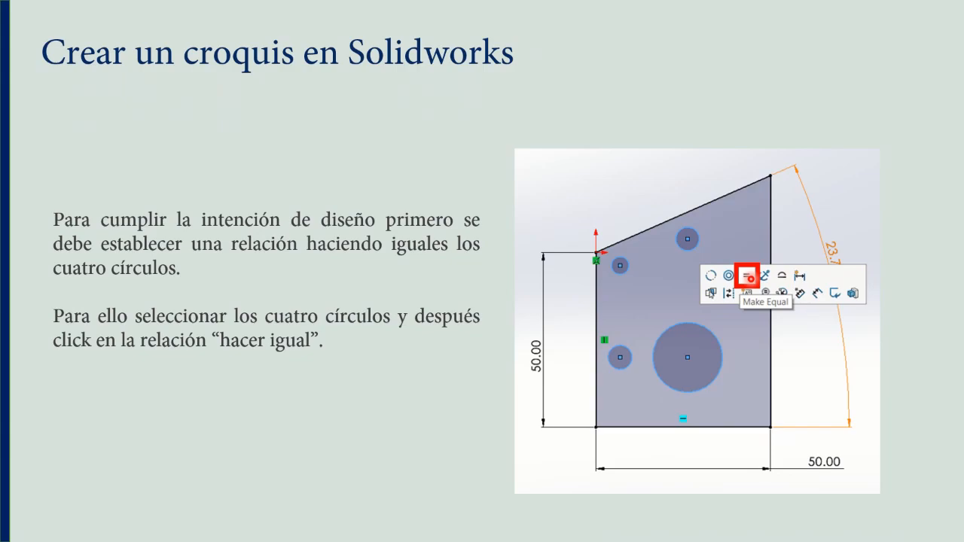
key(alt+Tab)
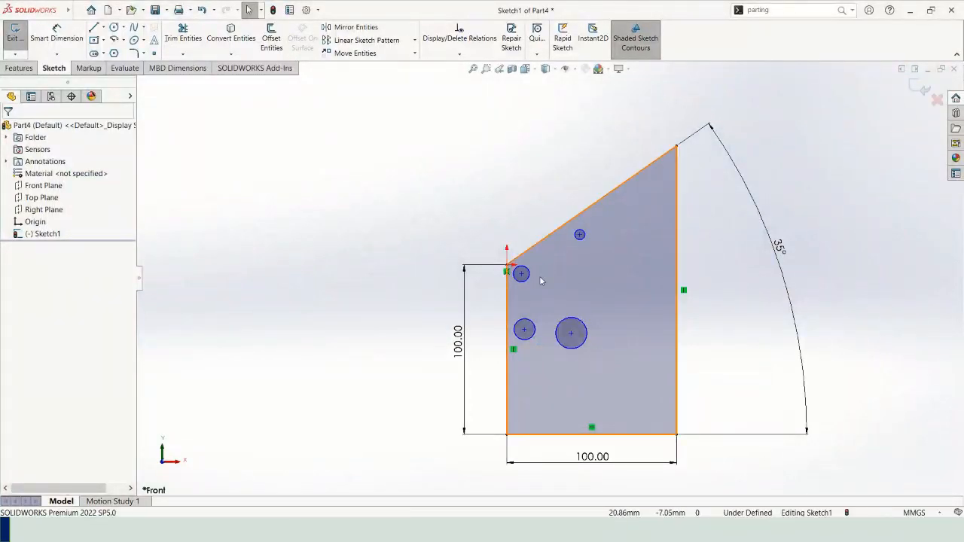
click(530, 280)
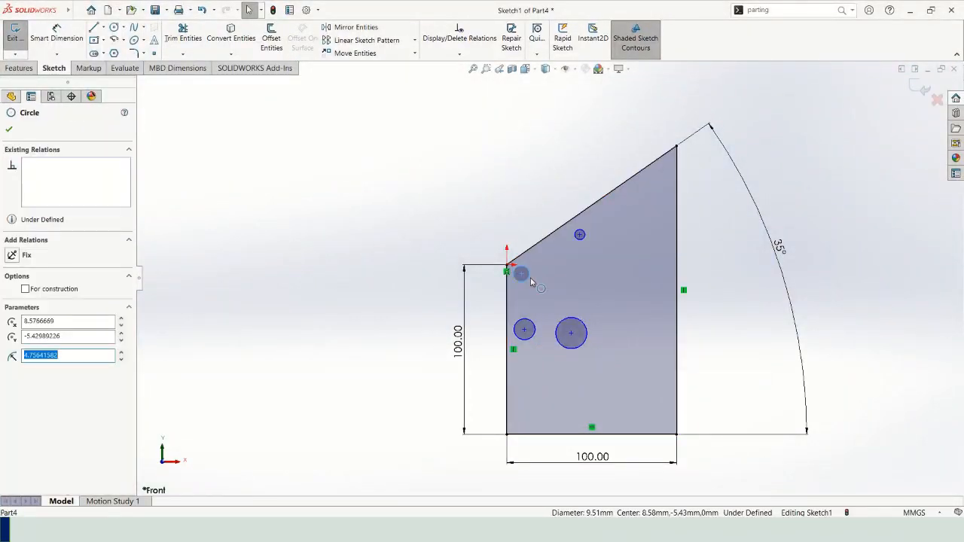
ctrl+click(524, 329)
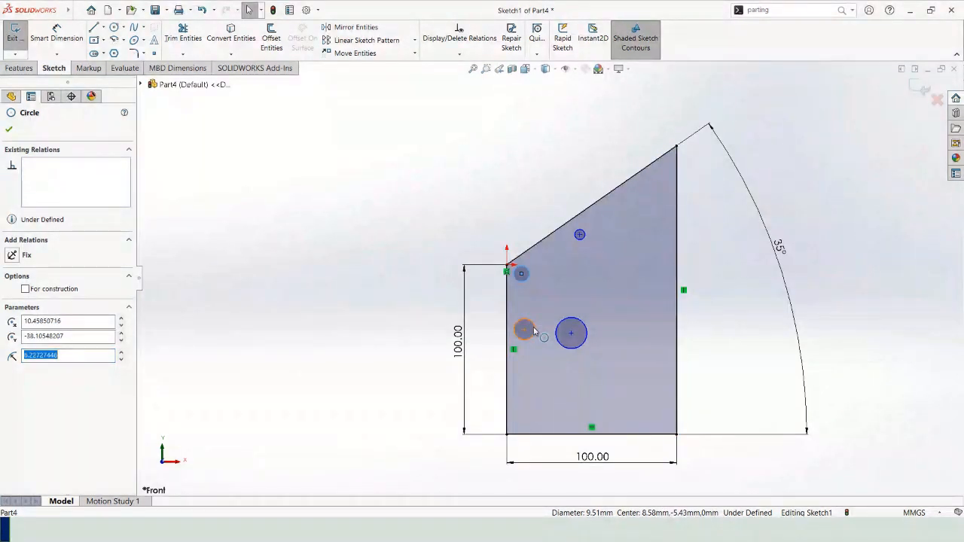
ctrl+click(577, 330)
ctrl+click(580, 238)
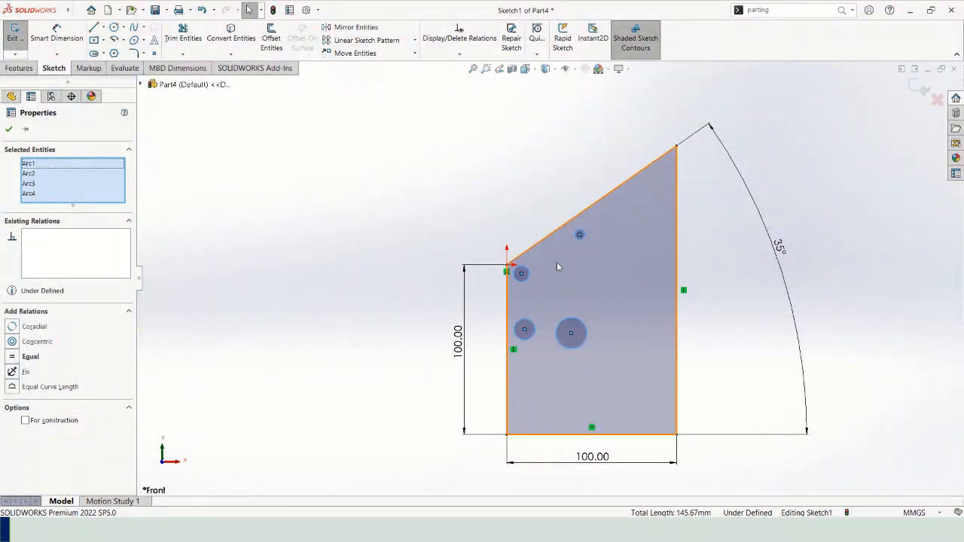
click(532, 204)
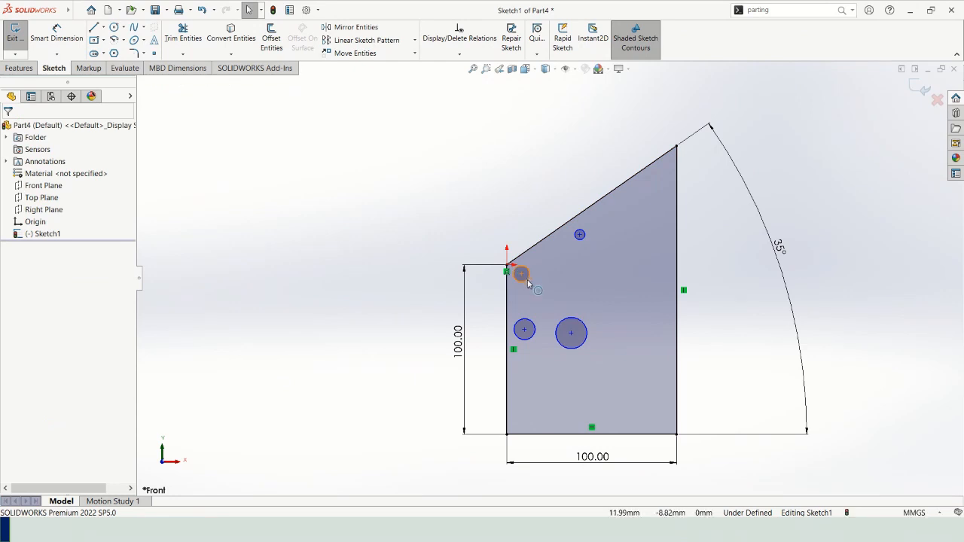
Select all four circles and apply an Equal relation to them, leaving nothing selected.
click(520, 277)
ctrl+click(529, 320)
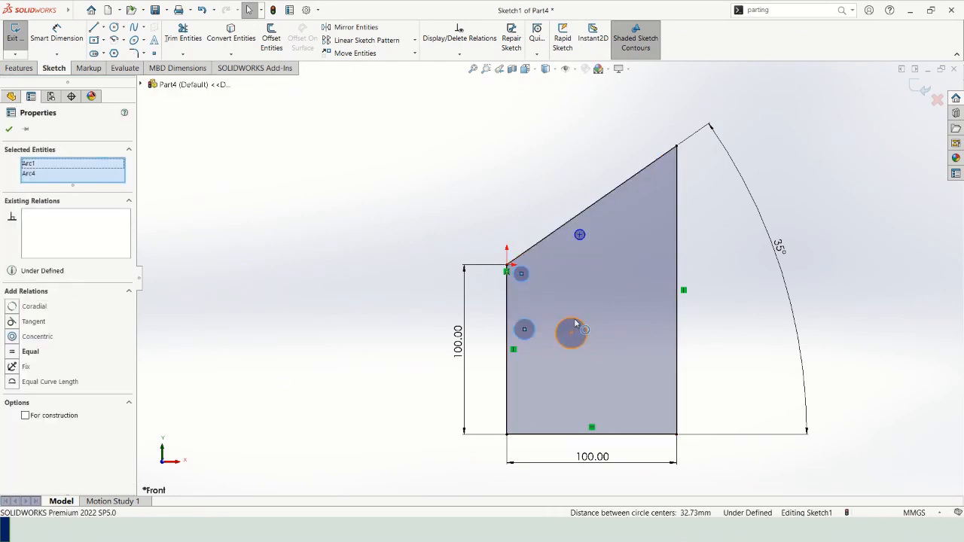
ctrl+click(580, 297)
ctrl+click(581, 241)
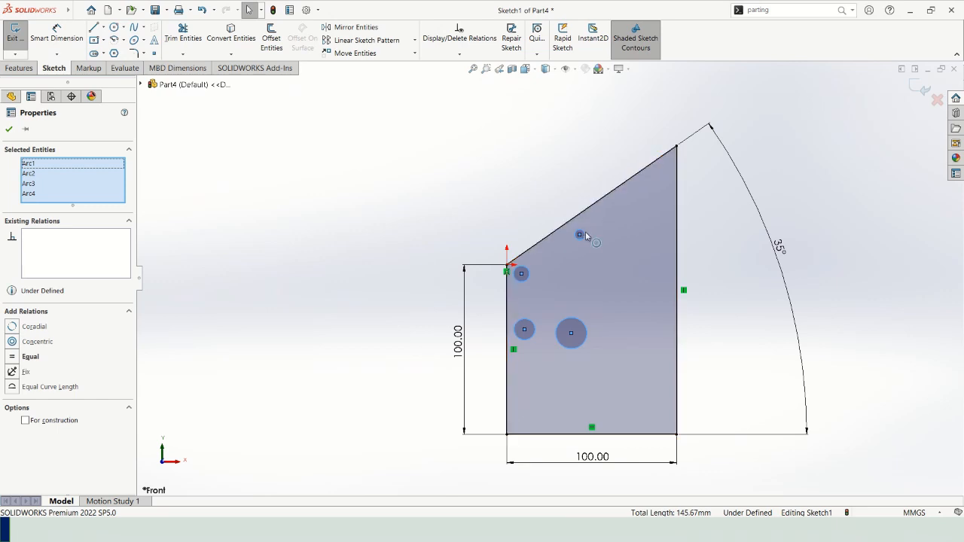
right_click(584, 234)
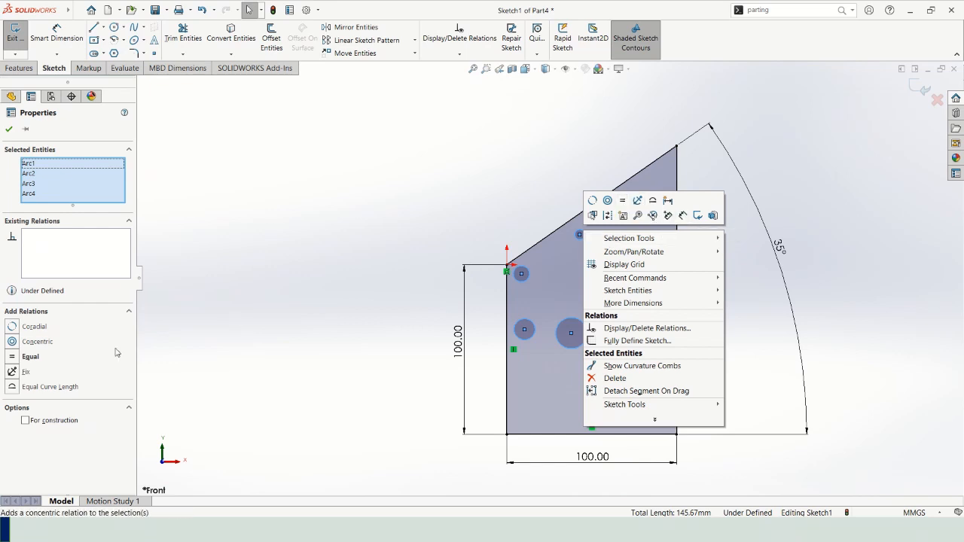
key(Escape)
click(13, 359)
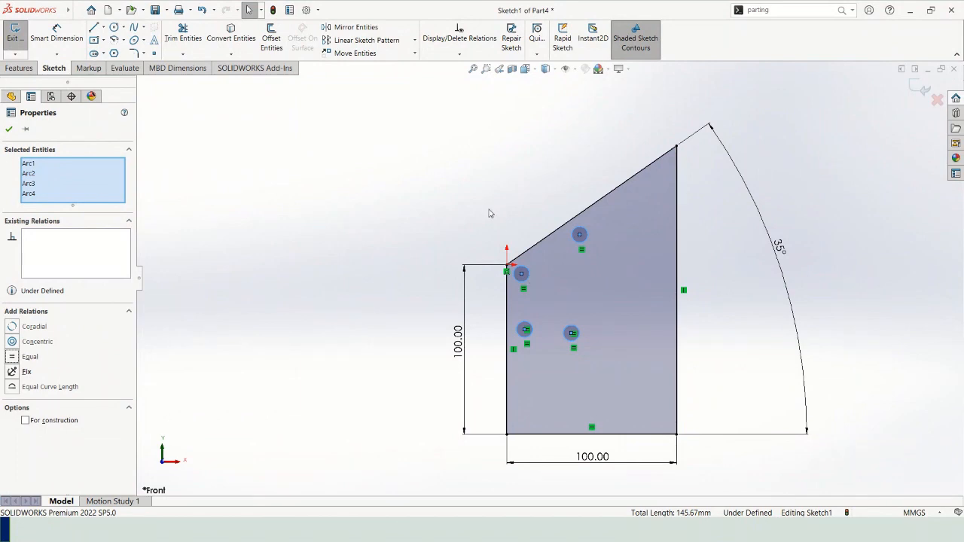
key(Escape)
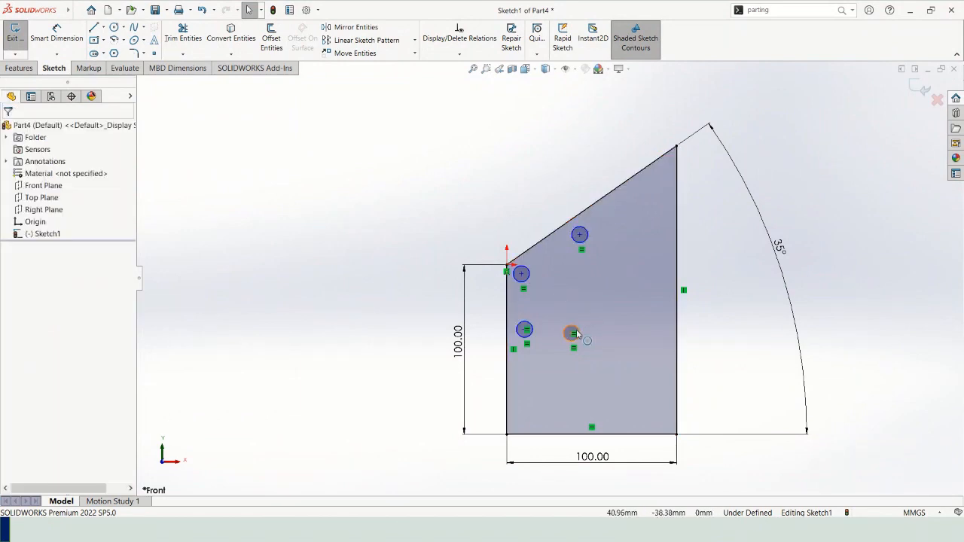
Resize the equal circles together by pulling on individual circle edges, finishing at about 9 mm radius.
mouse_move(576, 329)
mouse_down()
mouse_move(595, 326)
mouse_move(579, 331)
mouse_move(593, 316)
mouse_move(584, 325)
mouse_up()
click(594, 233)
drag(594, 234, 591, 254)
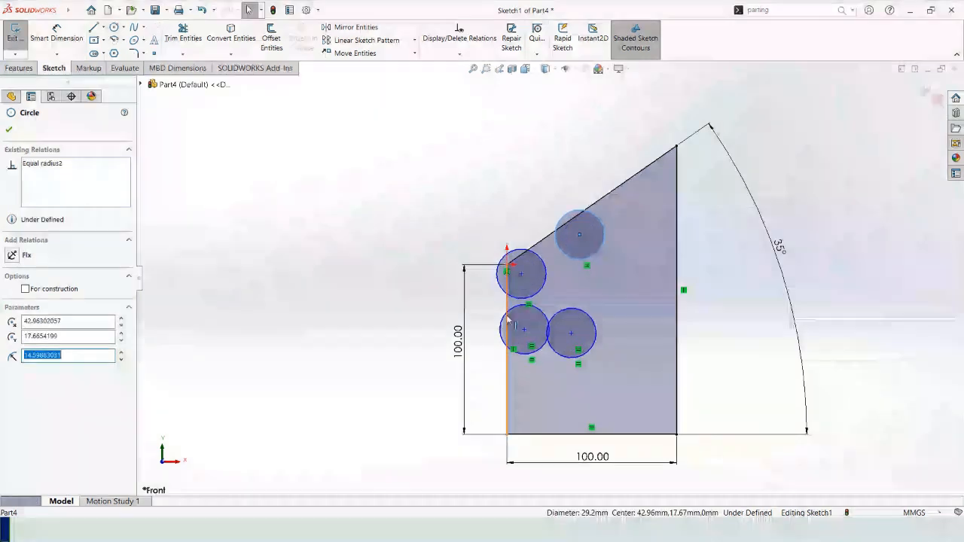
drag(500, 330, 509, 329)
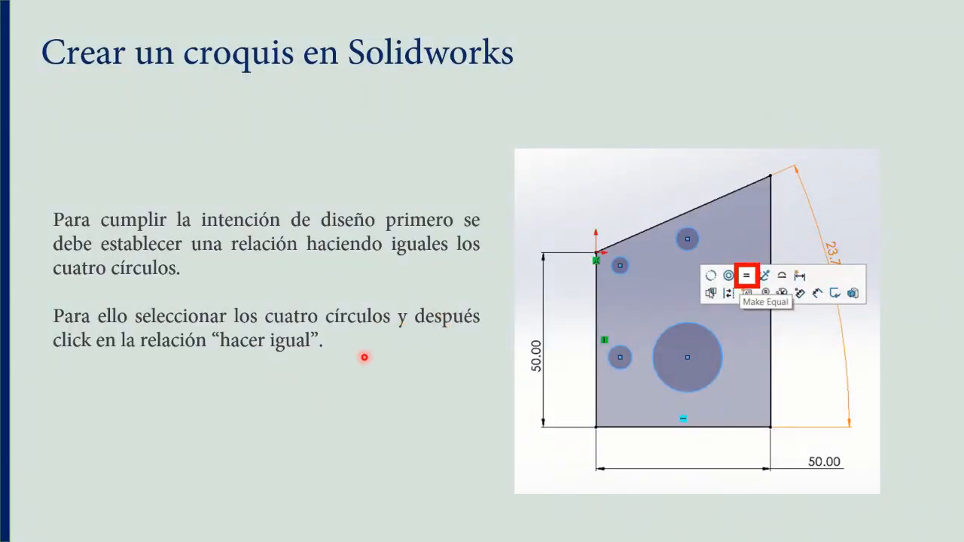
Advance the slides to the one on locating the hole nearest the sketch origin, and switch back to SOLIDWORKS.
click(364, 358)
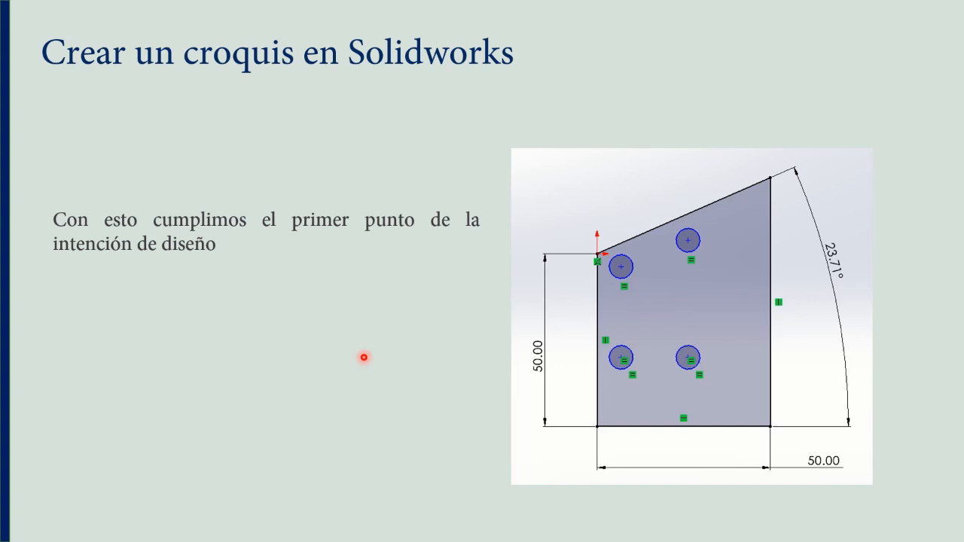
key(Right)
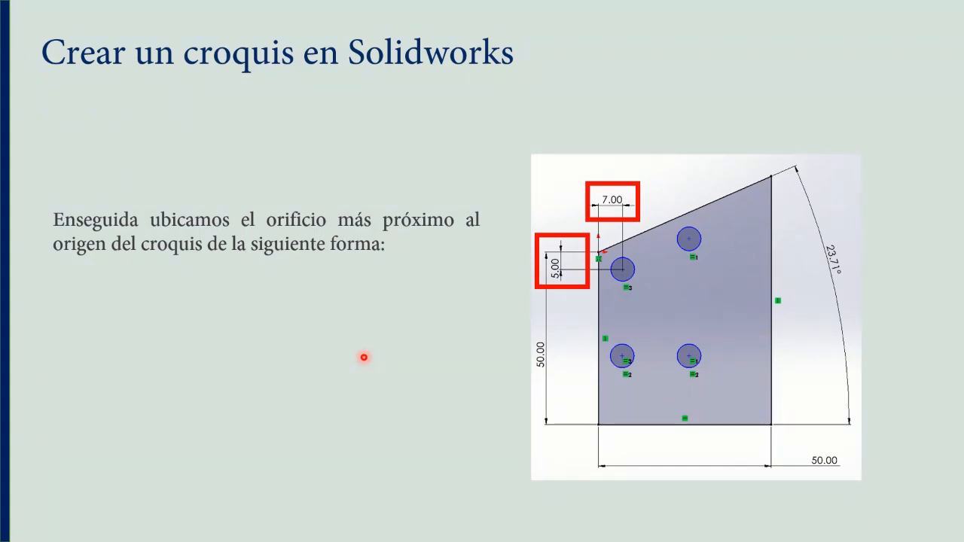
key(alt+Tab)
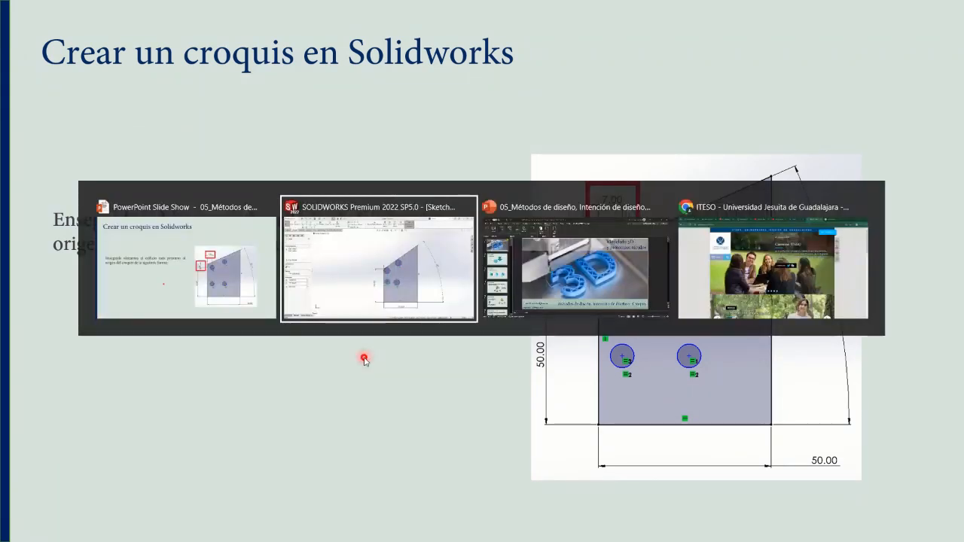
key(alt+Tab)
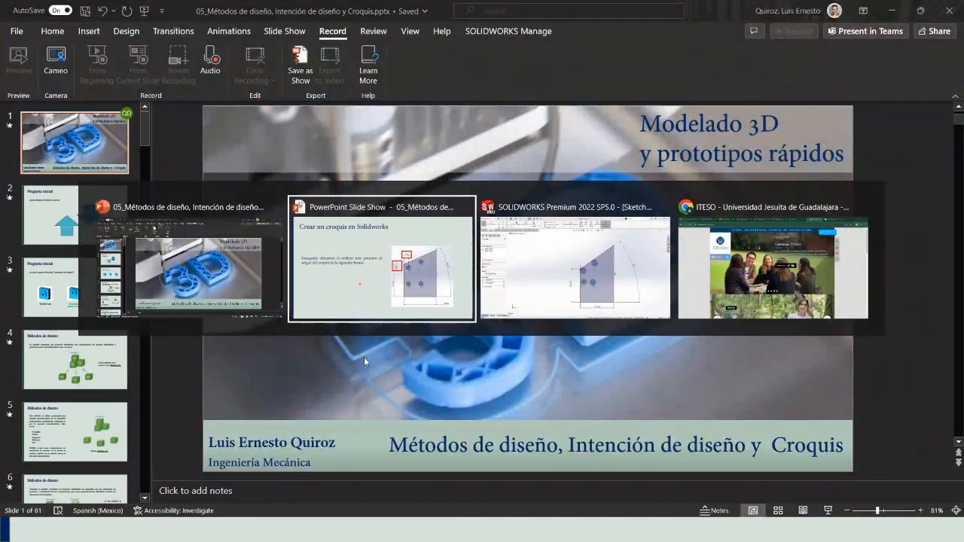
key(alt+Tab)
key(alt+Tab)
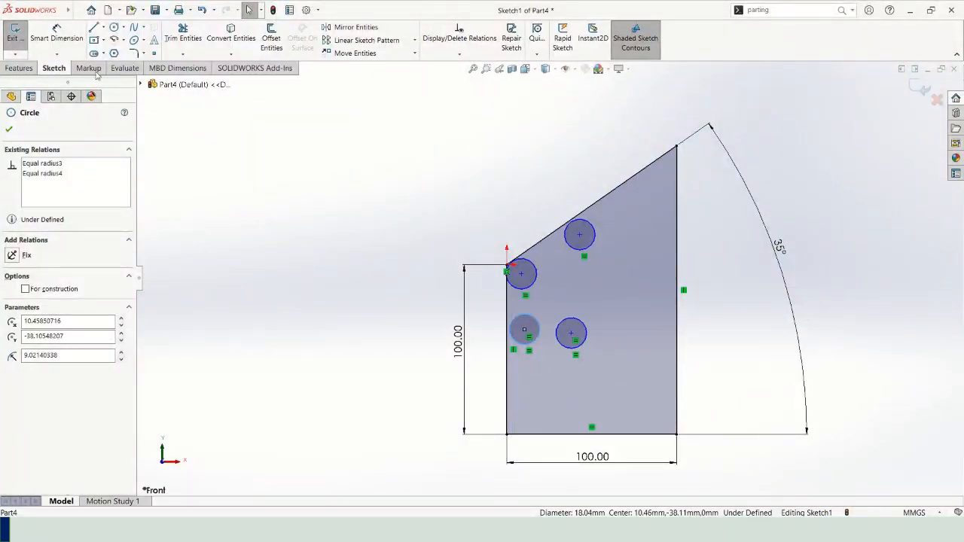
Dimension the horizontal distance between the origin and the centre of the nearest circle.
click(65, 37)
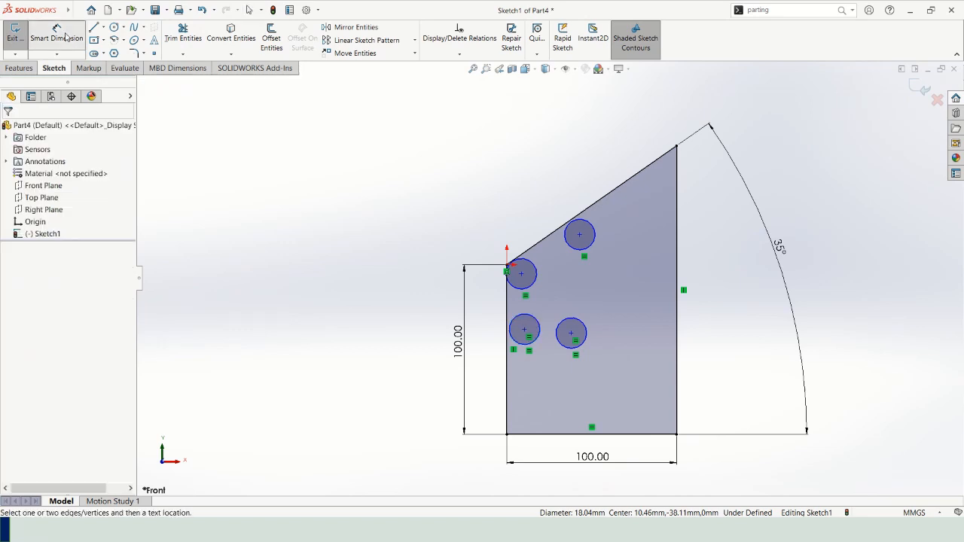
click(521, 275)
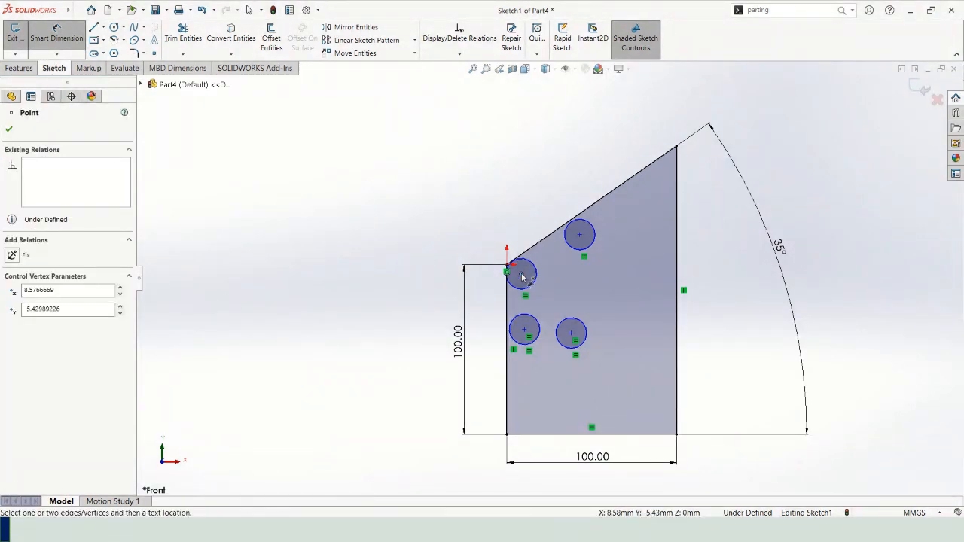
click(507, 267)
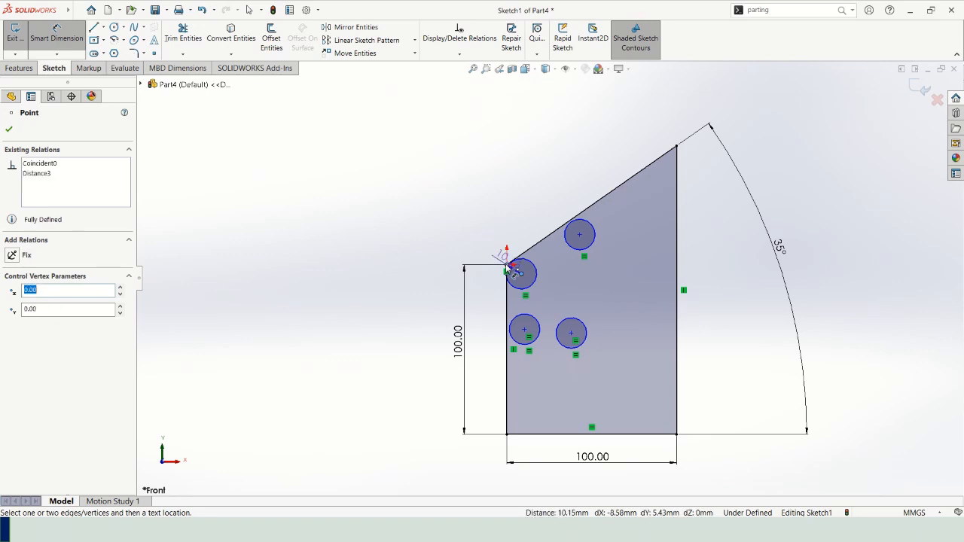
click(516, 213)
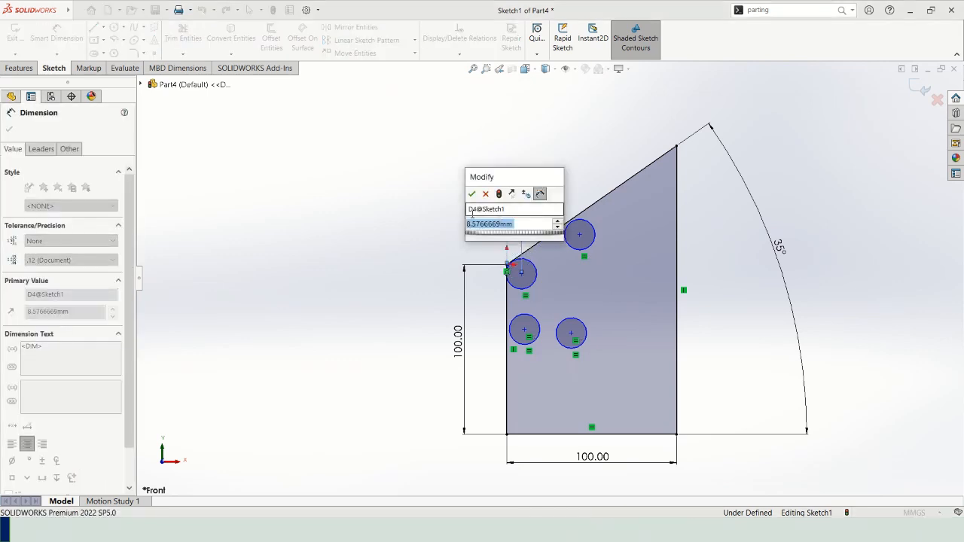
click(471, 193)
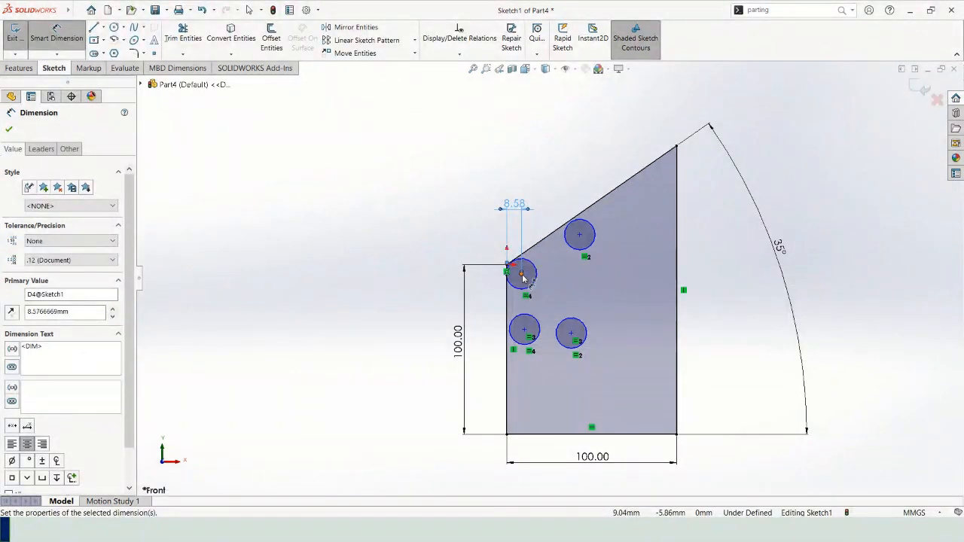
Dimension the vertical distance between the origin and the centre of the nearest circle.
click(521, 274)
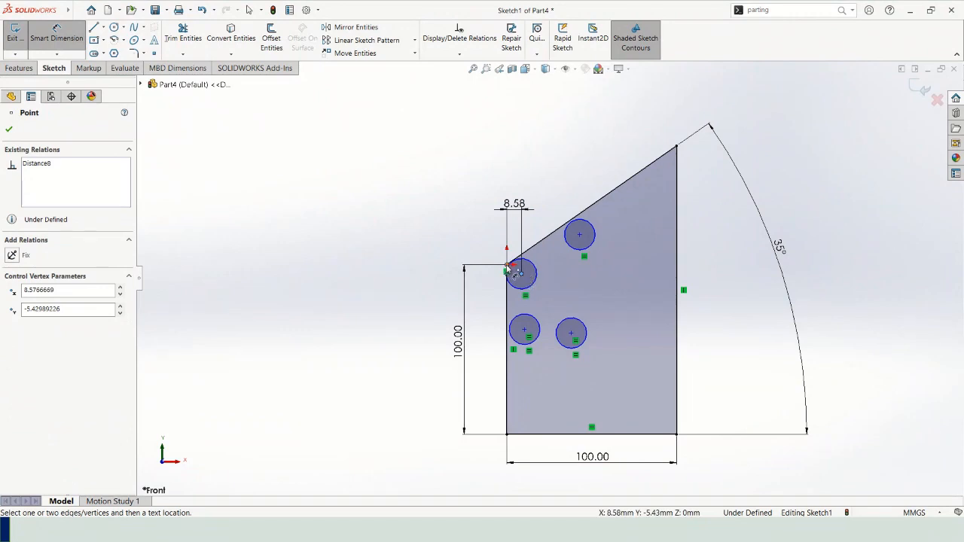
click(507, 265)
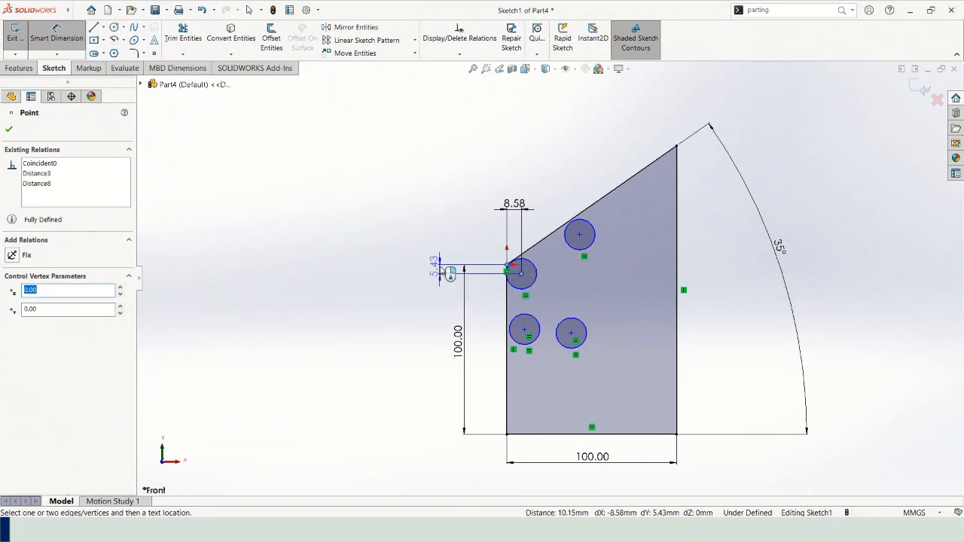
click(448, 272)
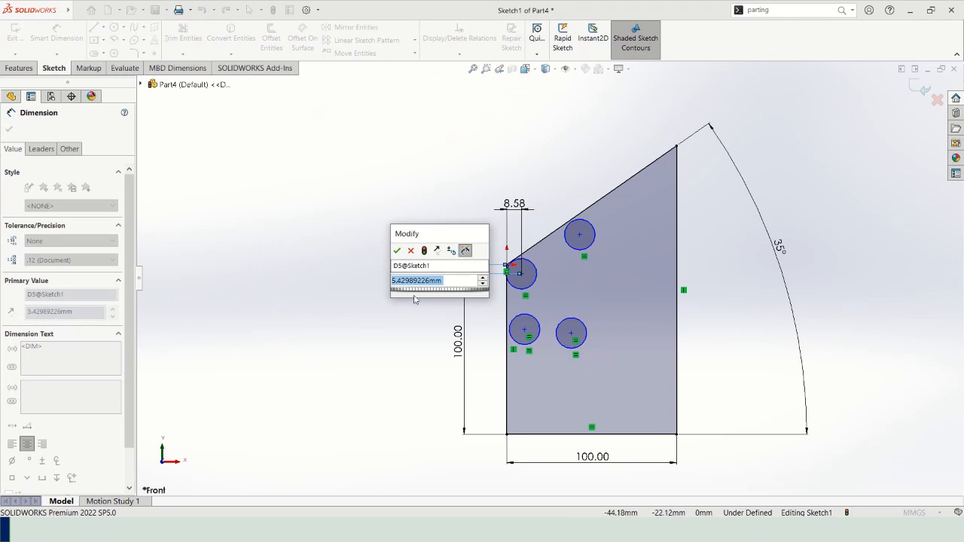
click(409, 252)
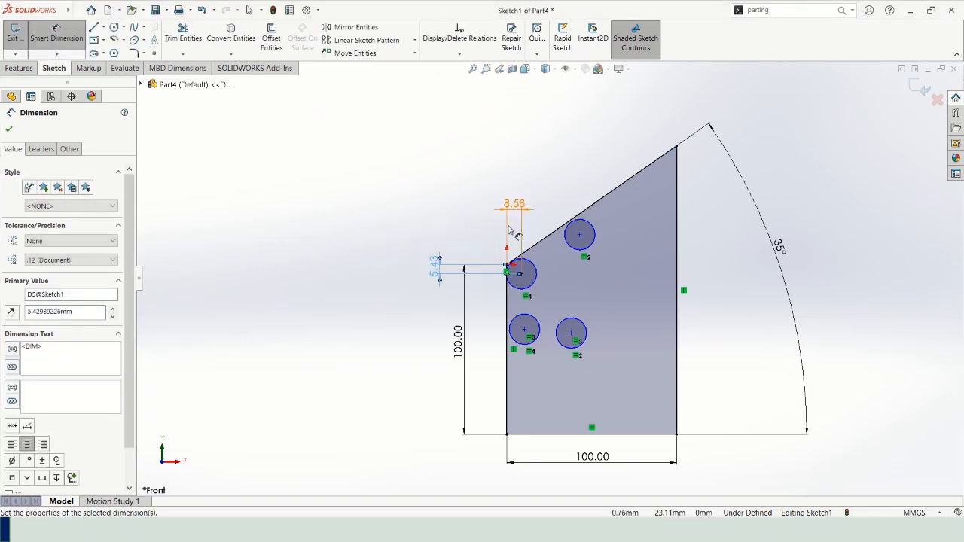
Set the horizontal distance from the origin to the nearest circle's centre to 10 mm.
click(509, 217)
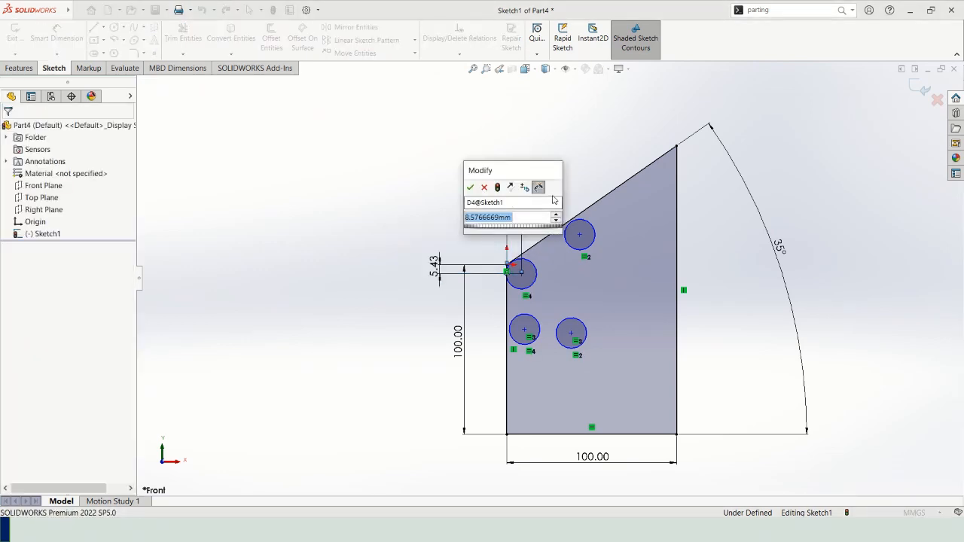
text(10)
key(Return)
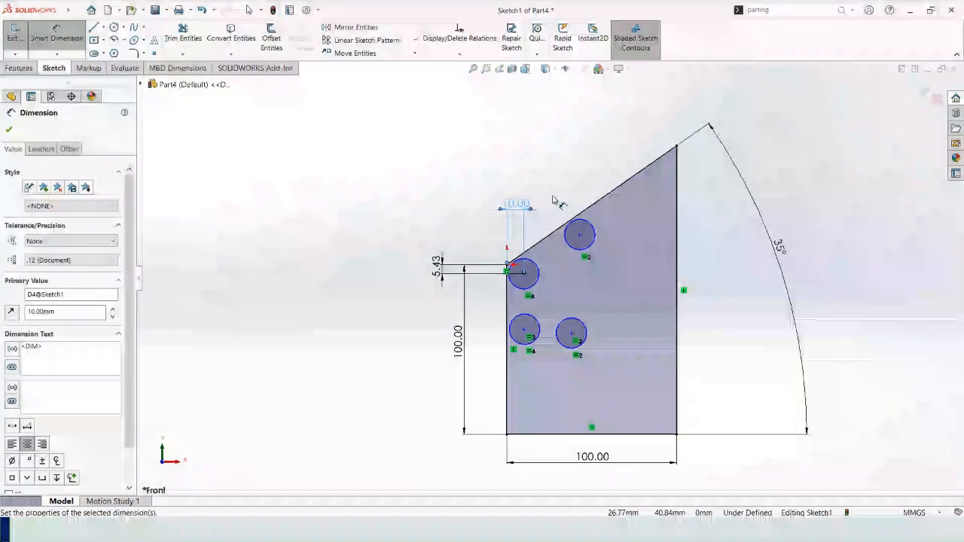
Set the nearest circle's centre distances from the origin to 20 mm horizontally and 10 mm vertically.
double_click(517, 204)
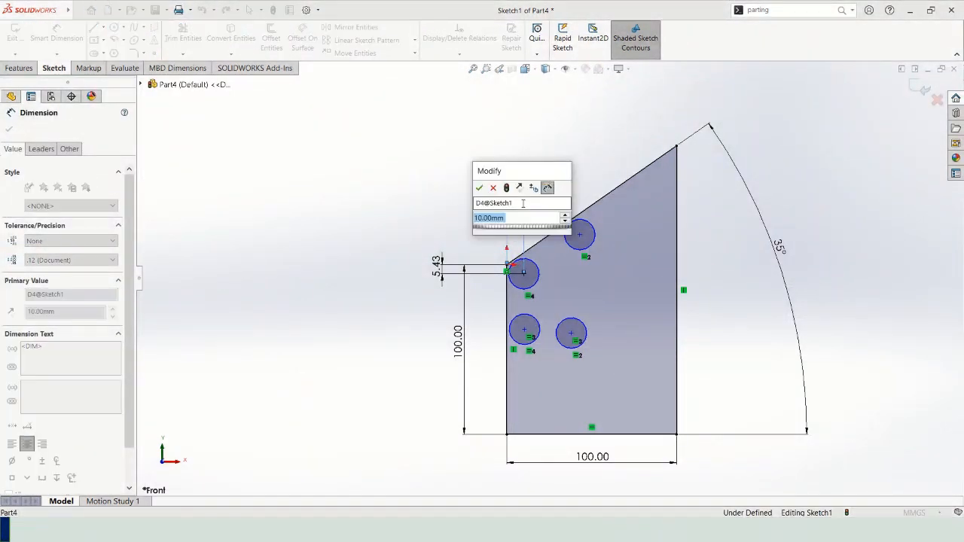
text(20)
key(Return)
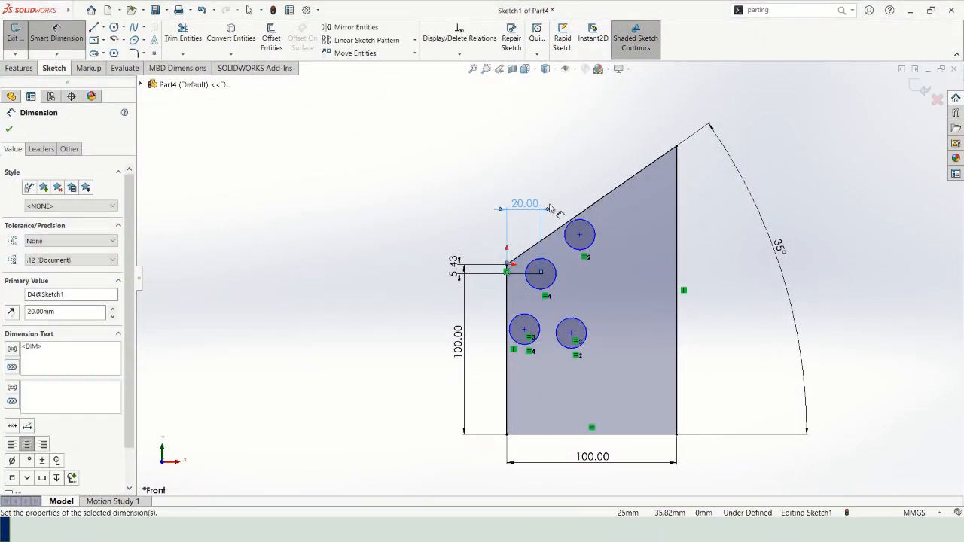
click(455, 265)
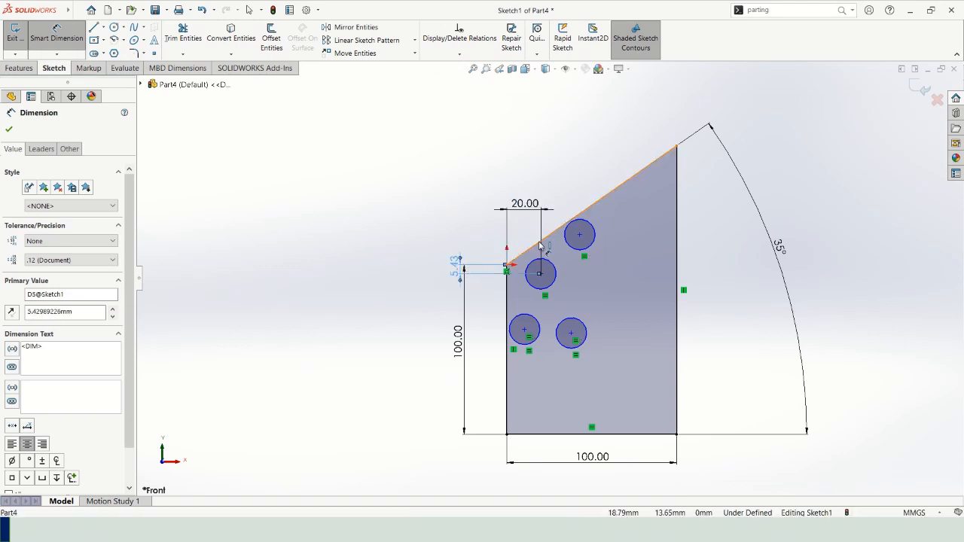
double_click(456, 267)
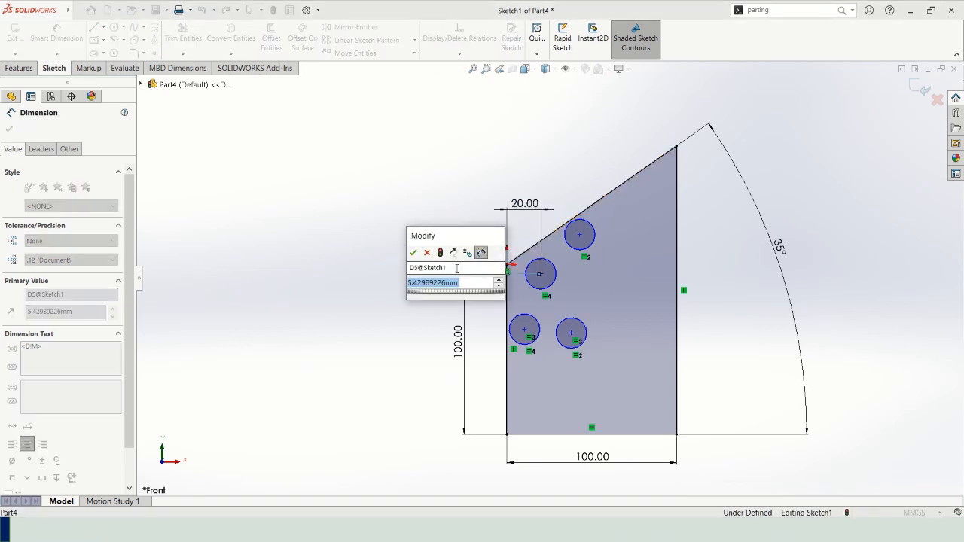
text(10)
key(Return)
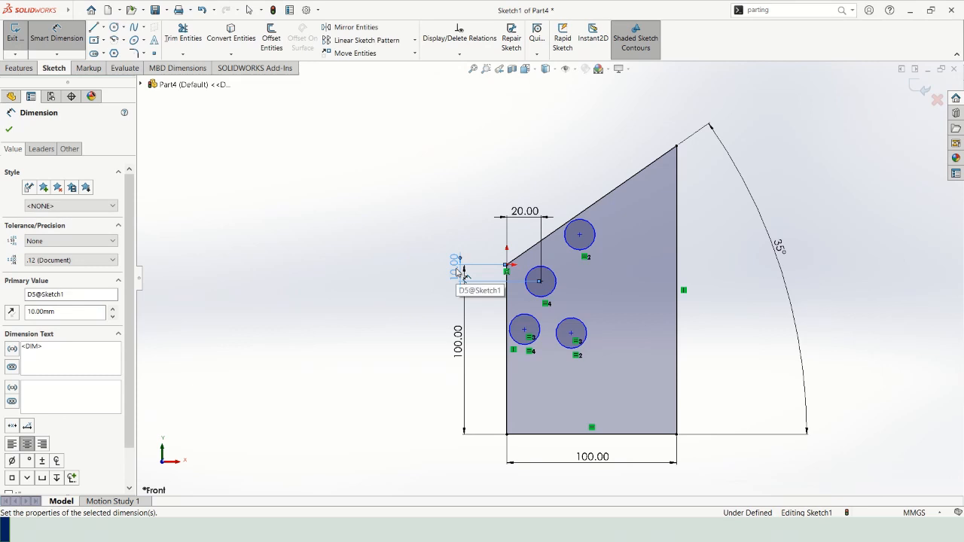
Set the horizontal distance from the origin to the nearest circle's centre to 15 mm.
click(527, 214)
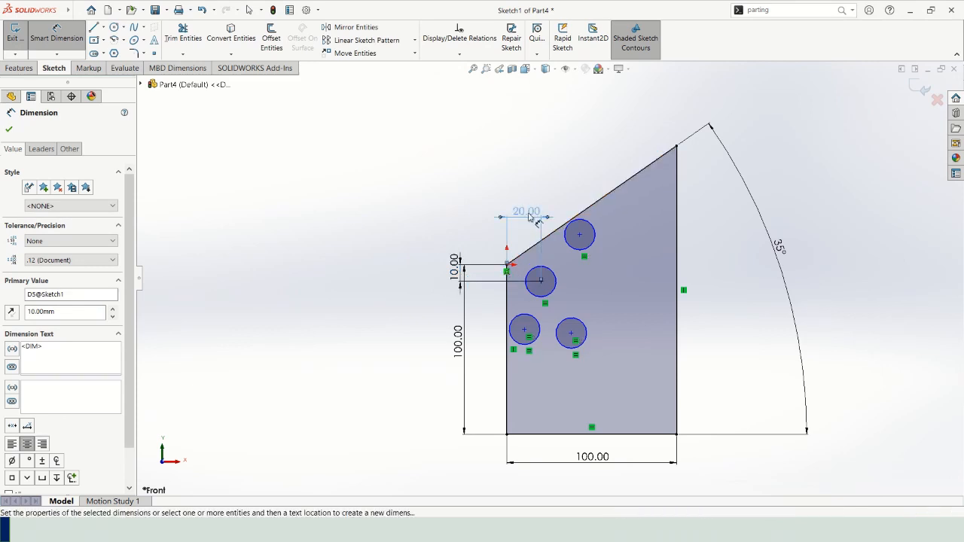
double_click(527, 212)
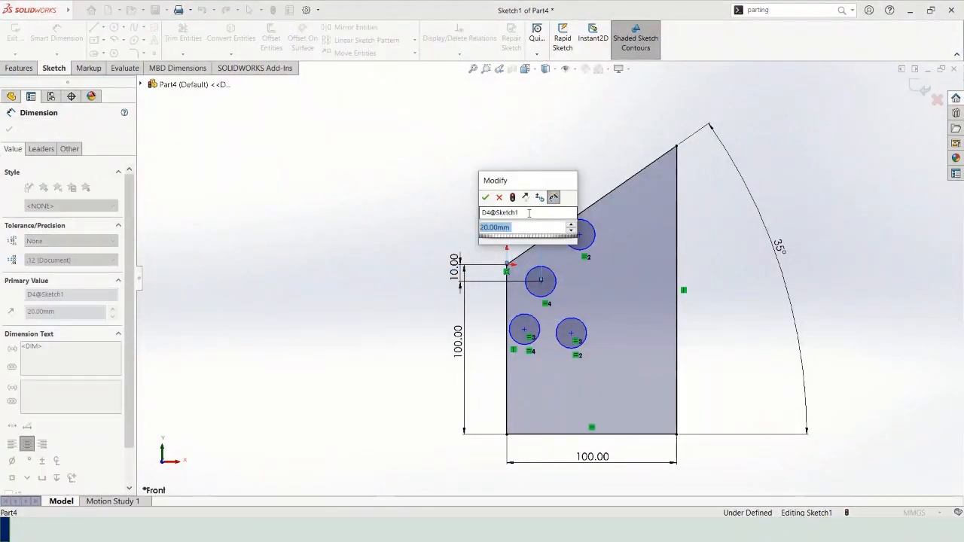
text(15)
key(Return)
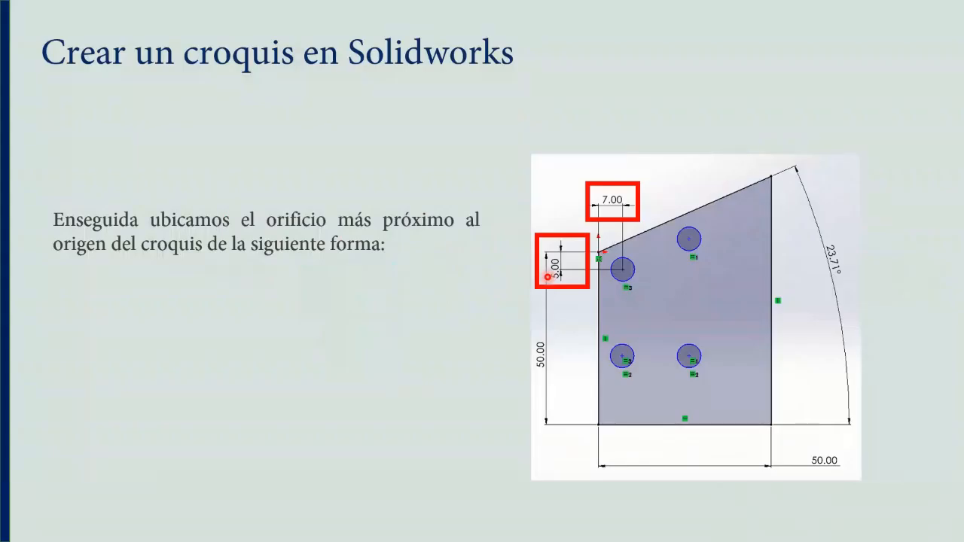
click(426, 298)
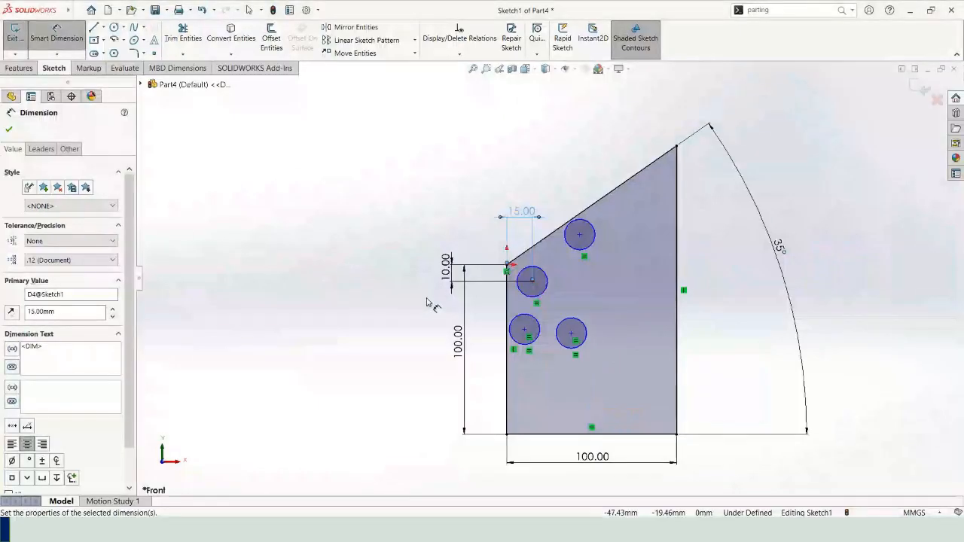
click(532, 280)
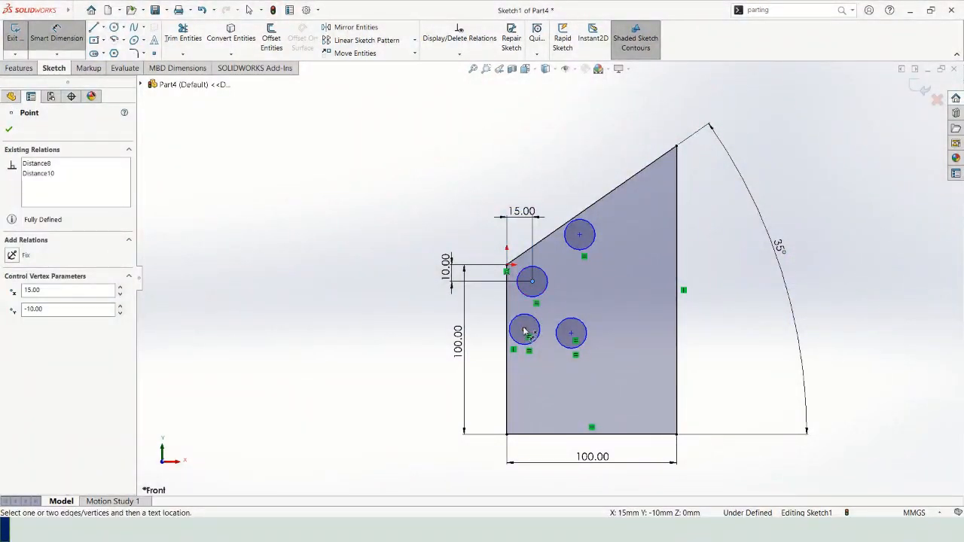
click(525, 331)
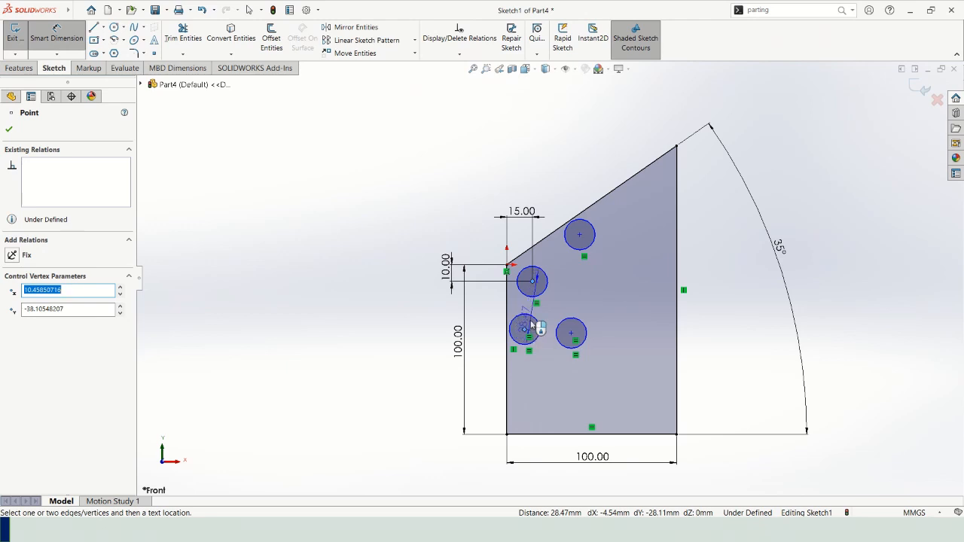
key(Escape)
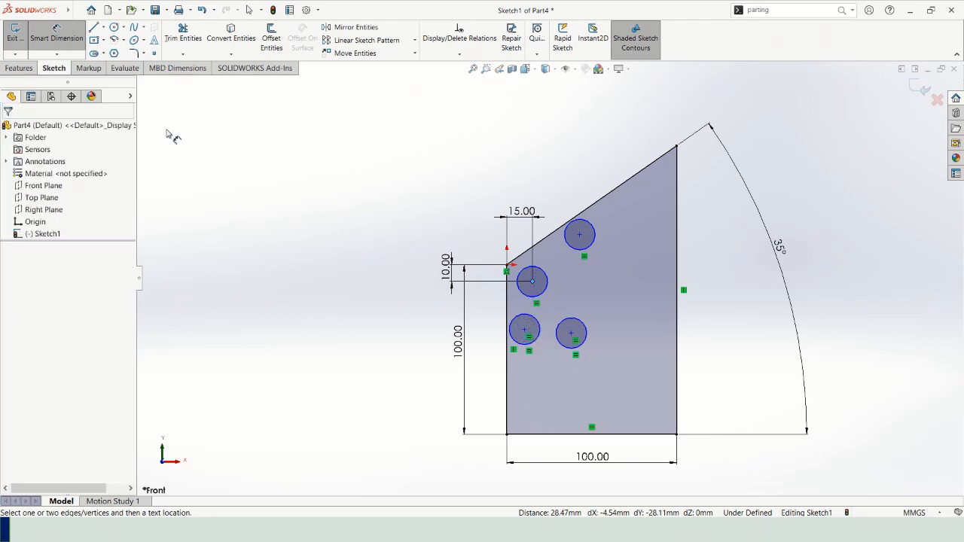
click(69, 39)
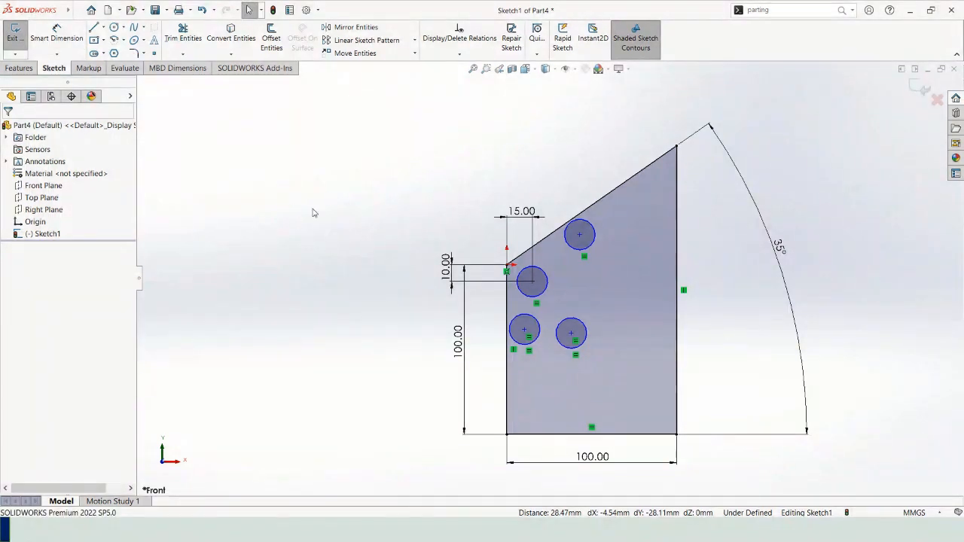
Add a vertical relation between the centre of the circle nearest the origin and the centre of the circle below it.
click(532, 282)
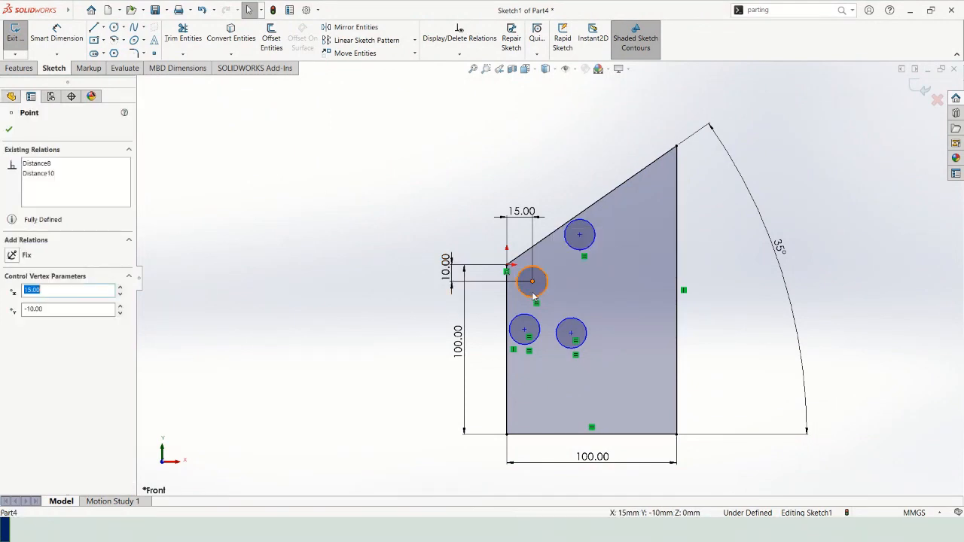
ctrl+click(524, 330)
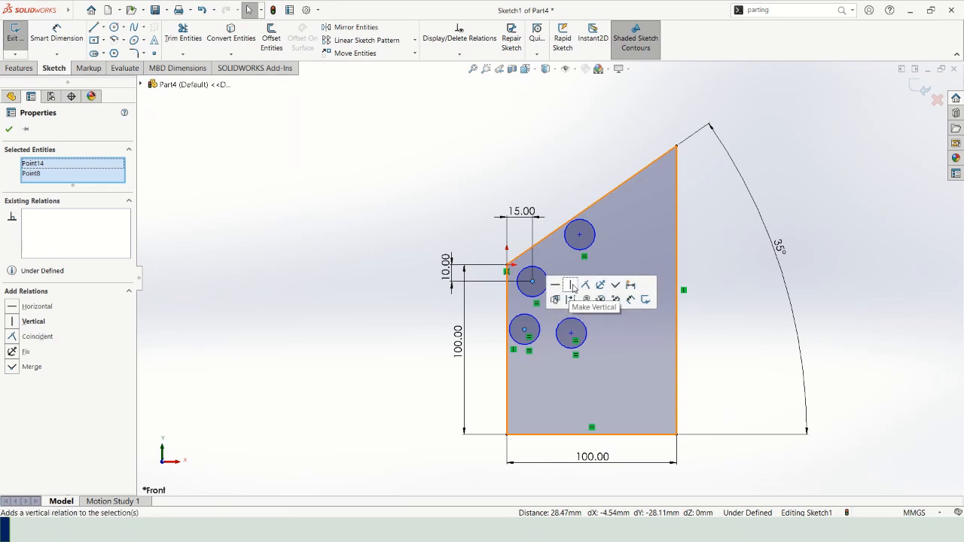
click(573, 287)
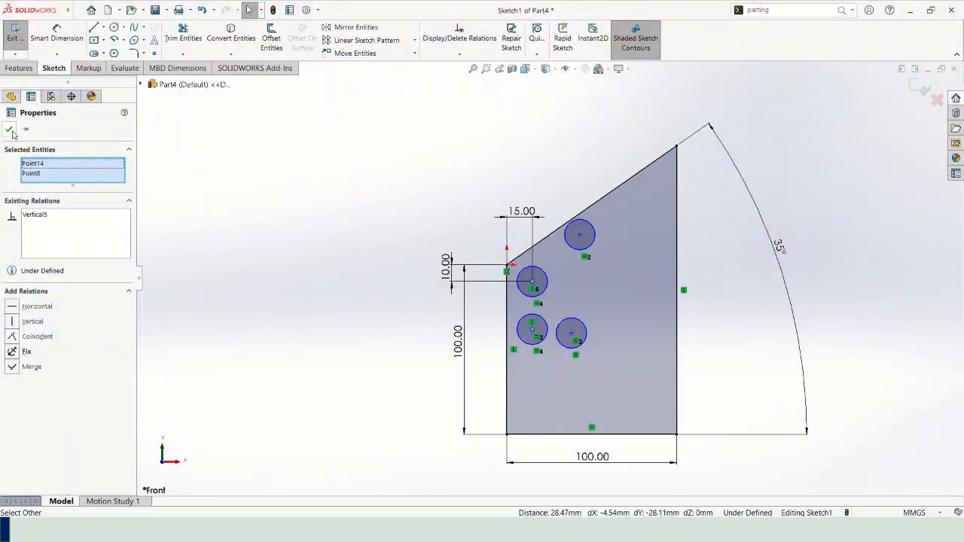
click(148, 178)
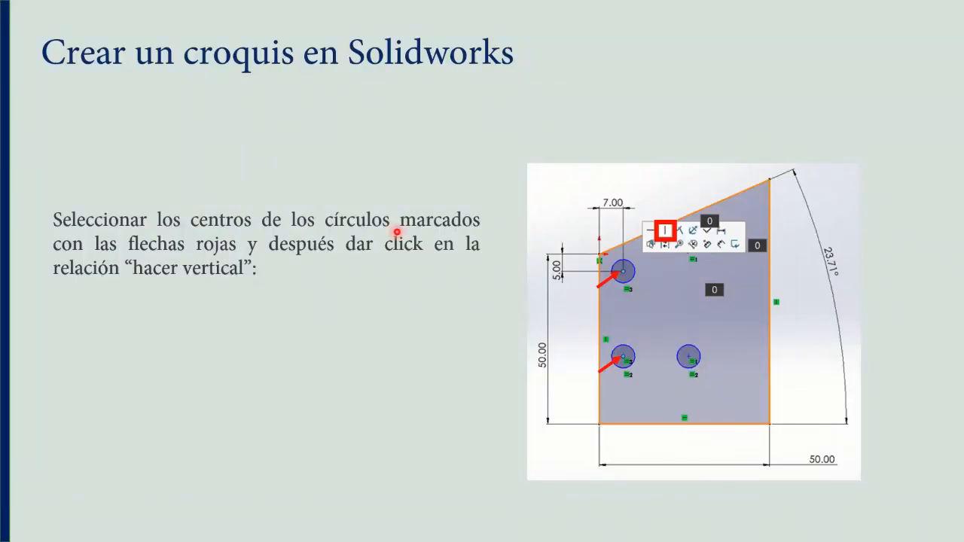
Review the slides on the similar relations and the fully defined example sketch, then return to SOLIDWORKS.
key(Right)
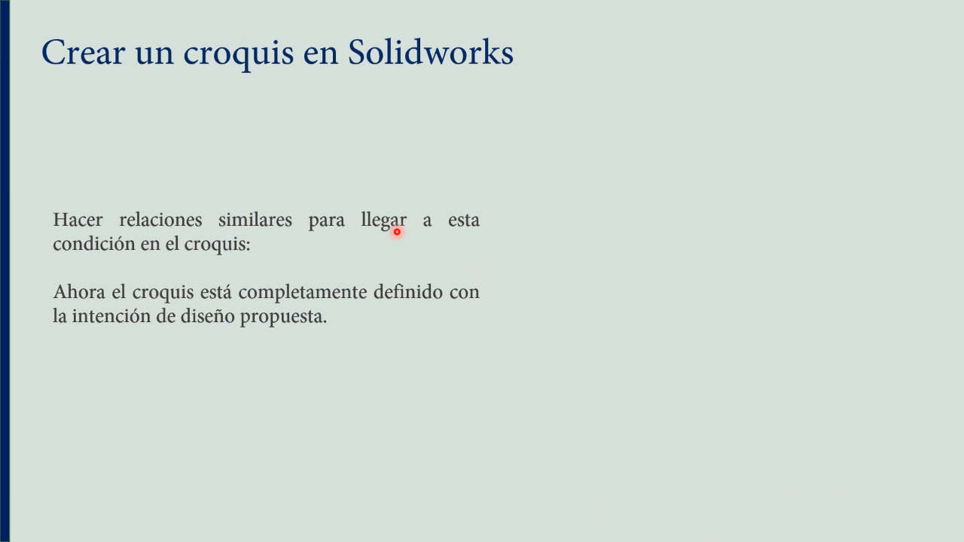
key(Right)
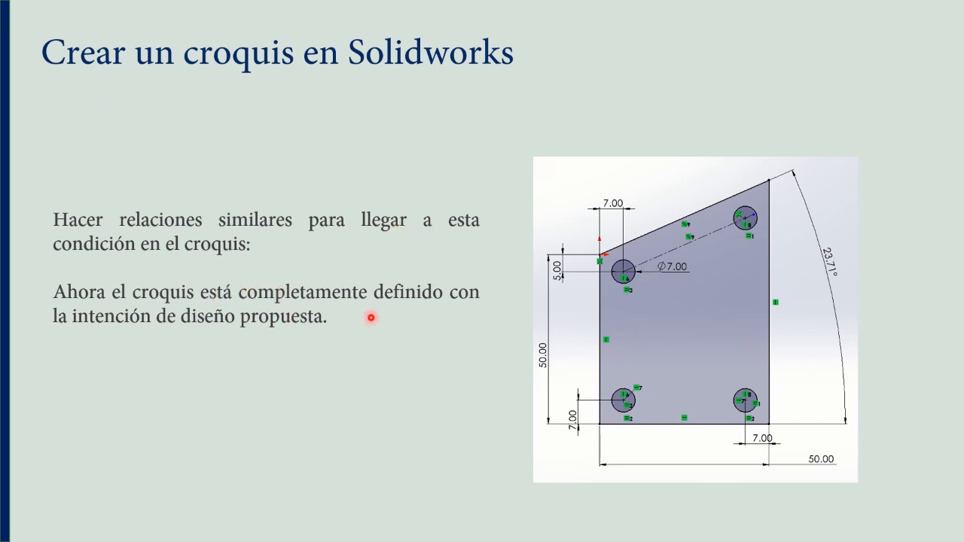
key(alt+Tab)
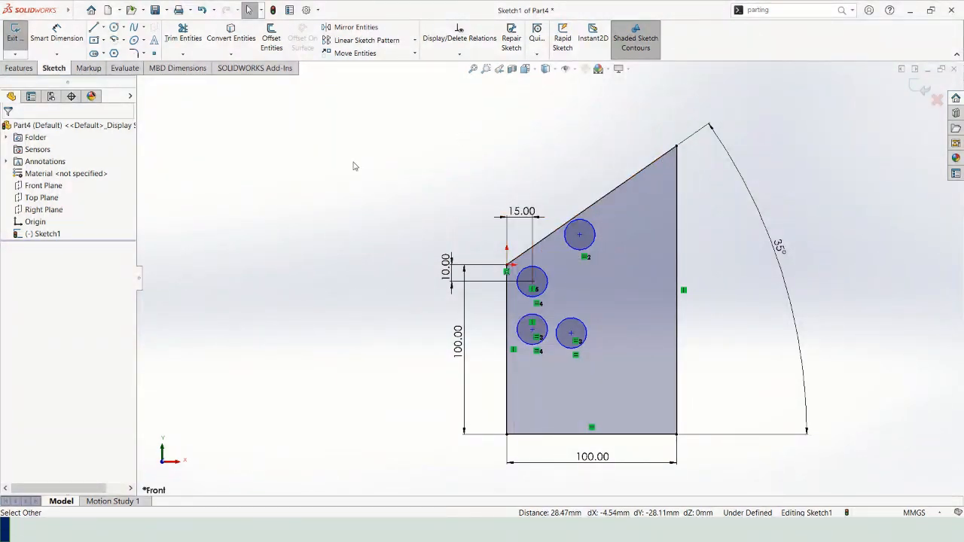
Dimension the lower-left circle's centre 15 mm above the profile's bottom edge.
click(56, 34)
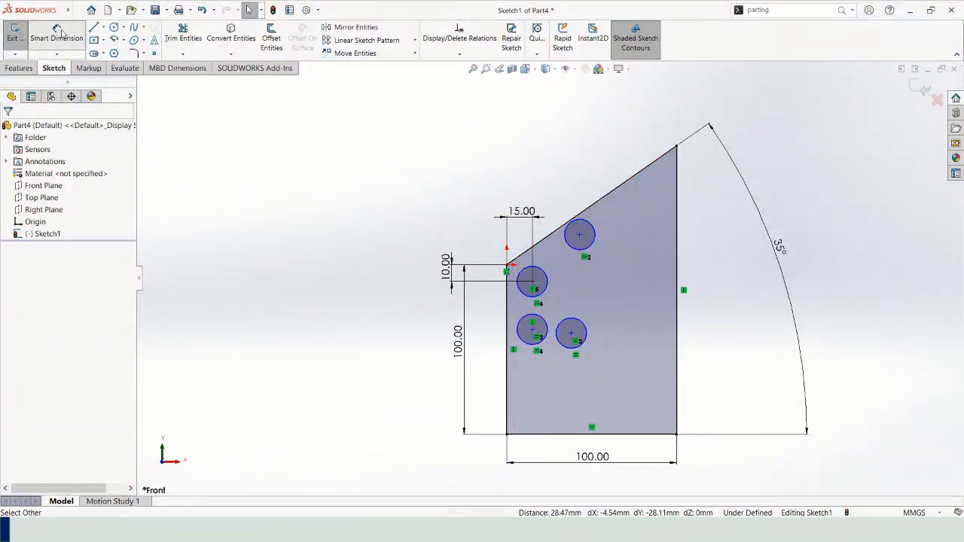
click(533, 329)
click(532, 434)
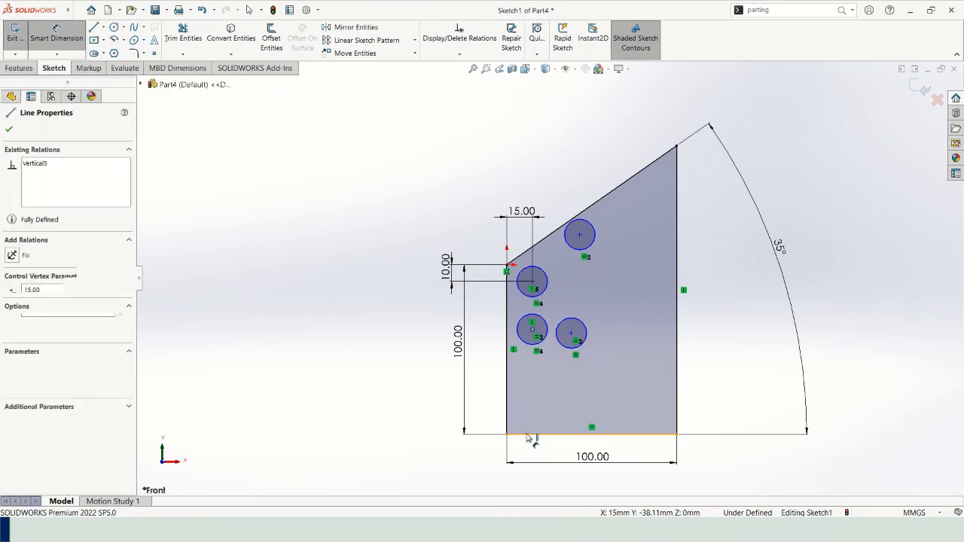
click(424, 407)
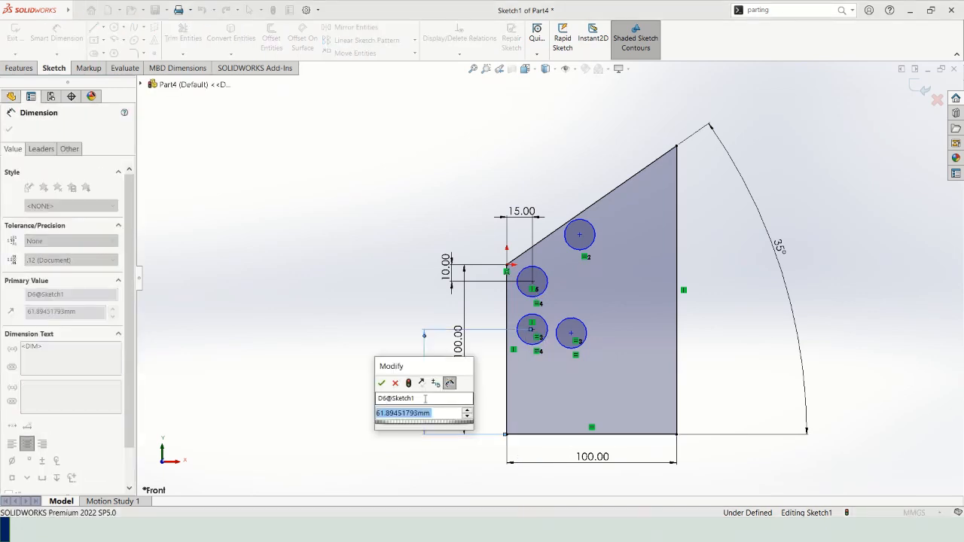
text(15)
key(Return)
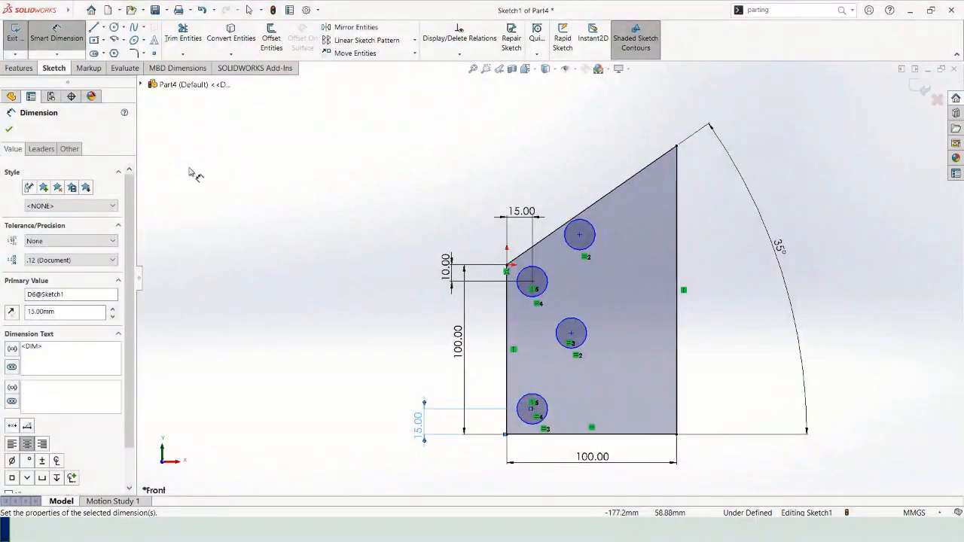
click(9, 132)
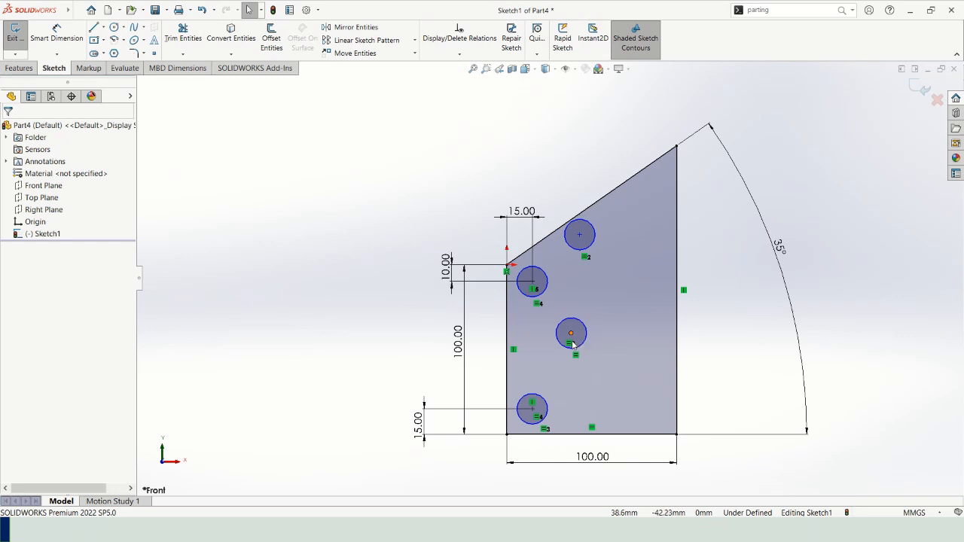
Add a horizontal relation between the lower-left circle's centre and the centre of the circle up and to its right.
click(531, 409)
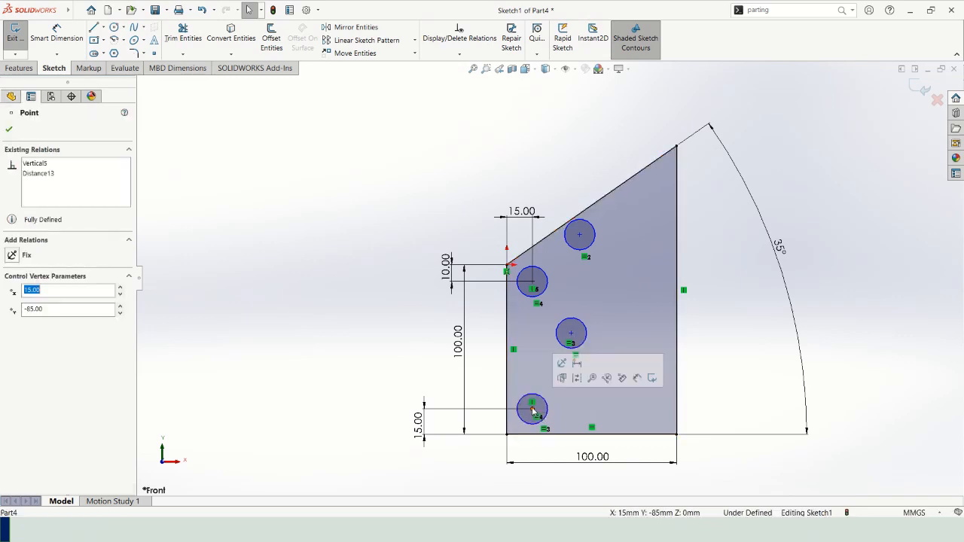
ctrl+click(570, 335)
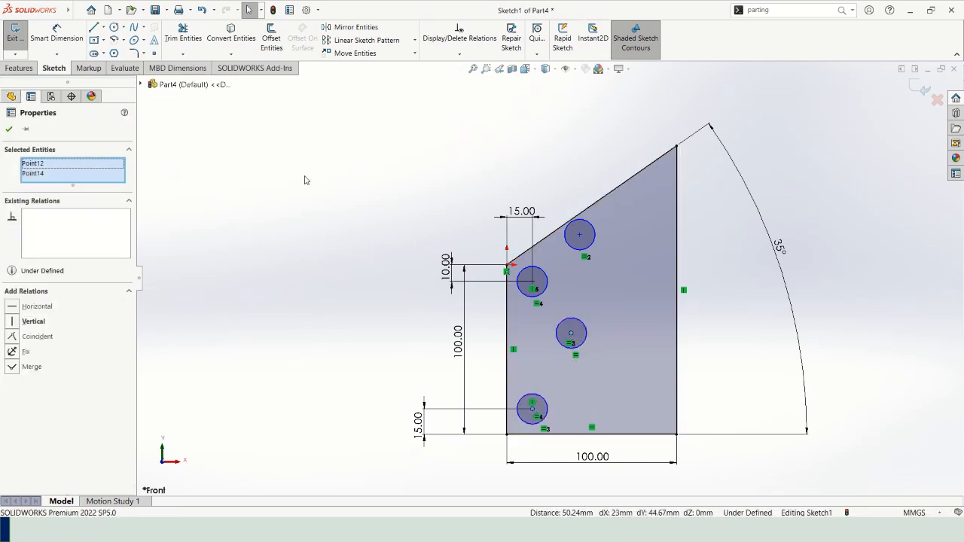
click(11, 307)
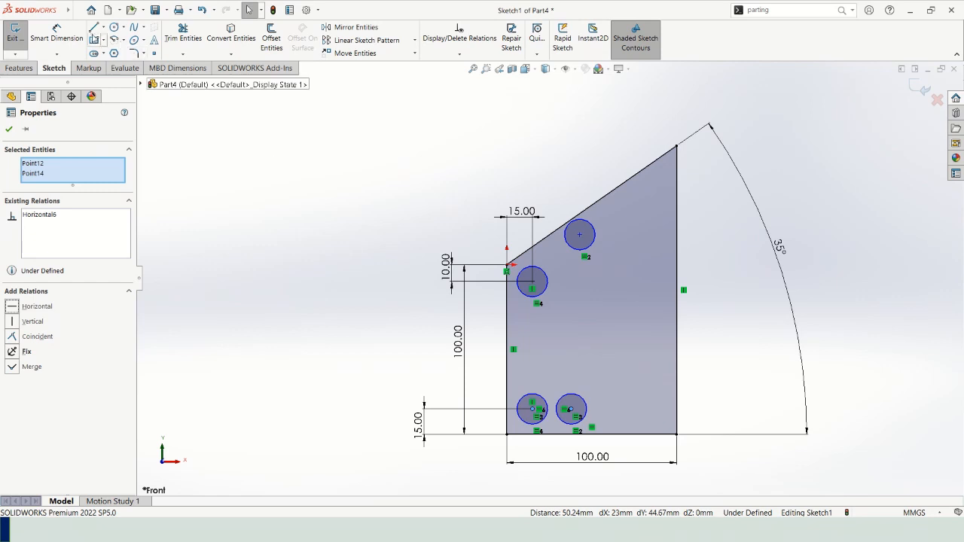
Dimension the lower-right circle's centre 15 mm from the profile's right vertical edge.
click(66, 33)
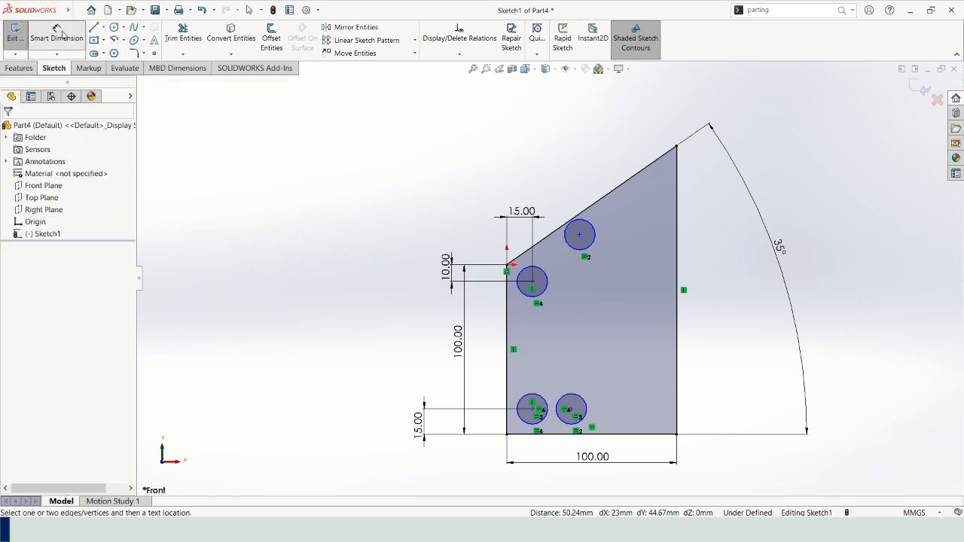
click(570, 411)
click(677, 388)
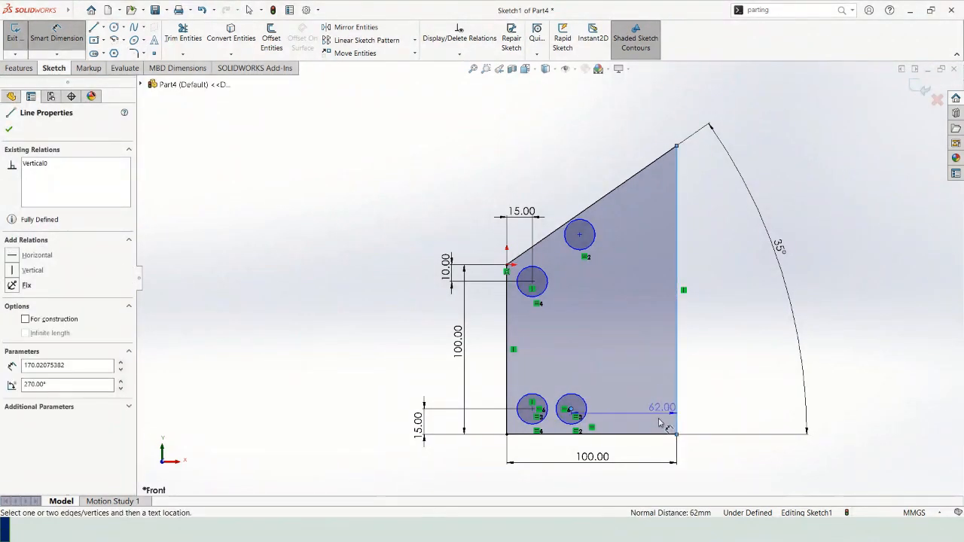
click(643, 479)
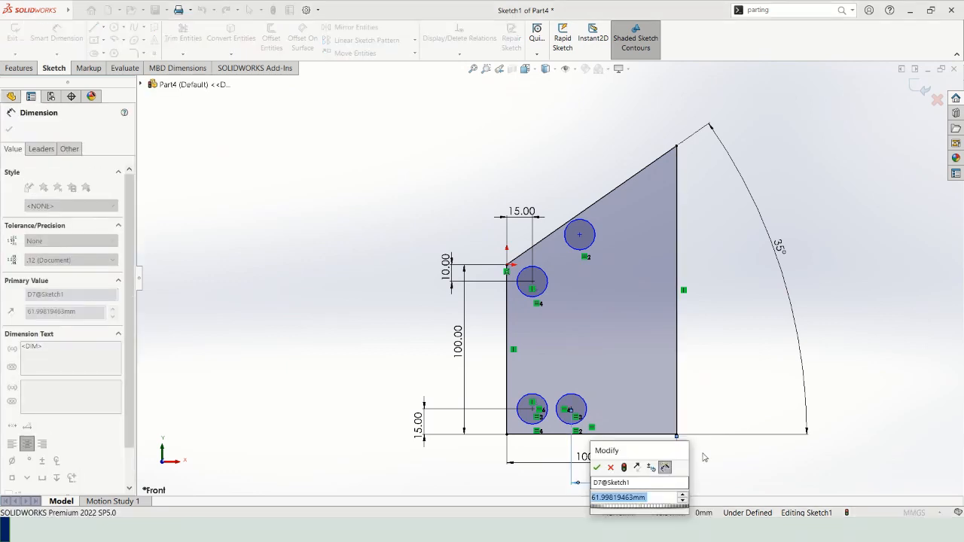
text(15)
key(Return)
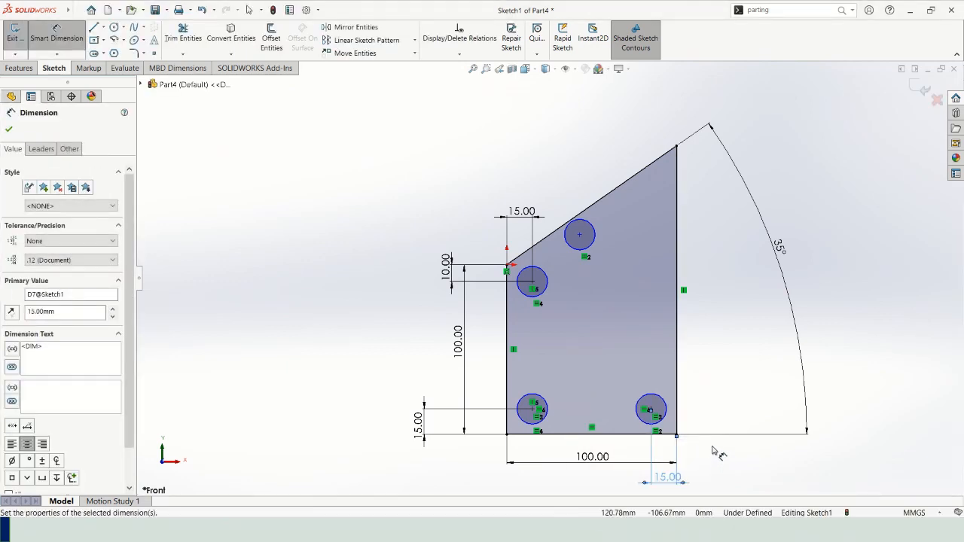
key(Escape)
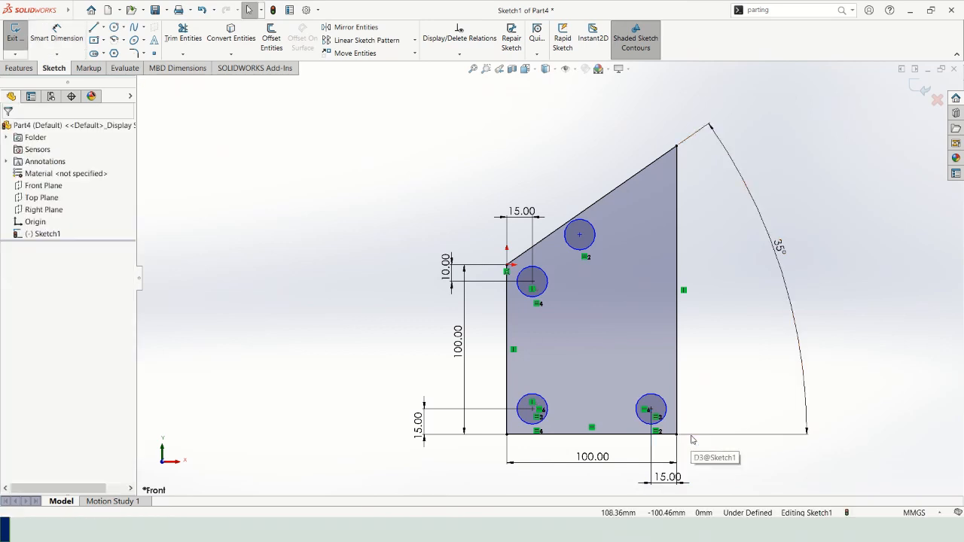
Rearrange the sketch dimensions, placing the circles' location dimensions between the profile and its overall 100 mm dimensions.
mouse_move(598, 460)
mouse_down()
mouse_move(594, 477)
mouse_move(656, 473)
mouse_move(663, 460)
mouse_move(630, 463)
mouse_up()
mouse_move(419, 423)
mouse_down()
mouse_move(488, 391)
mouse_move(486, 380)
mouse_up()
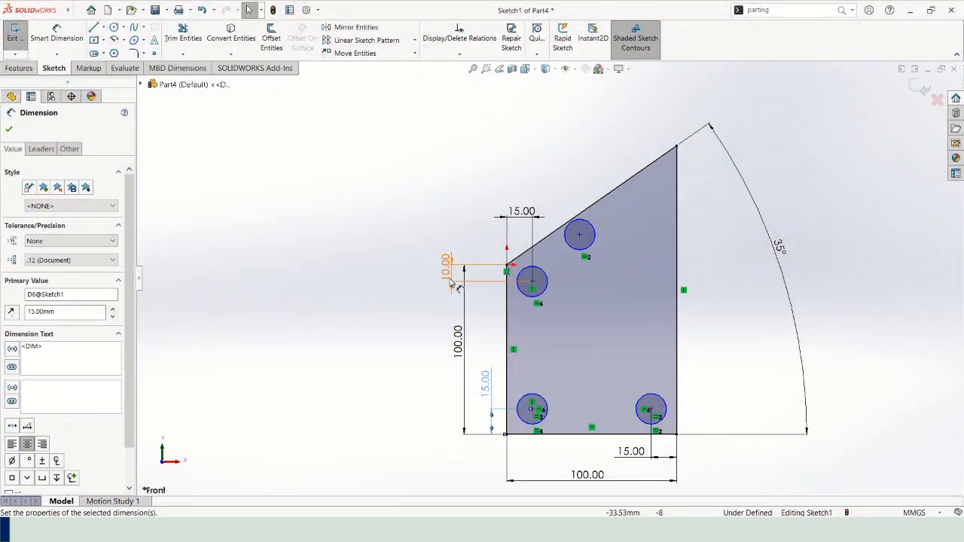
drag(447, 267, 482, 303)
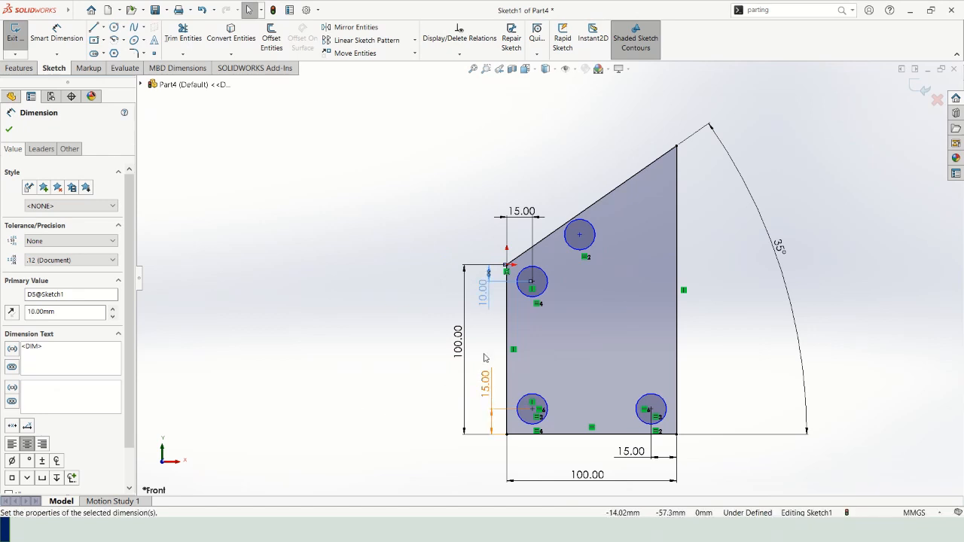
mouse_move(487, 293)
mouse_down()
mouse_move(442, 297)
mouse_move(485, 307)
mouse_up()
click(399, 275)
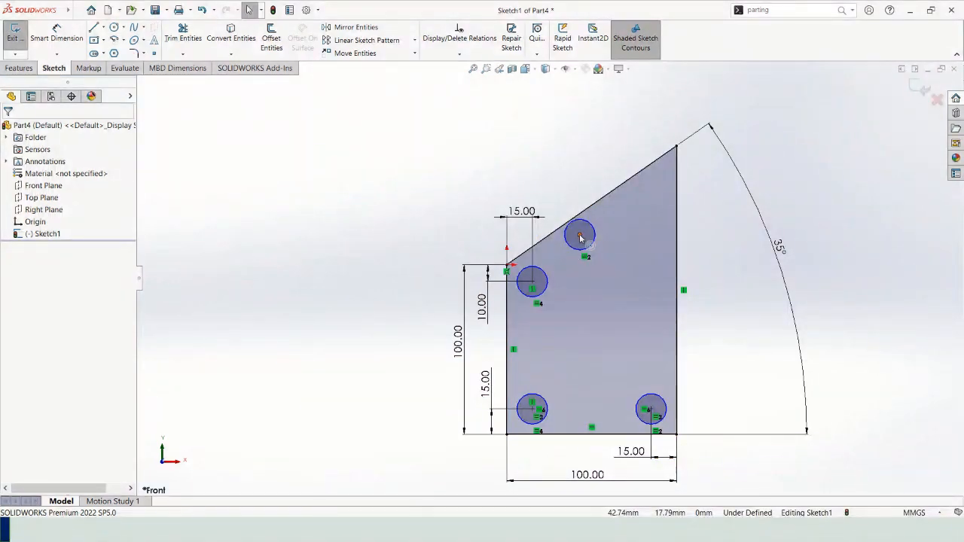
Add a vertical relation between the centres of the lower-right circle and the uppermost circle.
click(651, 408)
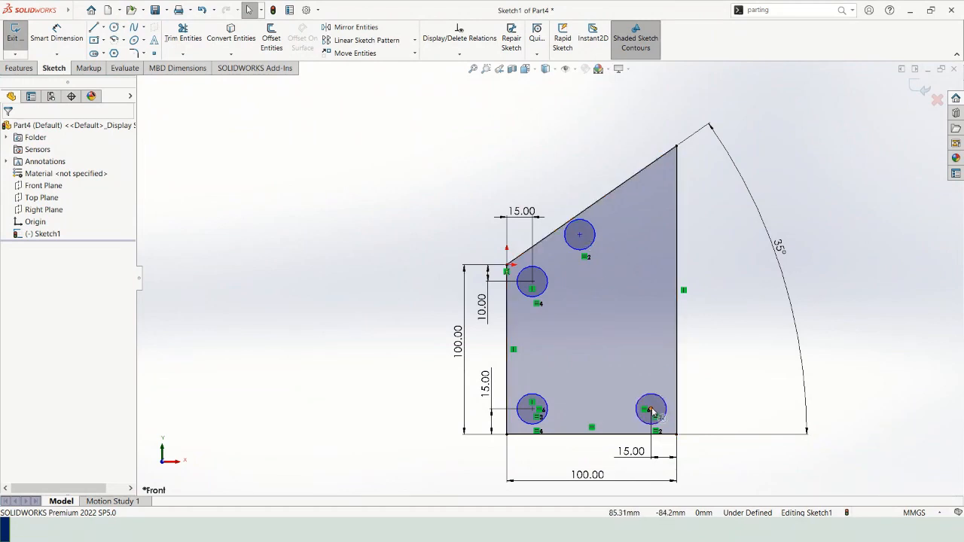
ctrl+click(579, 235)
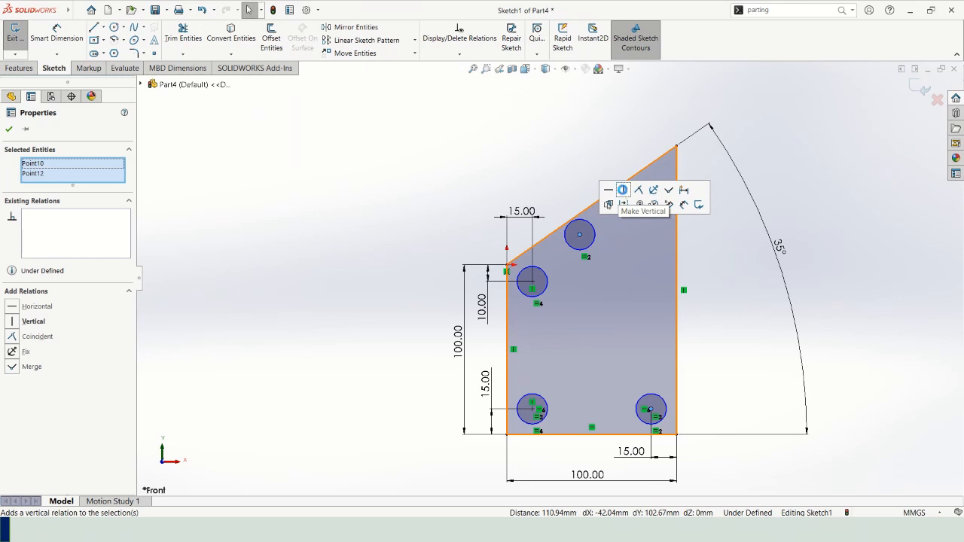
click(622, 190)
click(827, 176)
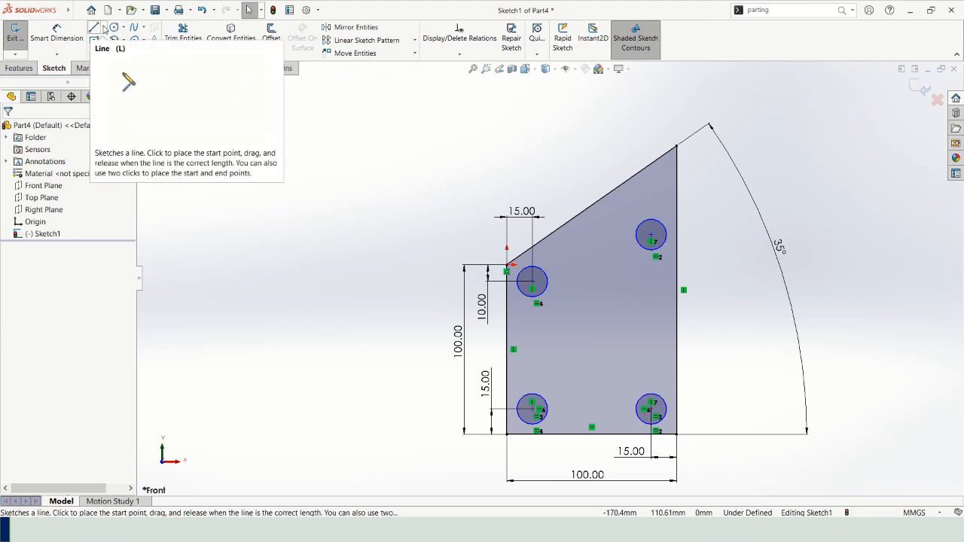
Draw a centerline about 159 mm long from the upper-left circle's centre, running beneath the slanted edge and past the right vertical edge.
click(103, 28)
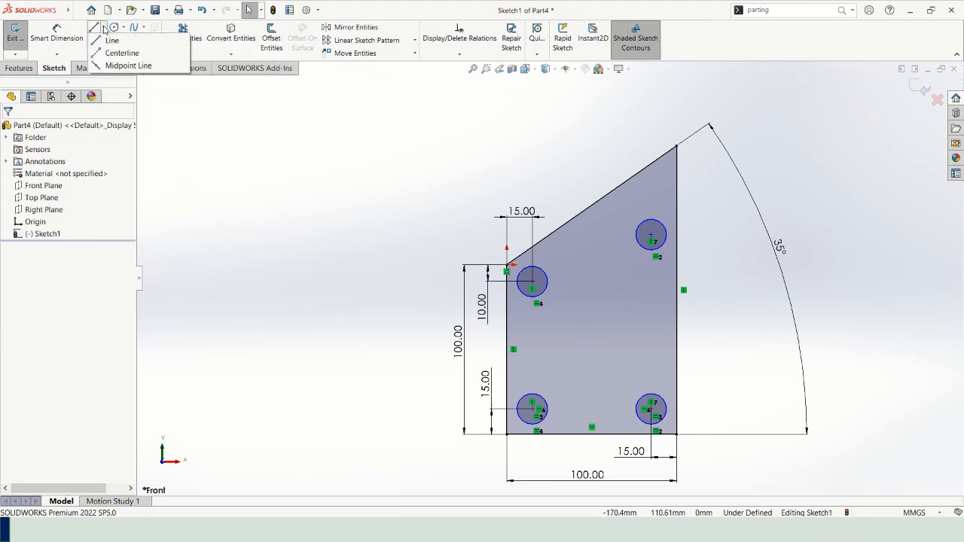
click(122, 53)
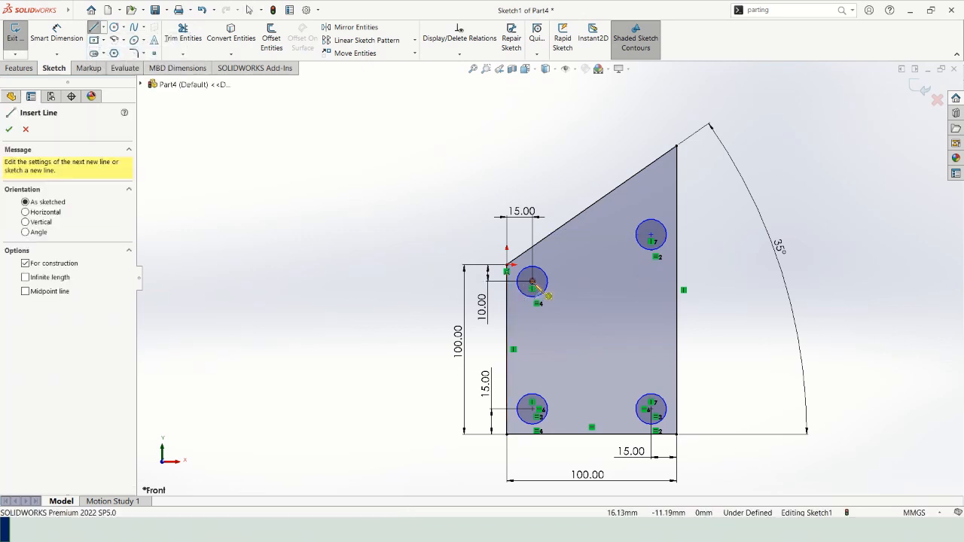
click(533, 283)
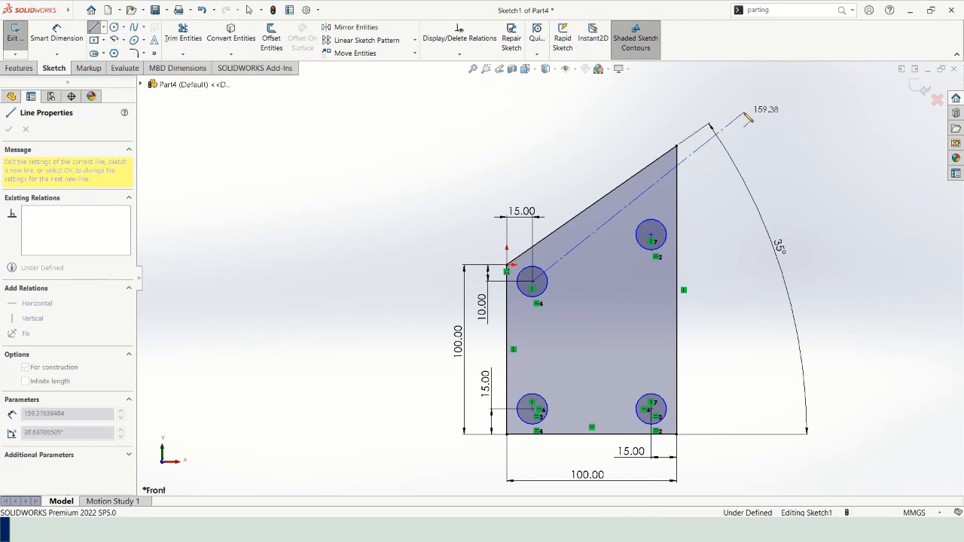
click(743, 113)
key(Escape)
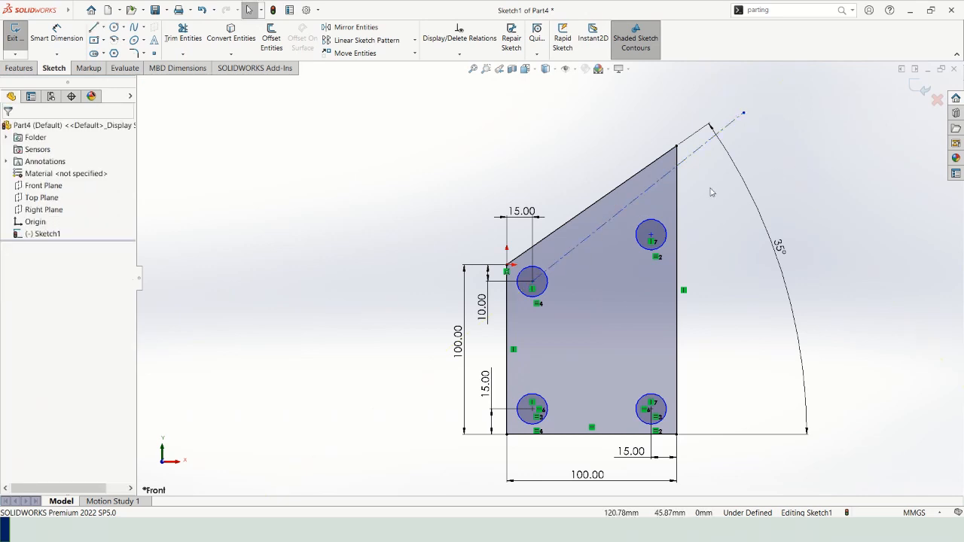
Add a parallel relation between the centerline and the profile's slanted edge.
click(663, 181)
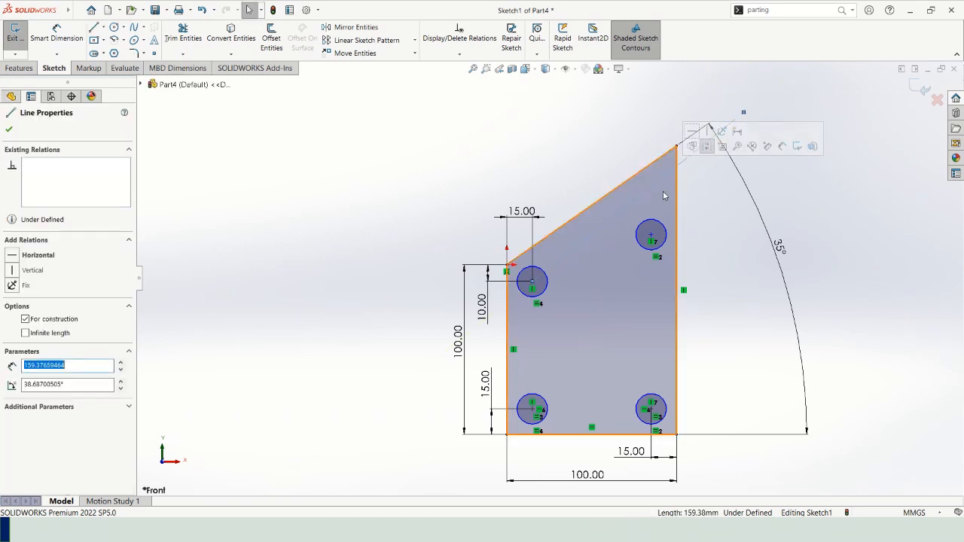
ctrl+click(637, 178)
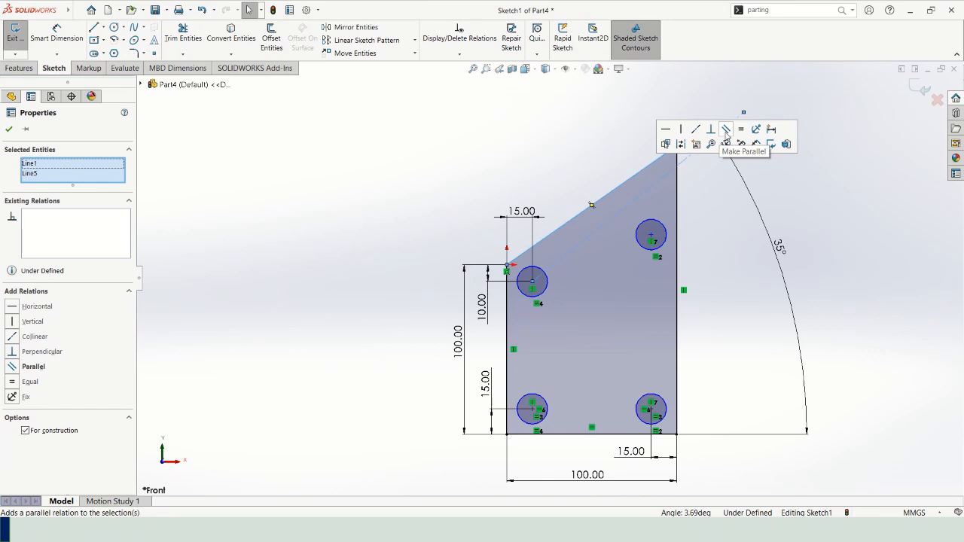
click(726, 130)
click(809, 172)
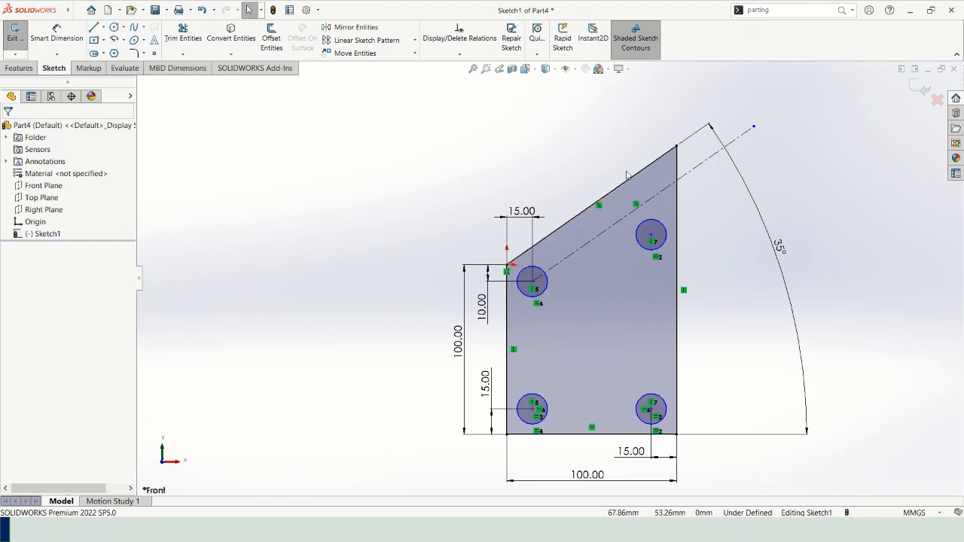
Add a coincident relation between the uppermost circle's centre and the centerline.
click(650, 236)
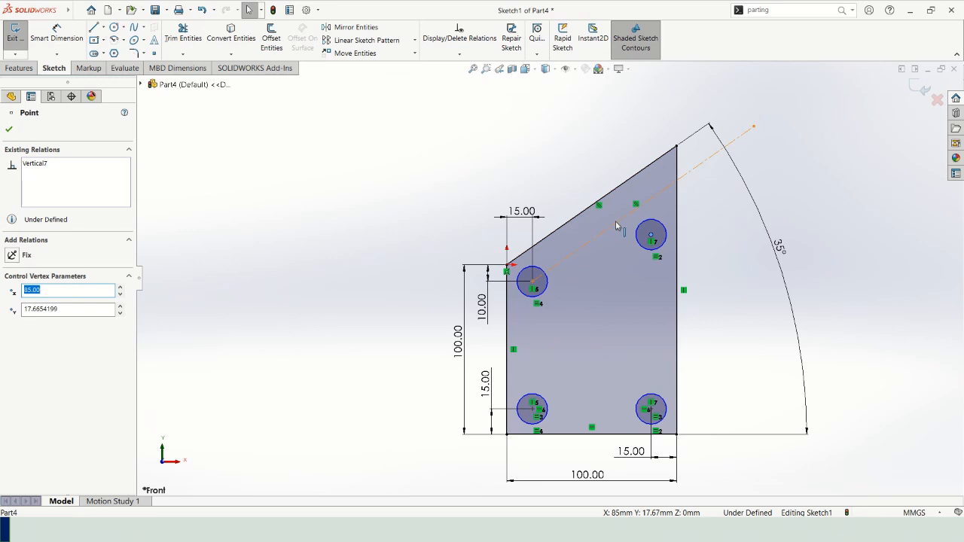
ctrl+click(615, 222)
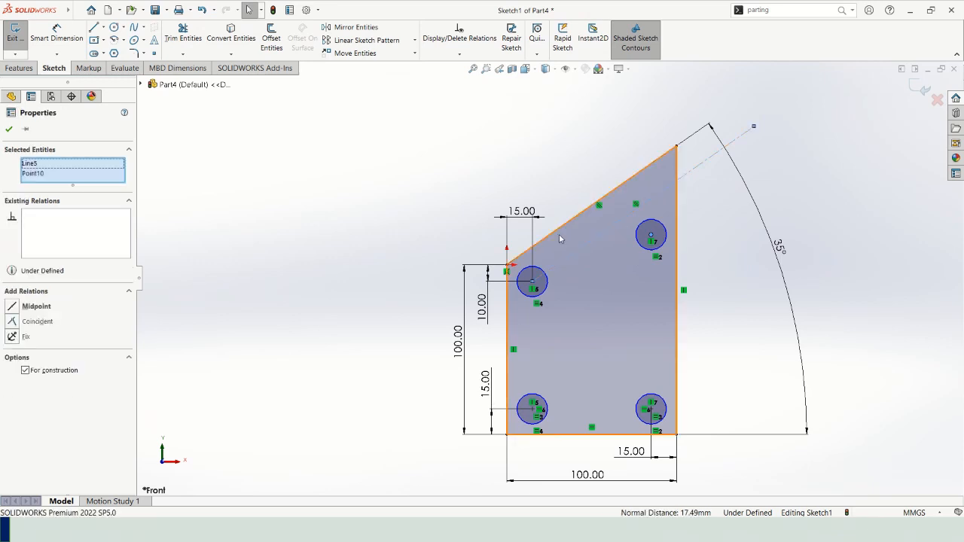
click(37, 321)
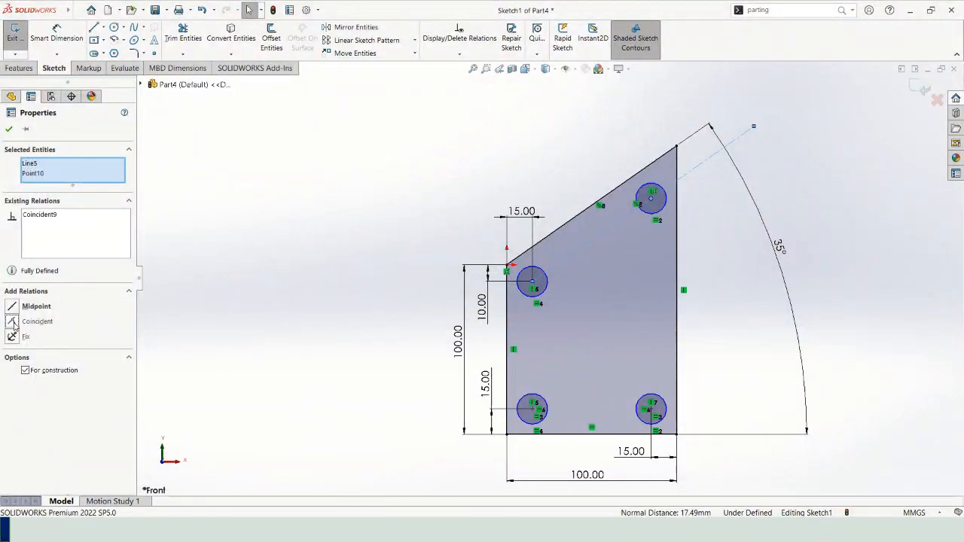
click(819, 166)
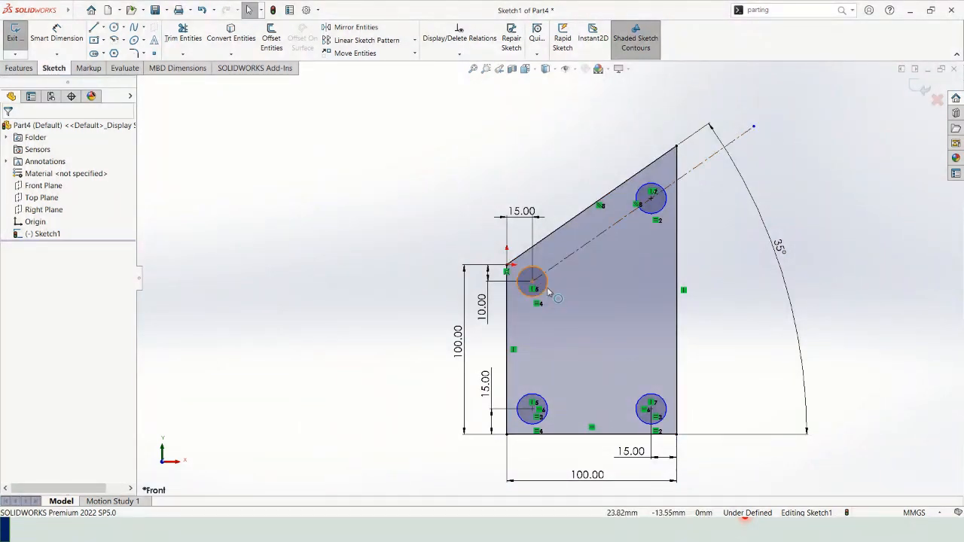
Dimension the uppermost circle's diameter as 15 mm, placing the dimension above the slanted edge.
mouse_move(546, 290)
mouse_down()
mouse_move(557, 296)
mouse_move(540, 299)
mouse_up()
click(226, 186)
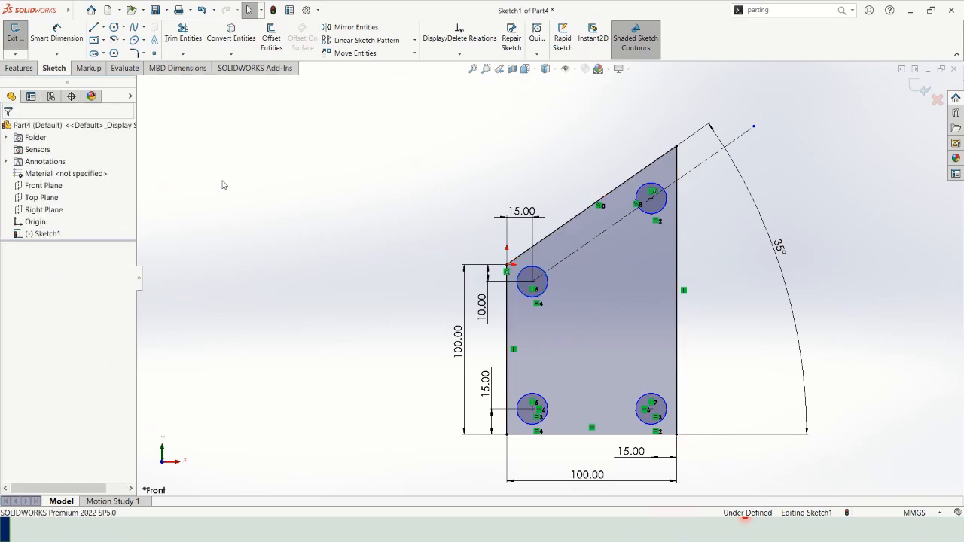
click(57, 36)
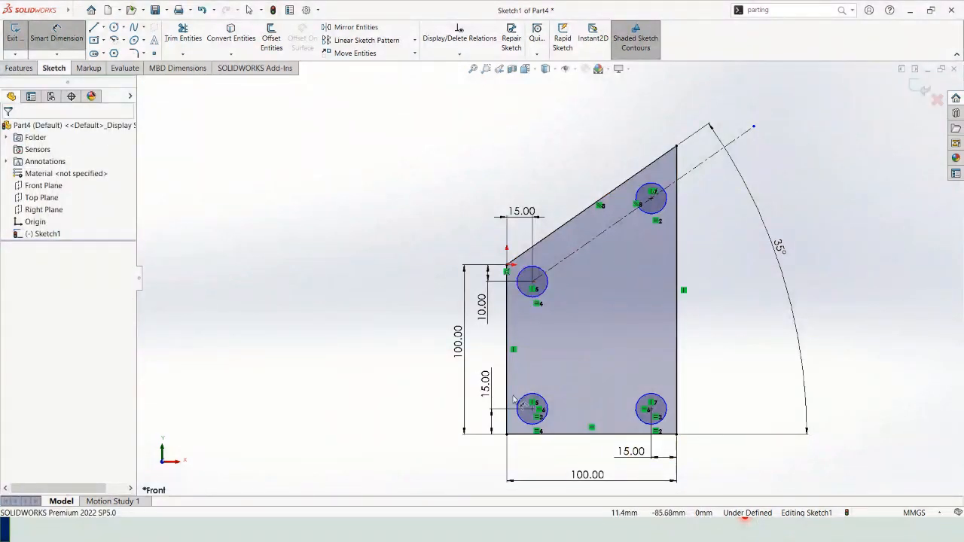
click(648, 197)
click(579, 155)
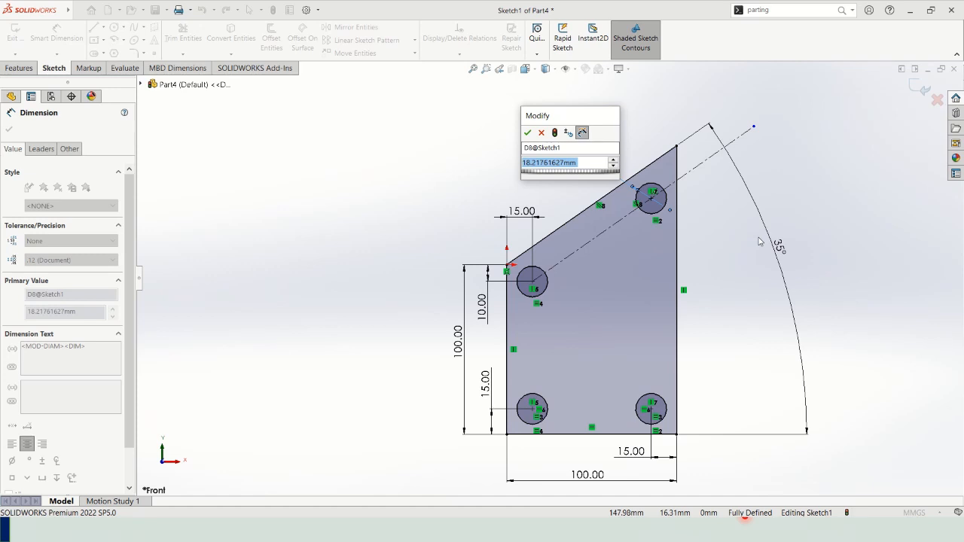
text(15)
key(Return)
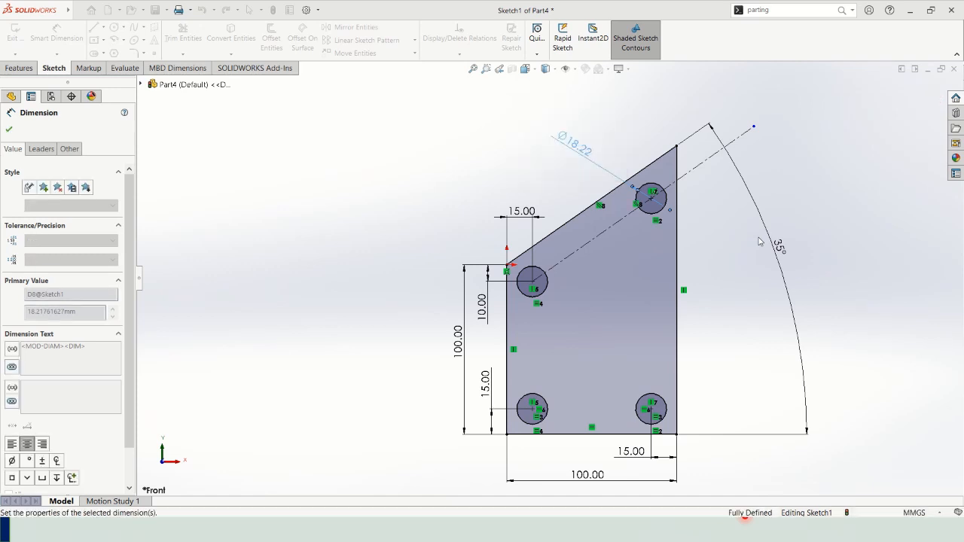
click(820, 177)
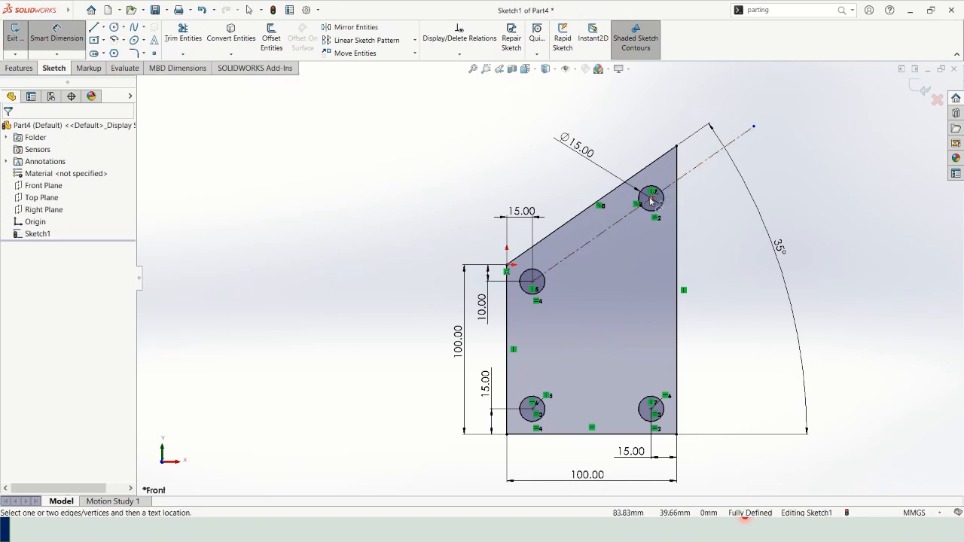
Examine the existing relations of the uppermost circle, its centre and the lower-left circle's centre.
click(651, 198)
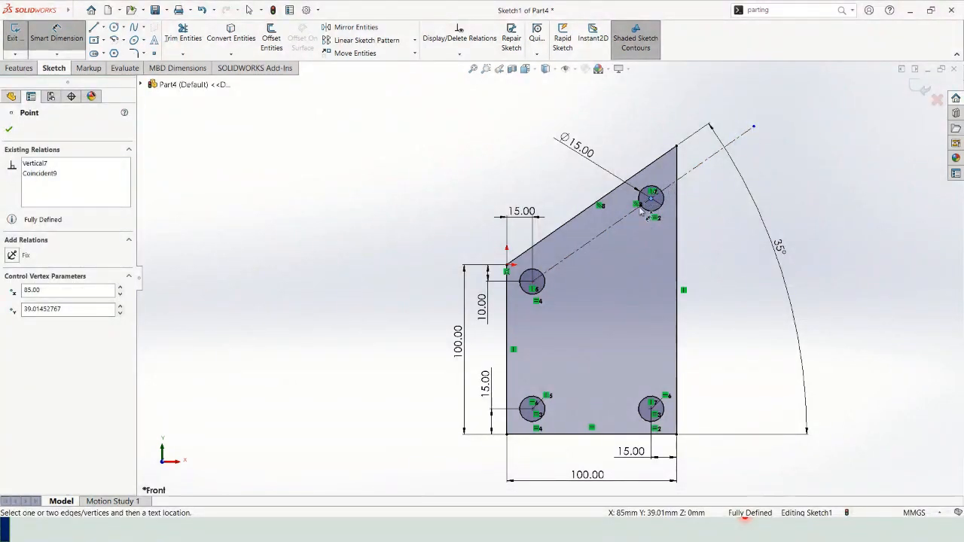
click(655, 193)
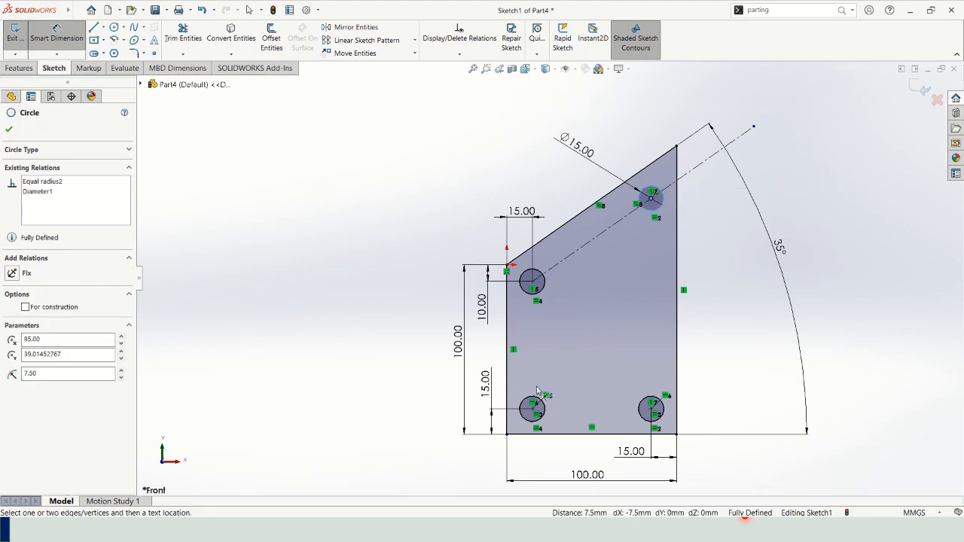
click(532, 410)
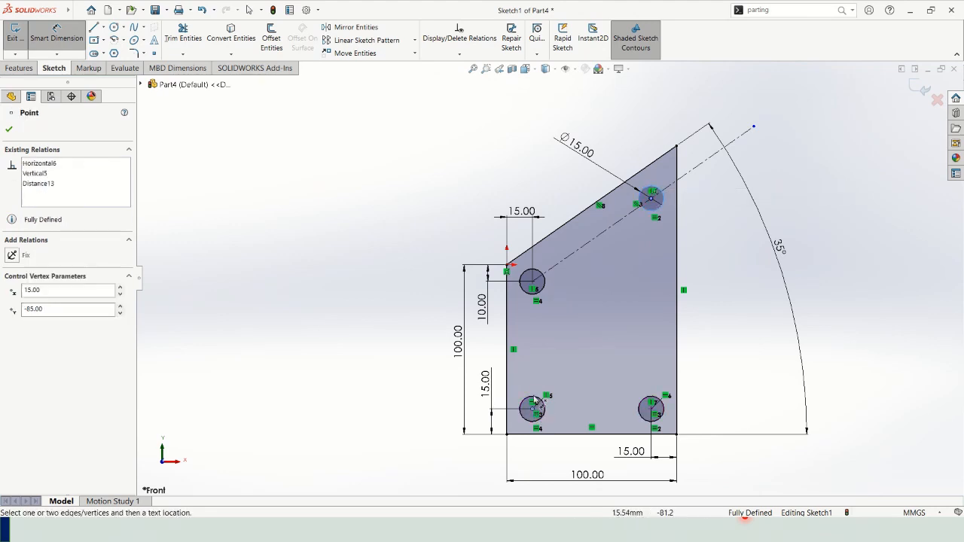
click(824, 259)
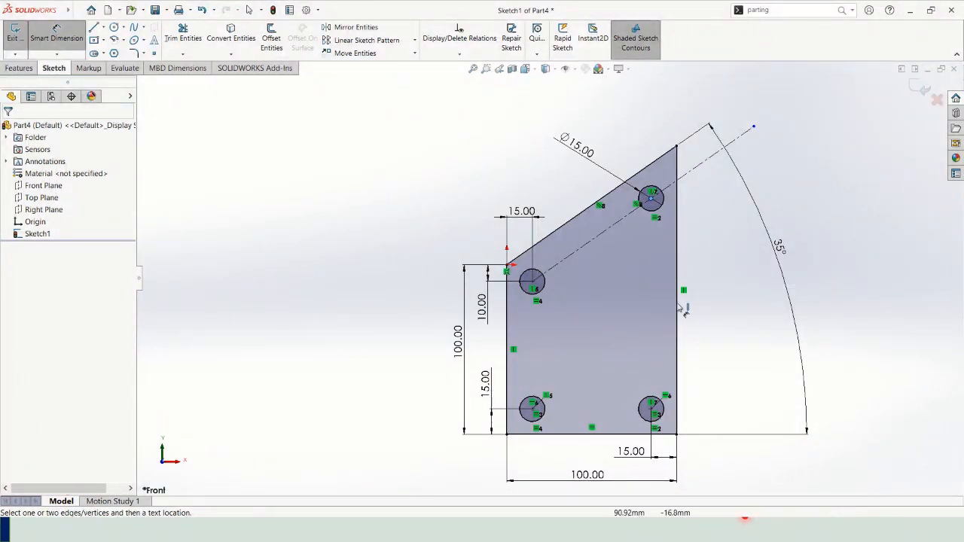
key(Escape)
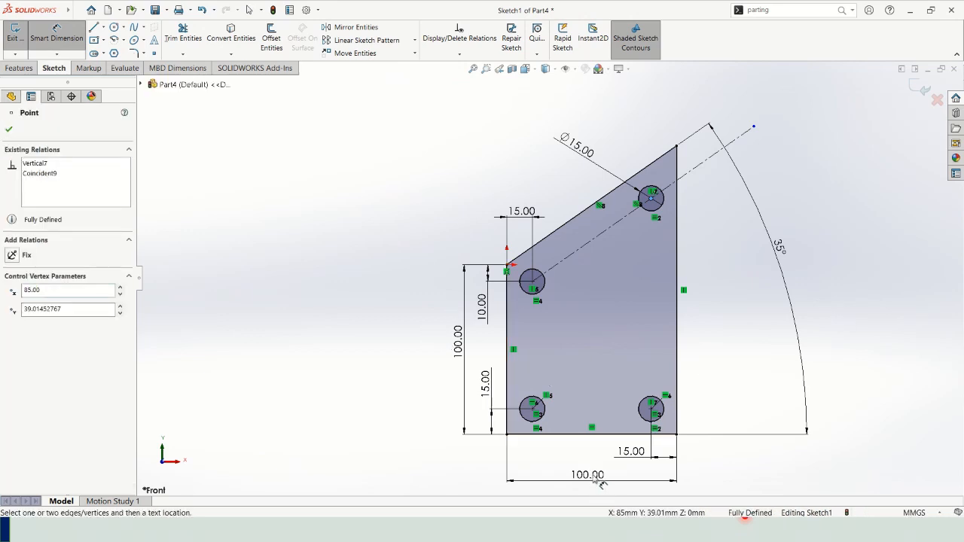
click(365, 361)
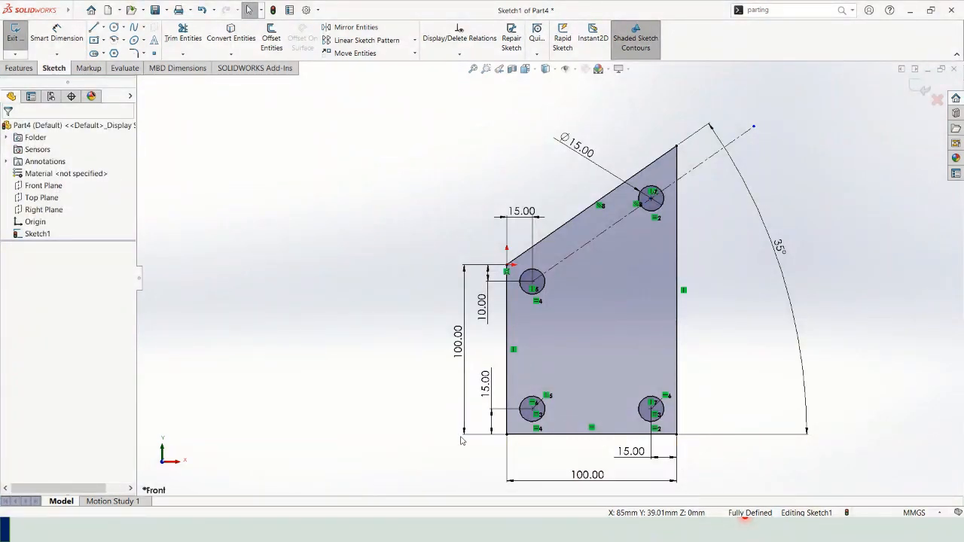
Set the profile's overall width to 80 mm to test the design intent.
click(585, 480)
double_click(585, 480)
text(80)
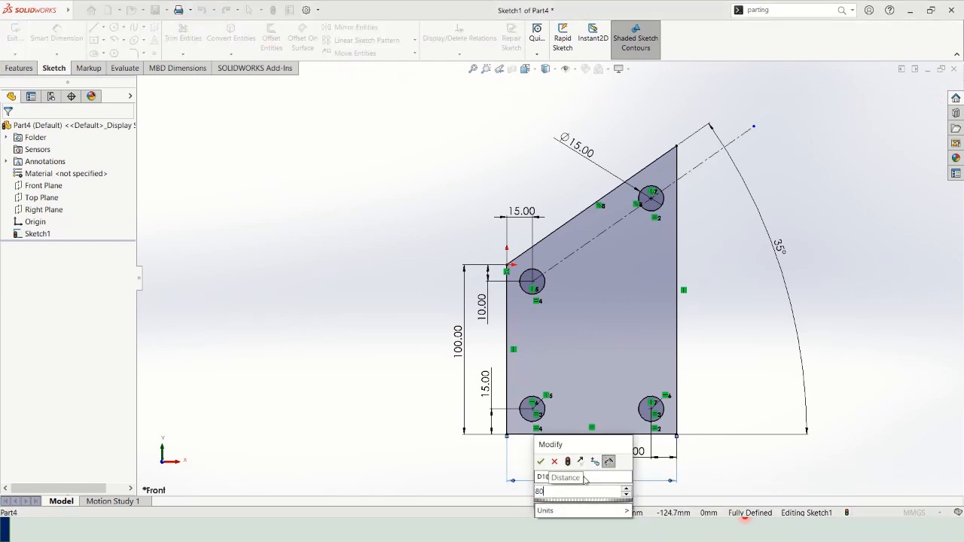
key(Return)
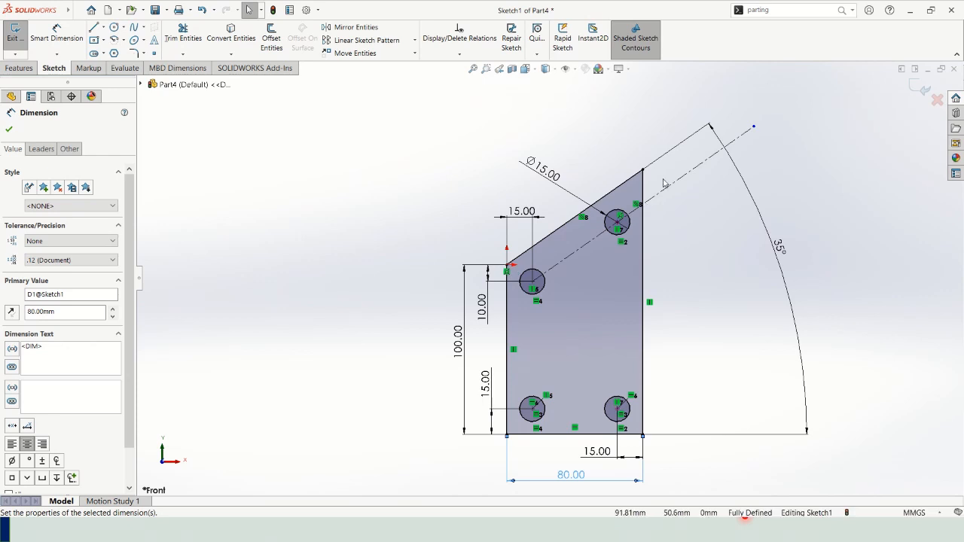
Set the profile's overall width to 120 mm.
double_click(570, 473)
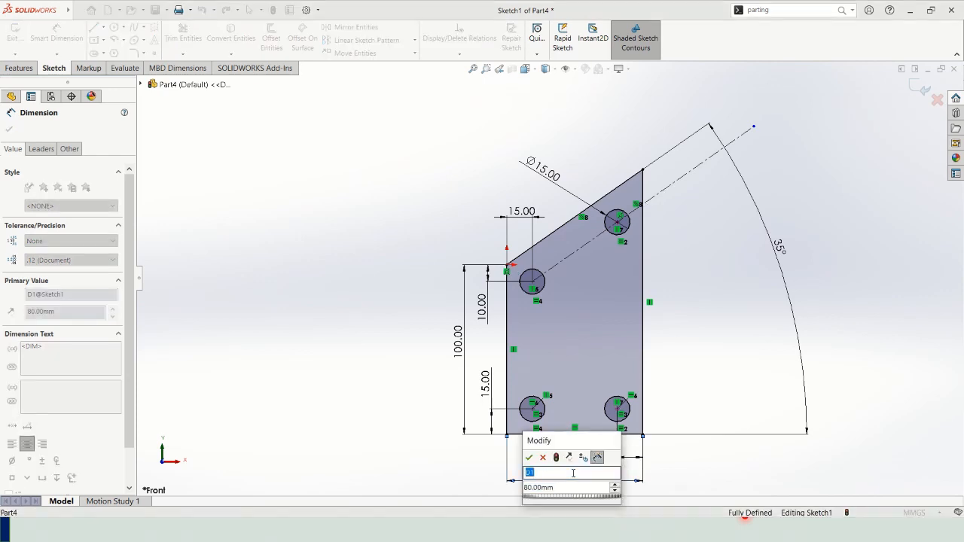
key(Tab)
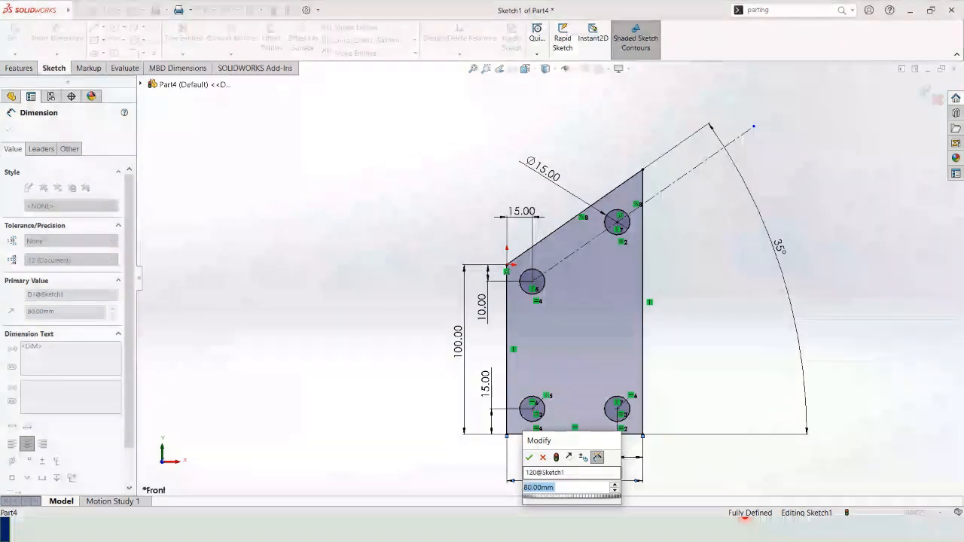
text(120)
key(Return)
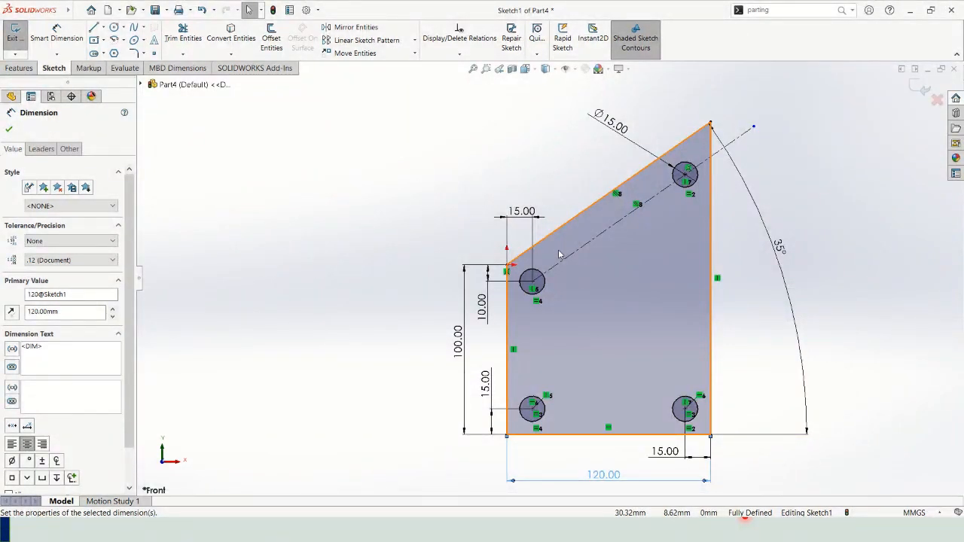
Set the height of the profile's left vertical edge to 50 mm.
double_click(457, 341)
text(100.00mm)
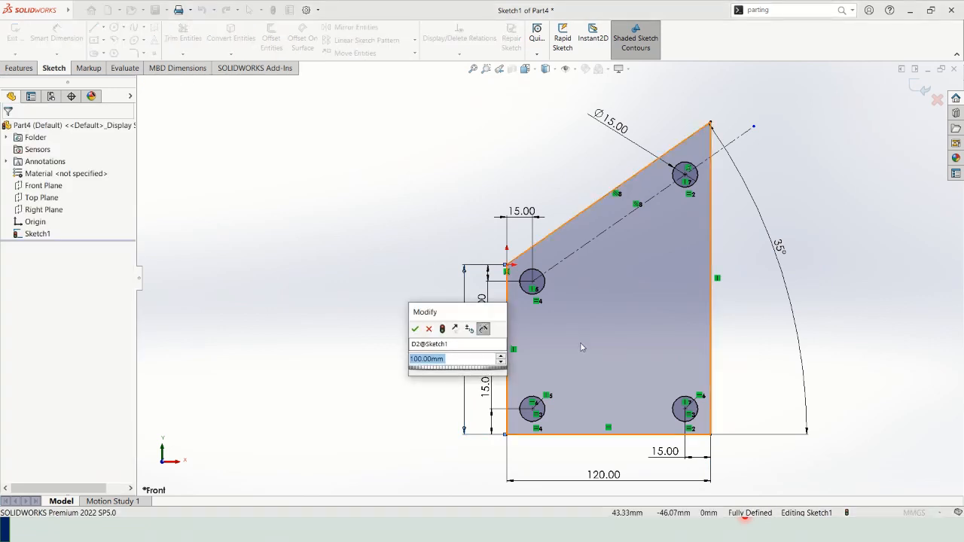
key(Return)
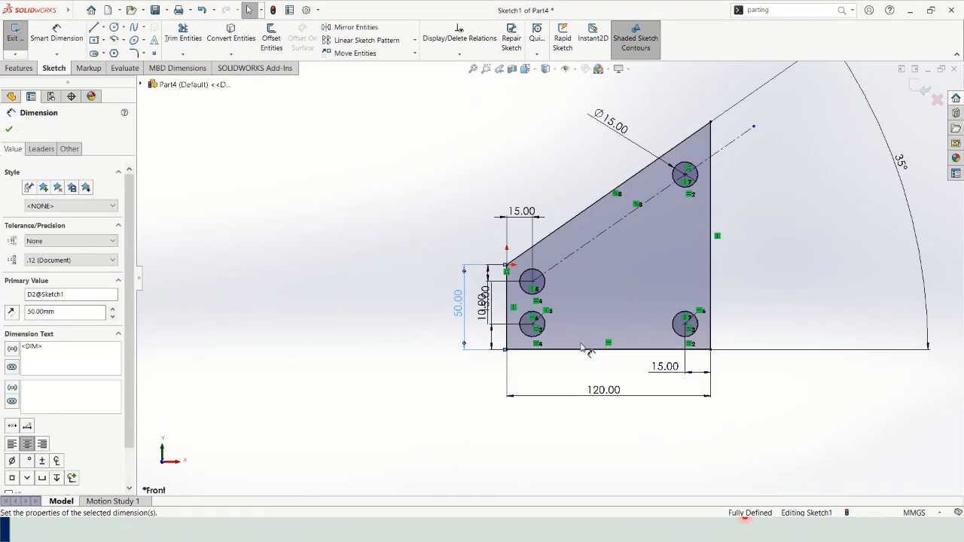
Set the left vertical edge's height to 120 mm and move the 35° angle dimension clear of the profile, to its right.
double_click(458, 303)
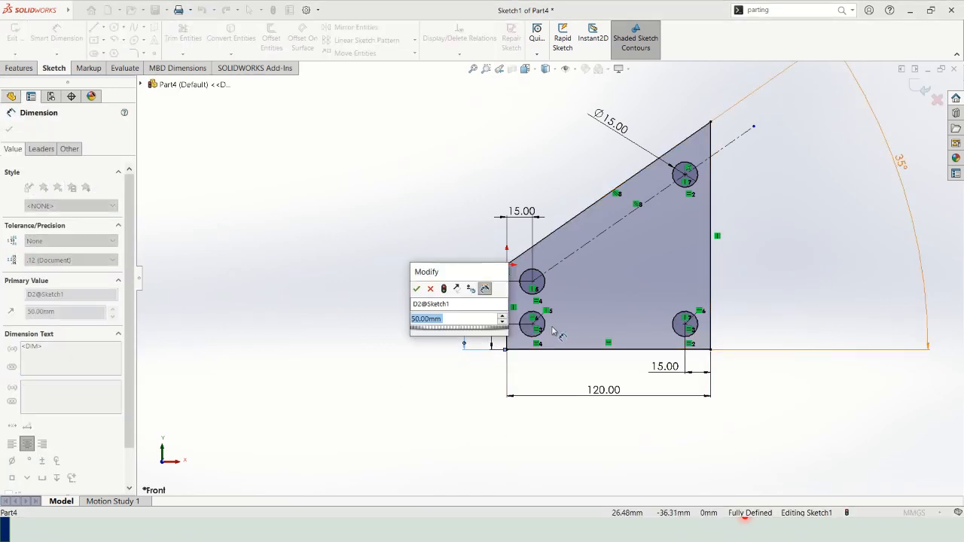
text(120)
key(Return)
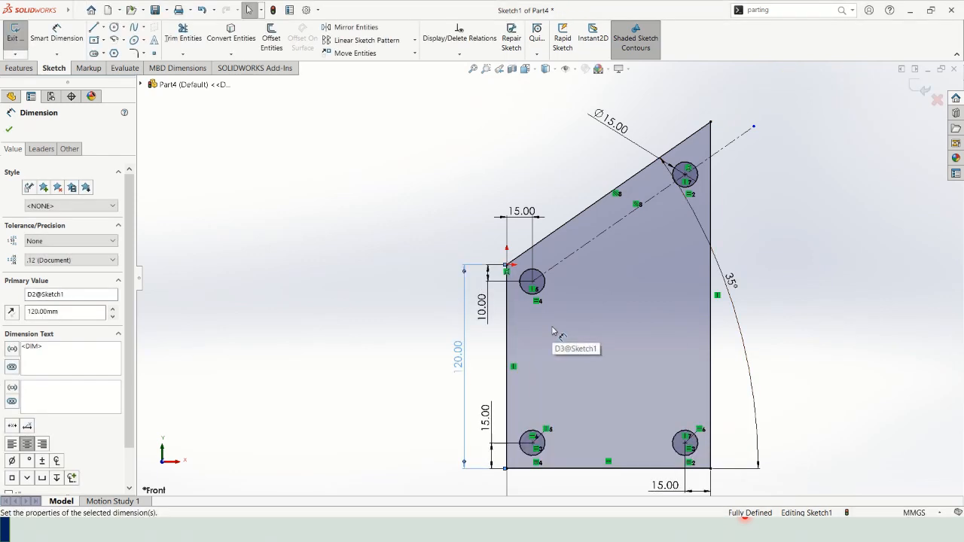
drag(731, 276, 829, 224)
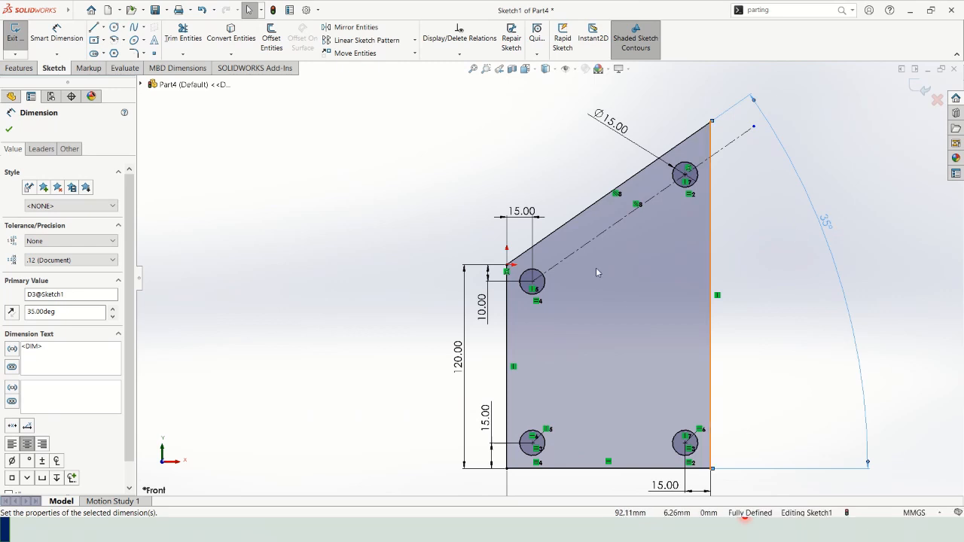
scroll(557, 277, up, 1)
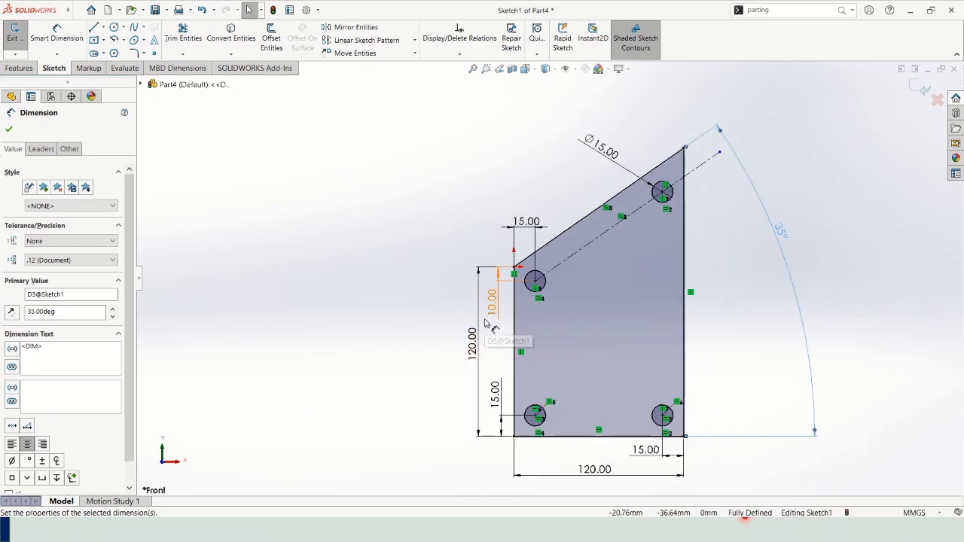
Switch to the presentation and advance to the slide on modifying all dimensions to check the design intent.
key(alt+Tab)
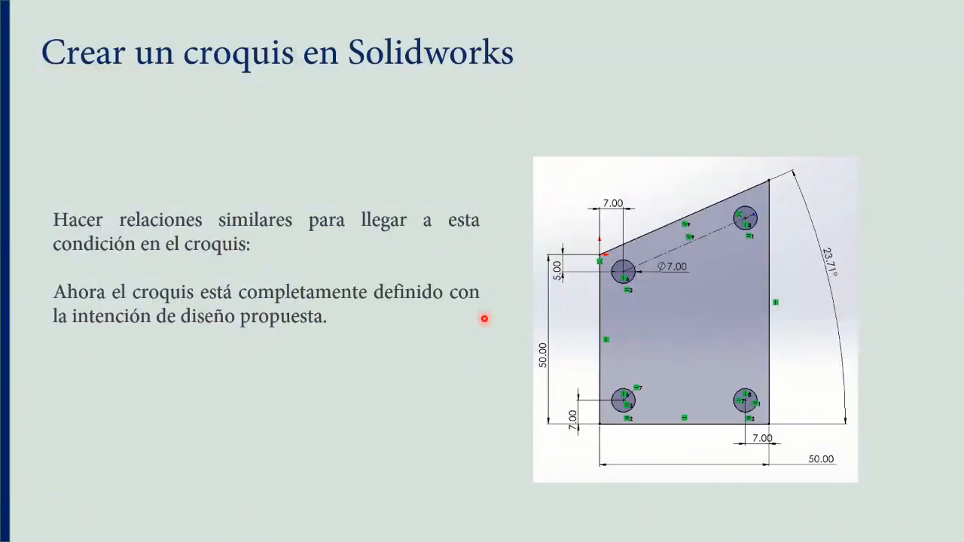
key(Right)
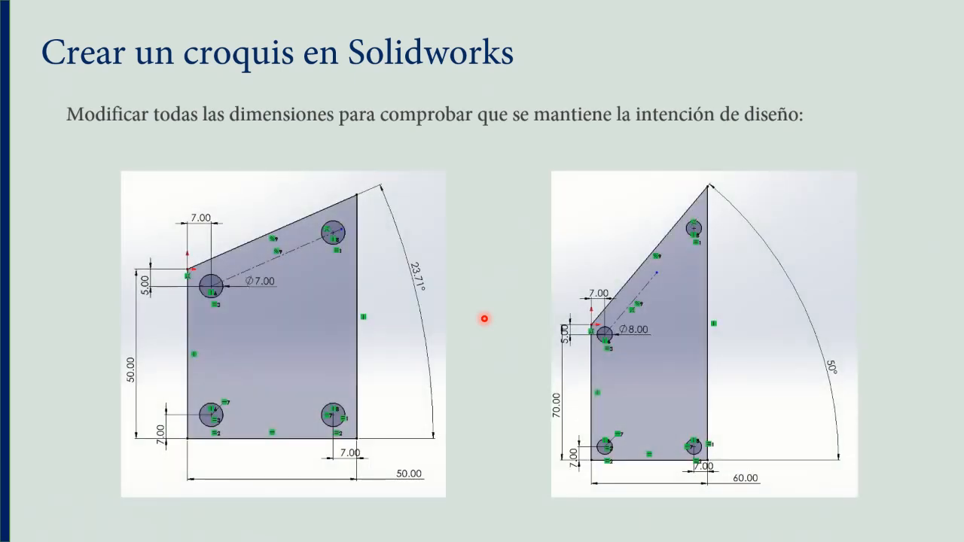